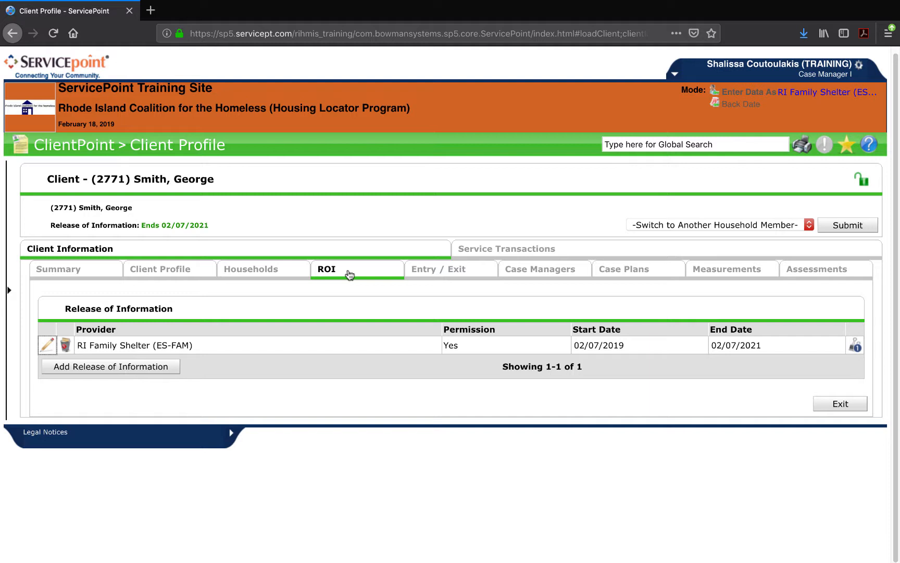
View the client's case managers and open the client's Entry / Exit records.
left_click(547, 274)
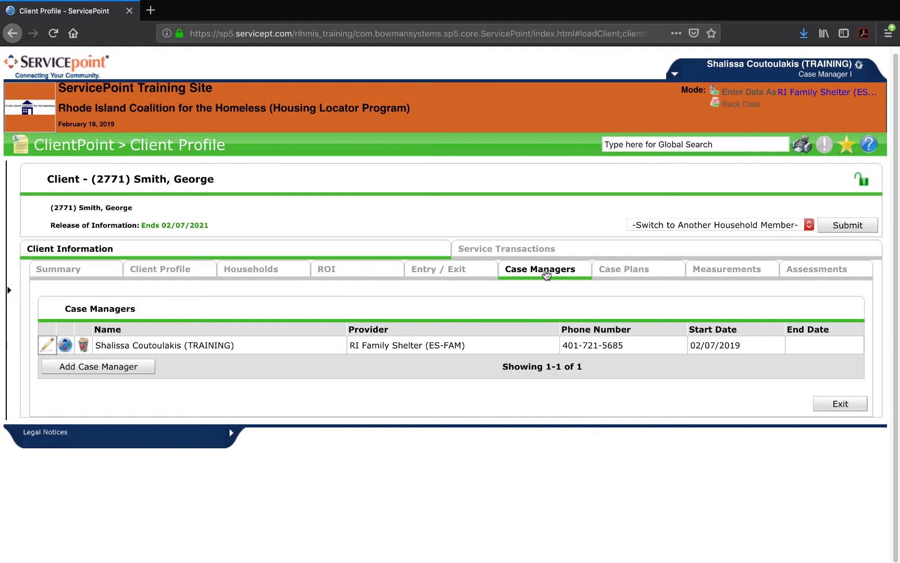
left_click(487, 272)
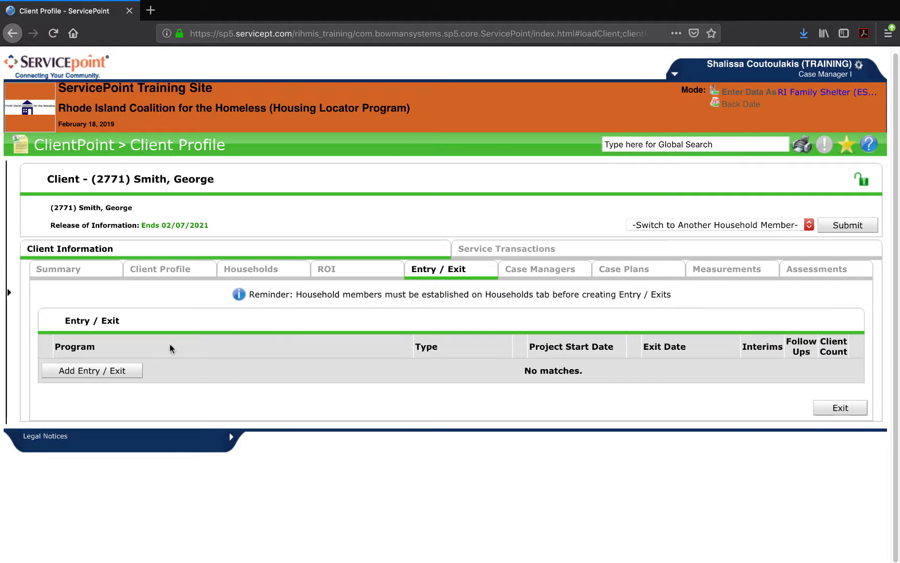
left_click(102, 373)
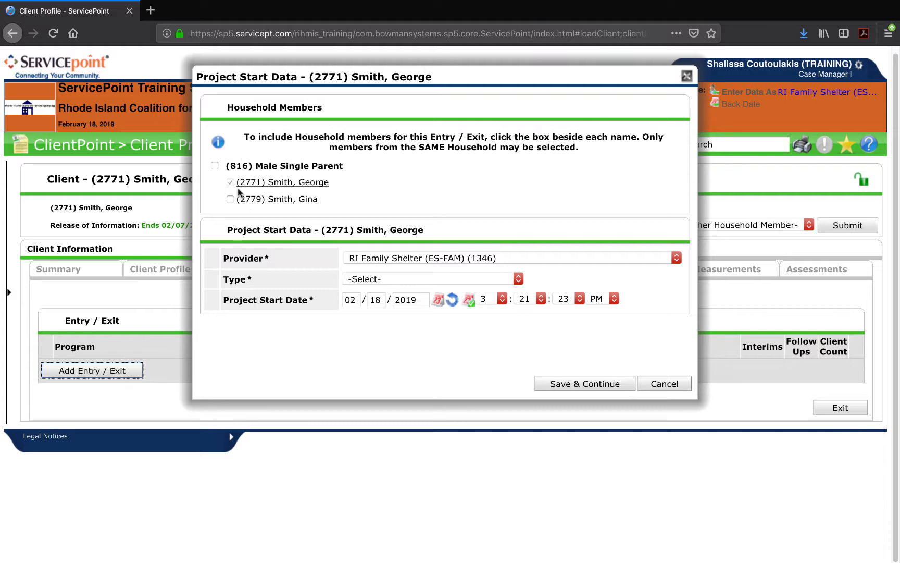
left_click(214, 167)
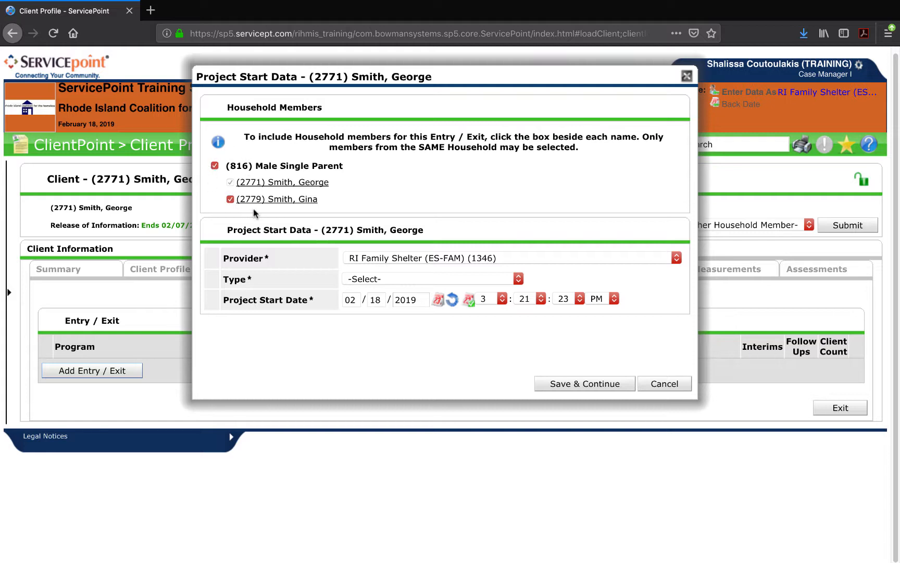
left_click(358, 257)
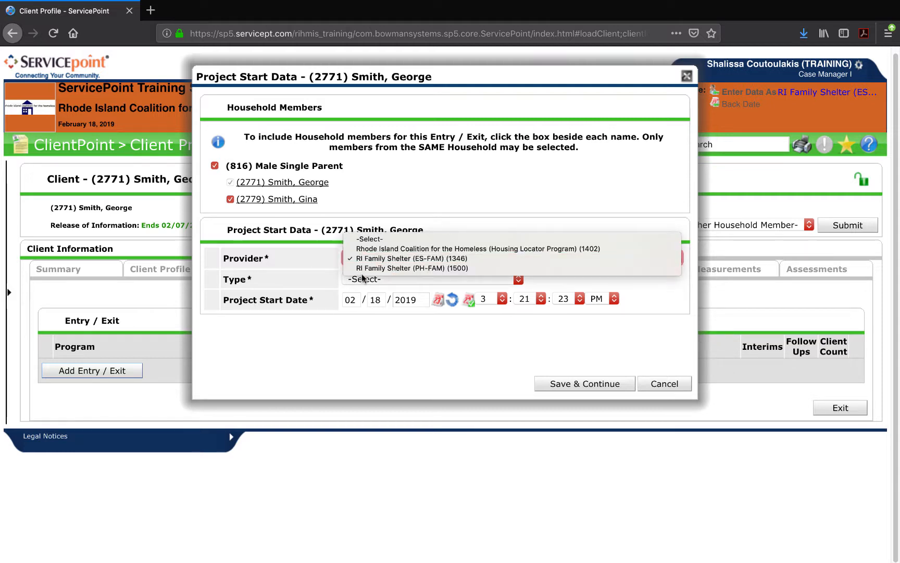
left_click(366, 259)
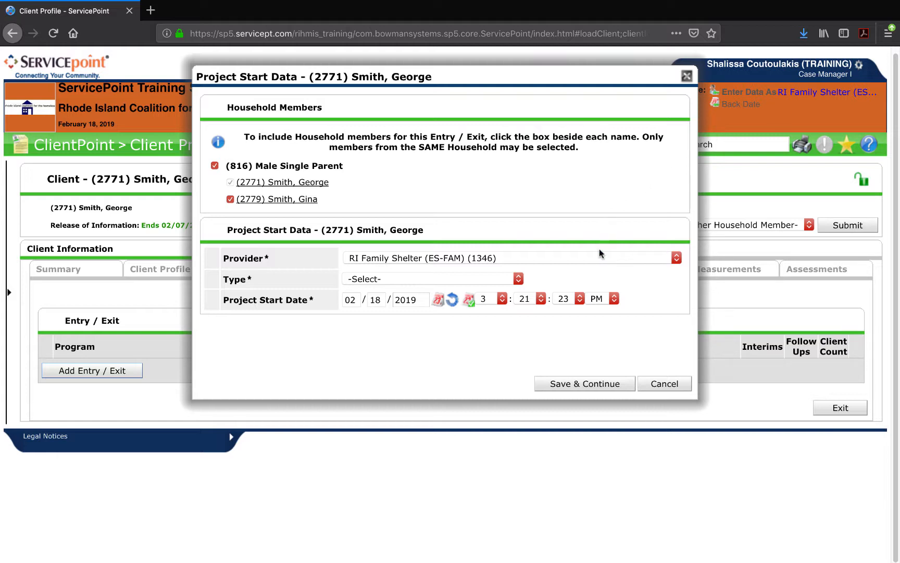
left_click(688, 77)
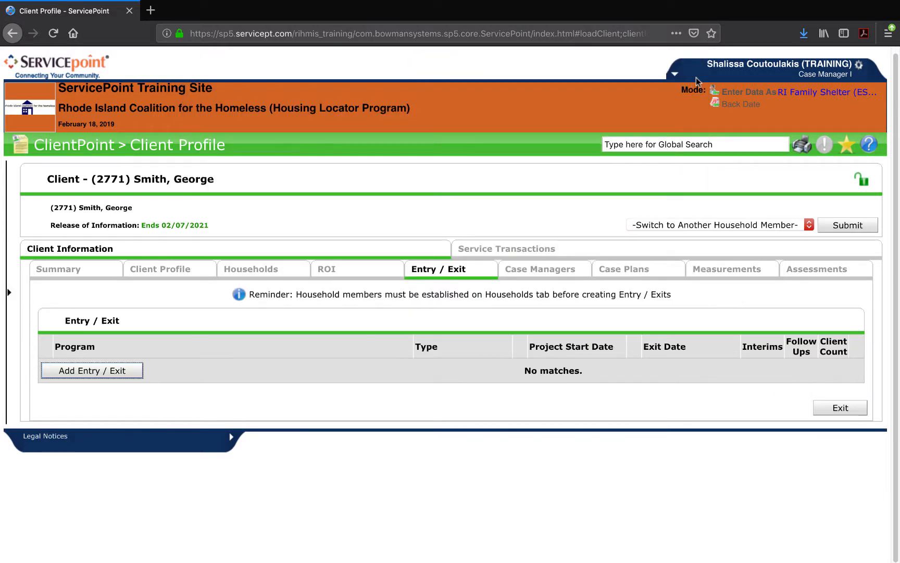
left_click(774, 96)
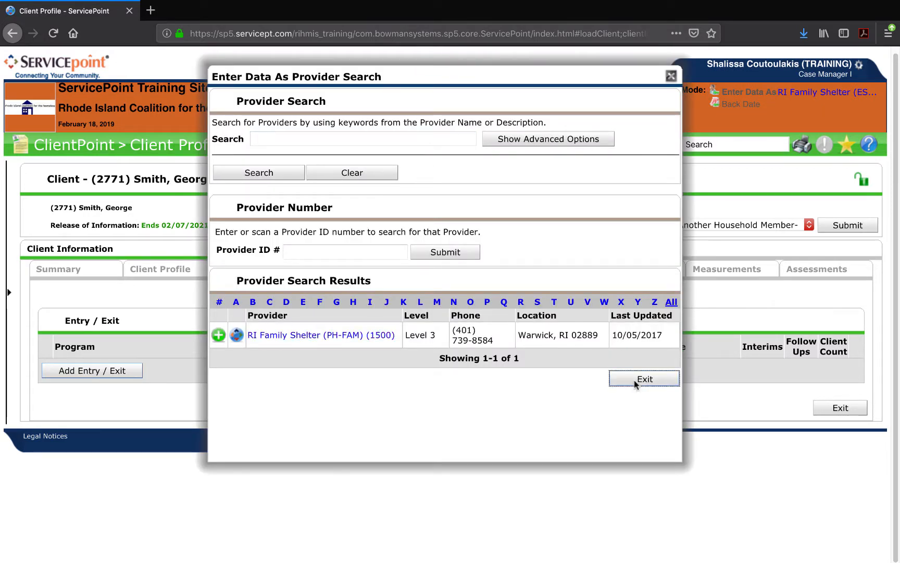
left_click(635, 379)
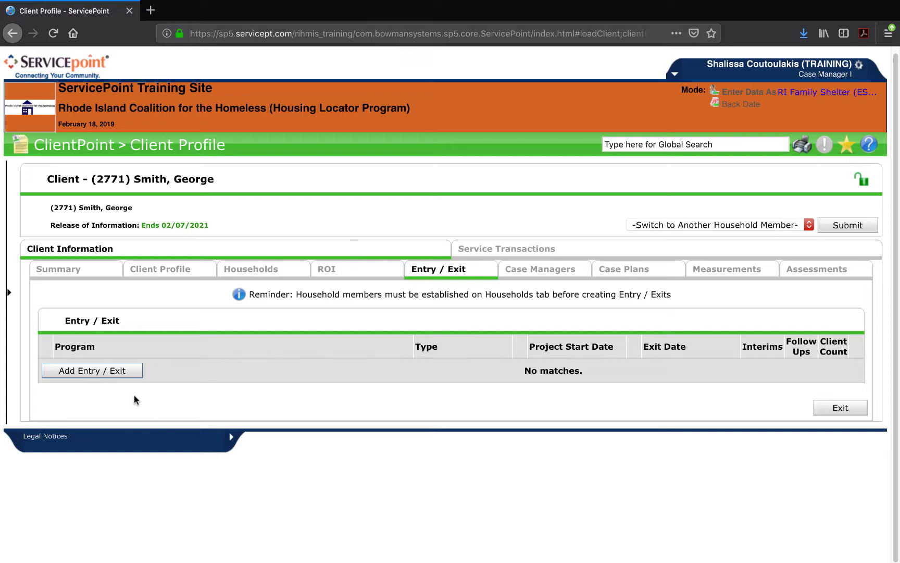
Add an Entry / Exit that includes all members of the Male Single Parent household, with the type HUD.
left_click(114, 372)
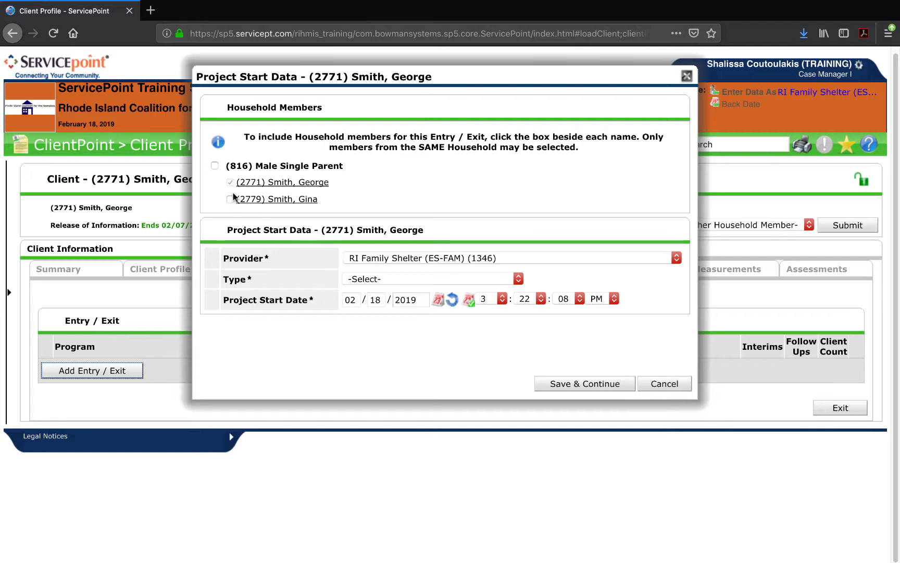
left_click(215, 166)
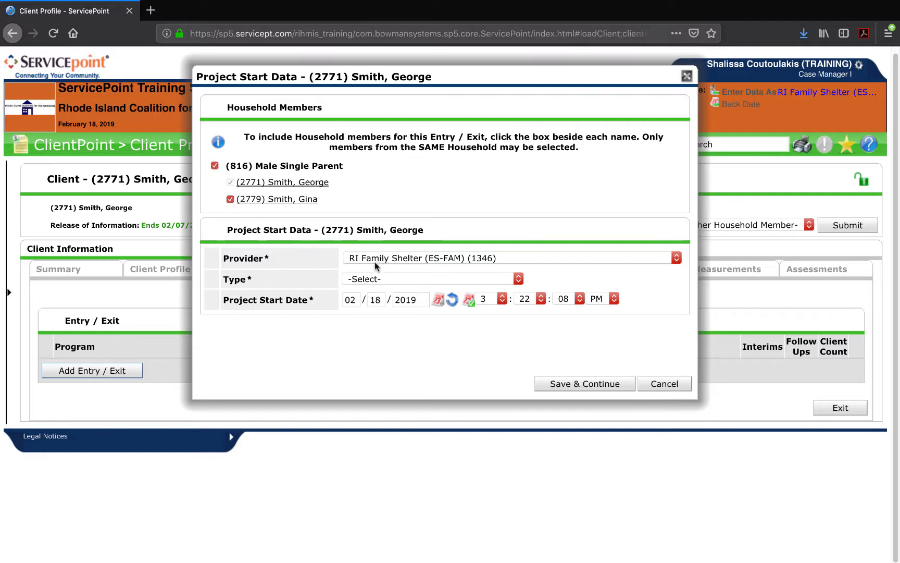
left_click(375, 278)
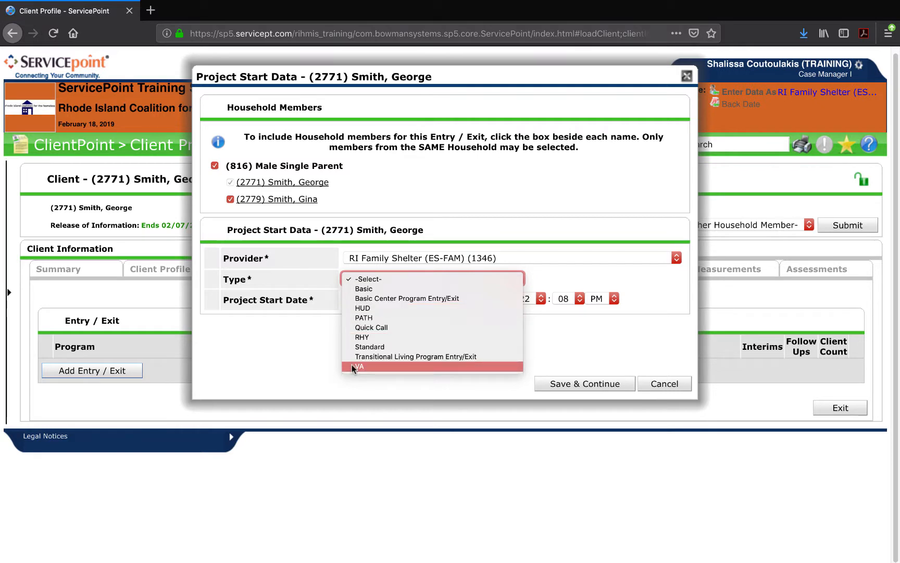
left_click(358, 308)
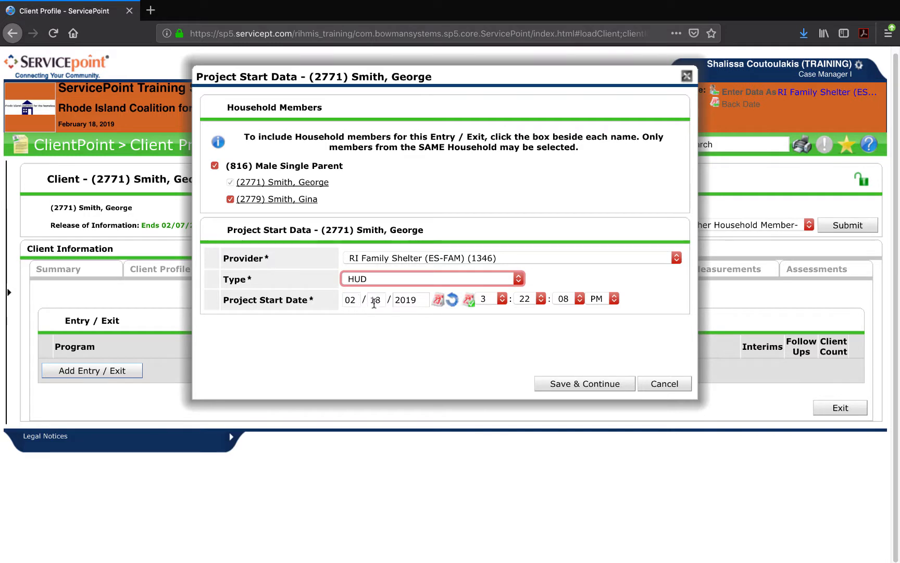
Set the project start date to 02/07/2019 at 6:00:00 PM and save the project start data.
left_click(381, 301)
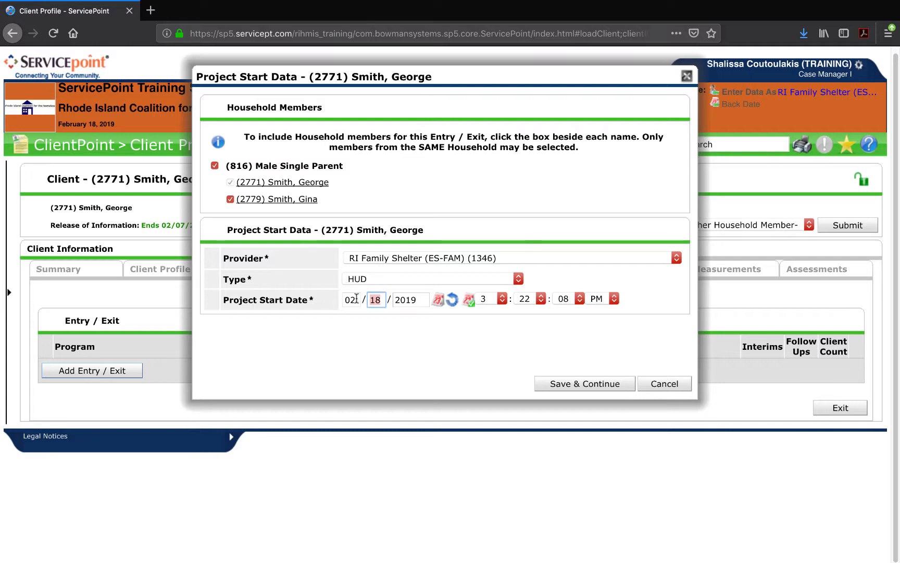
type("07")
left_click(412, 339)
left_click(500, 298)
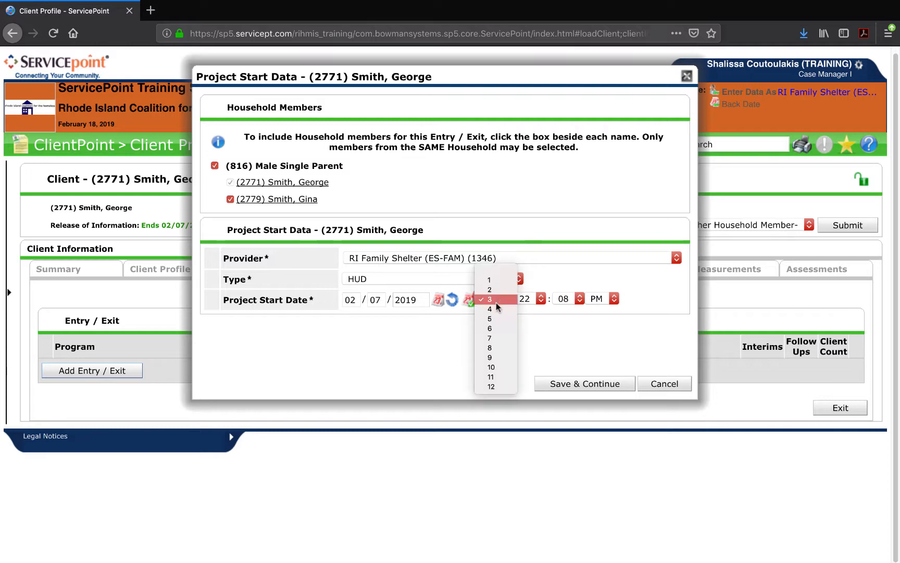
left_click(492, 328)
left_click(541, 299)
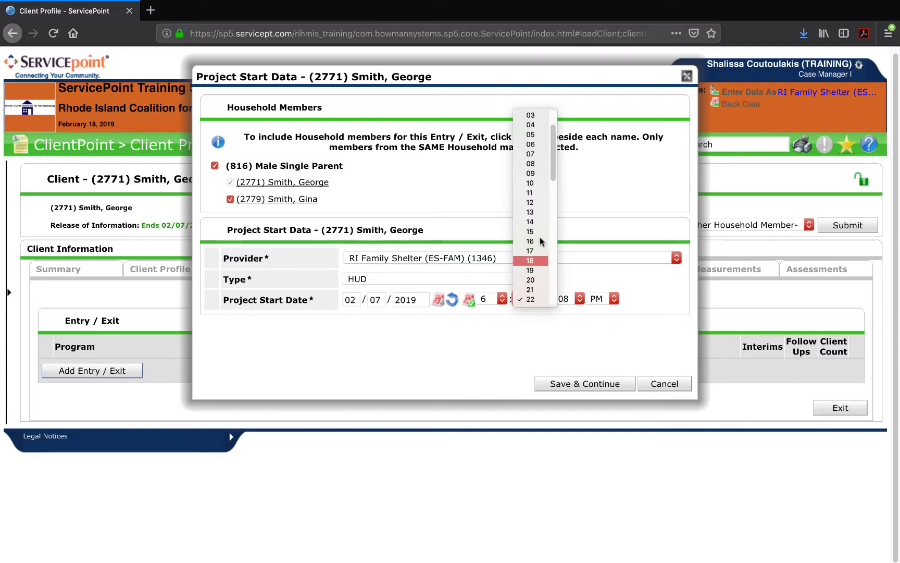
scroll(530, 156, "up", 3)
left_click(529, 125)
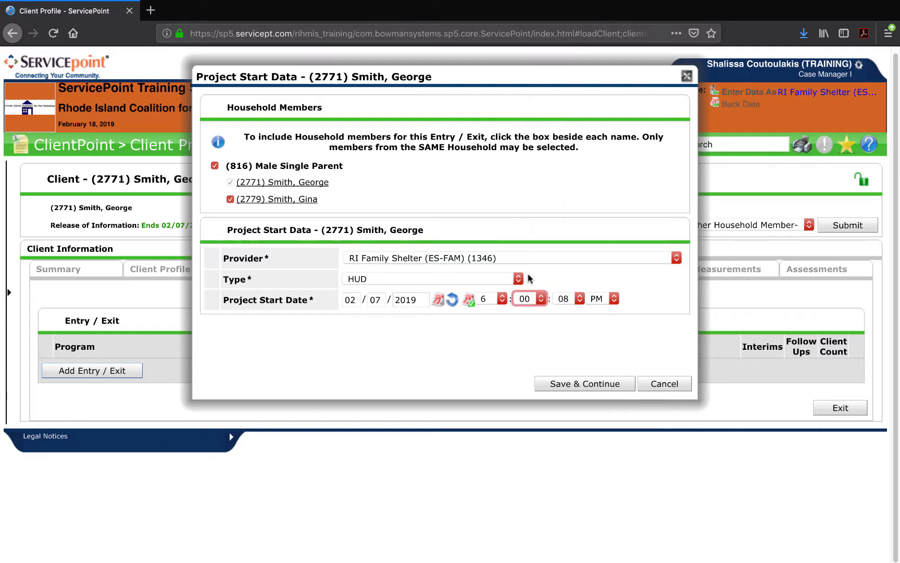
left_click(573, 298)
left_click(568, 231)
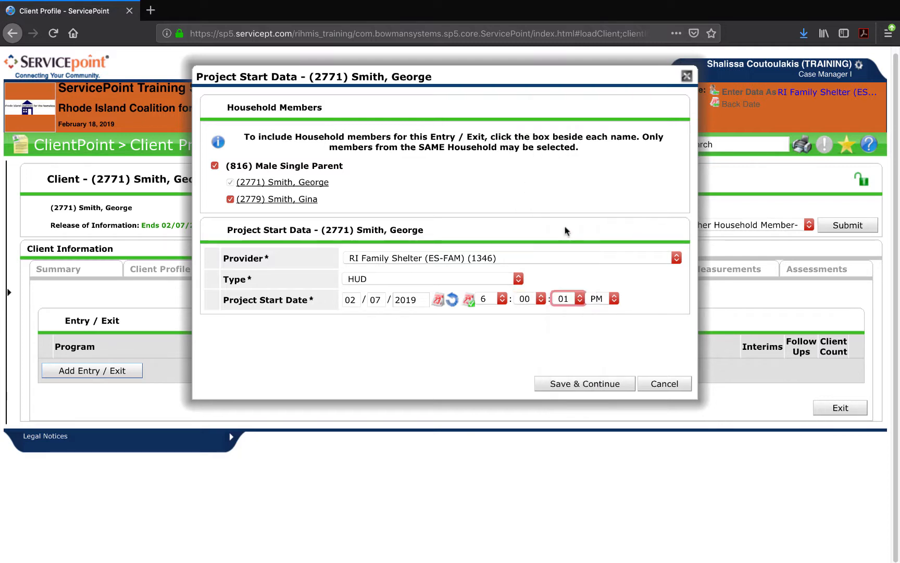
left_click(568, 288)
left_click(567, 287)
left_click(567, 388)
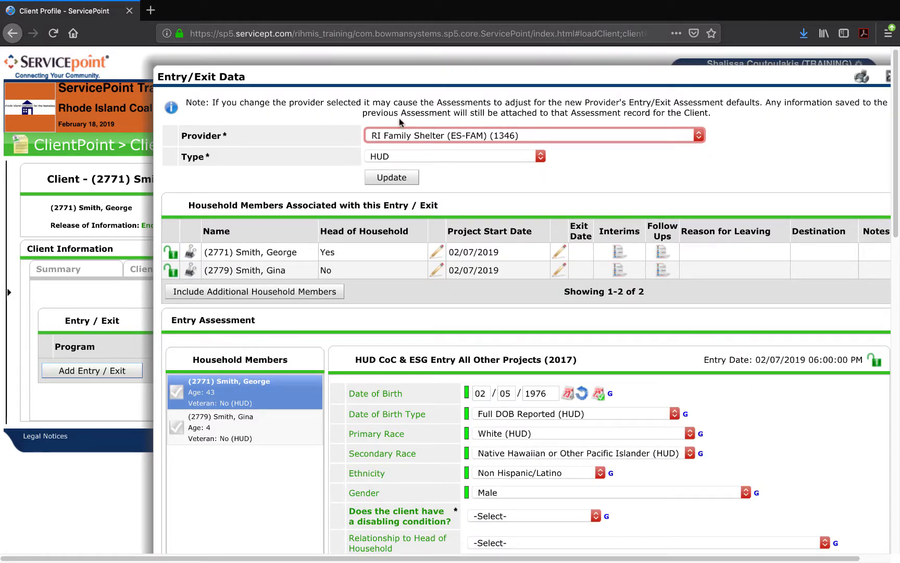
Switch the Entry / Exit type to PATH and back to HUD without updating the record.
left_click(380, 157)
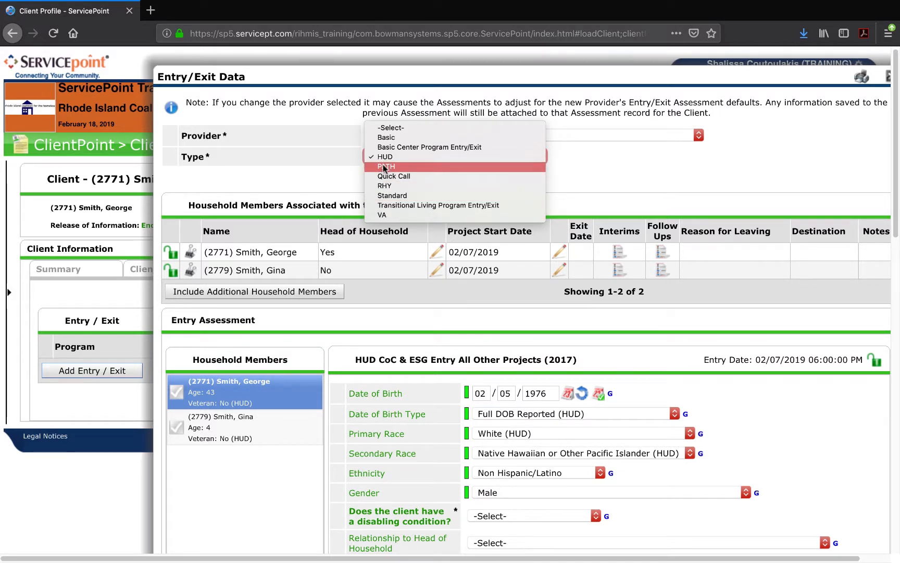
left_click(382, 164)
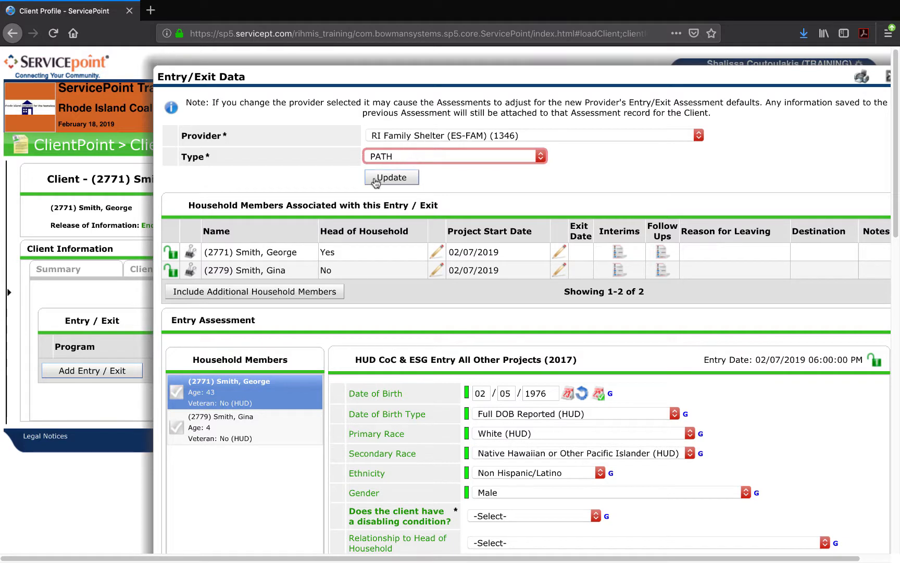
left_click(367, 160)
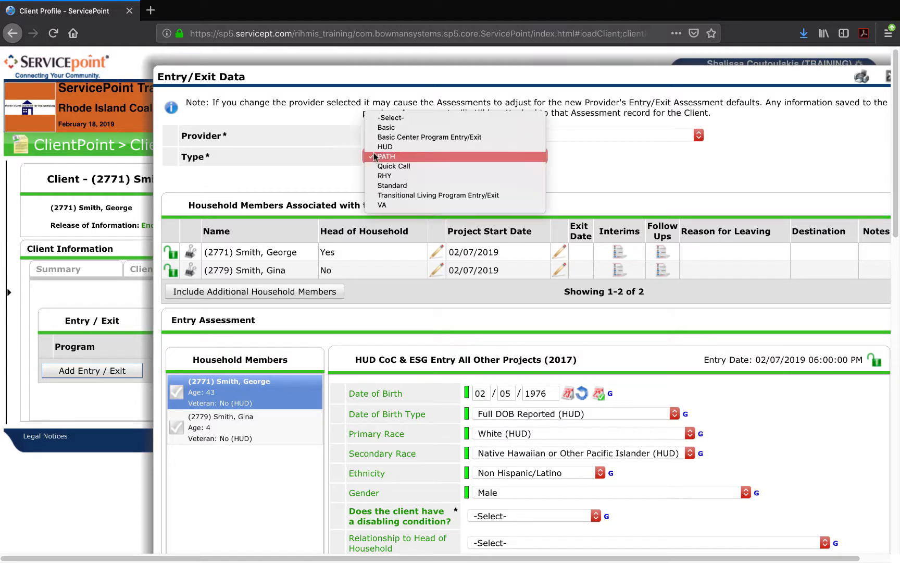
left_click(375, 146)
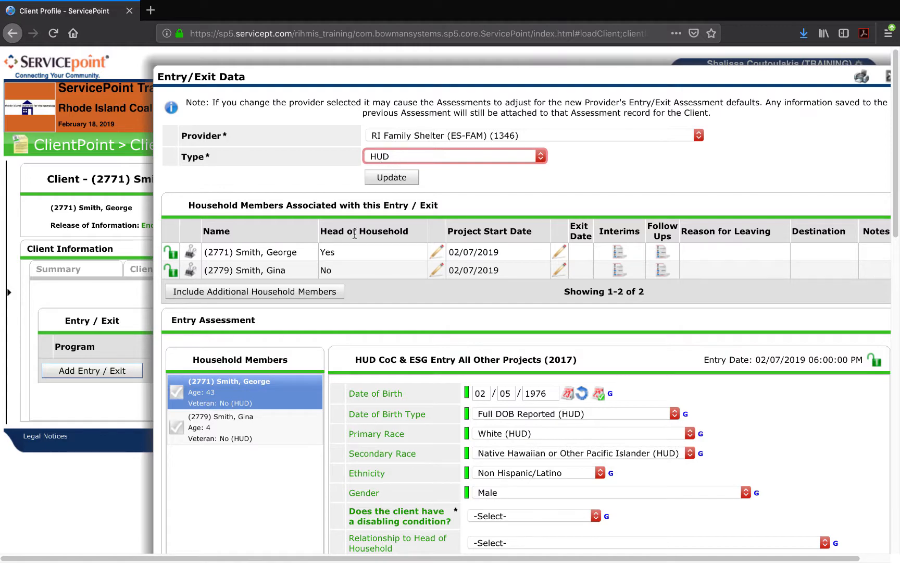
Examine the names and head-of-household status of the household members associated with this Entry / Exit.
scroll(354, 238, "down", 3)
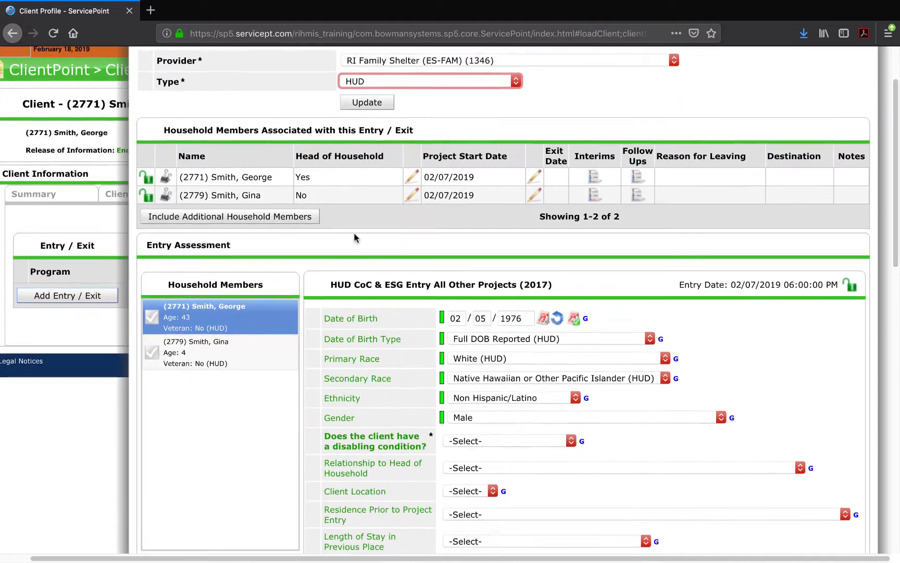
scroll(354, 238, "up", 2)
scroll(284, 161, "up", 1)
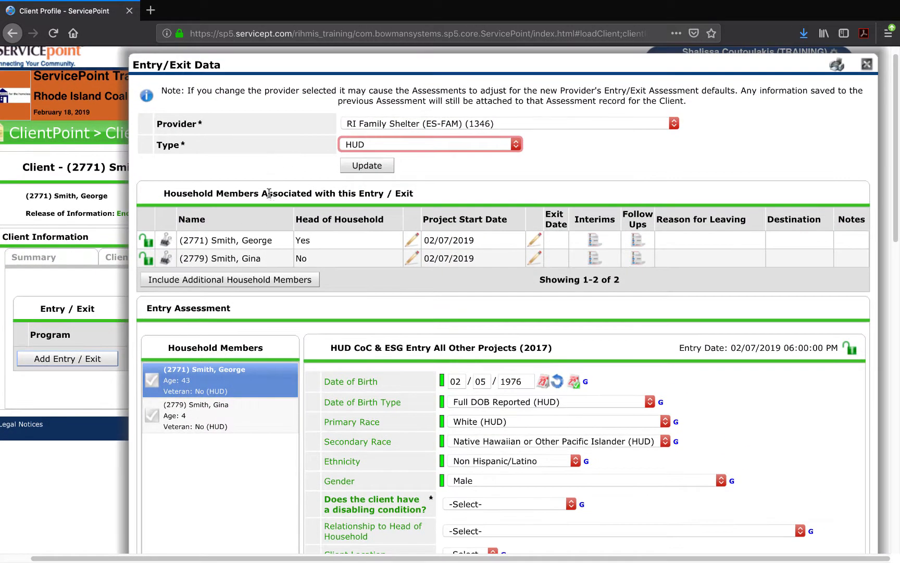
left_click_drag(351, 69, 336, 68)
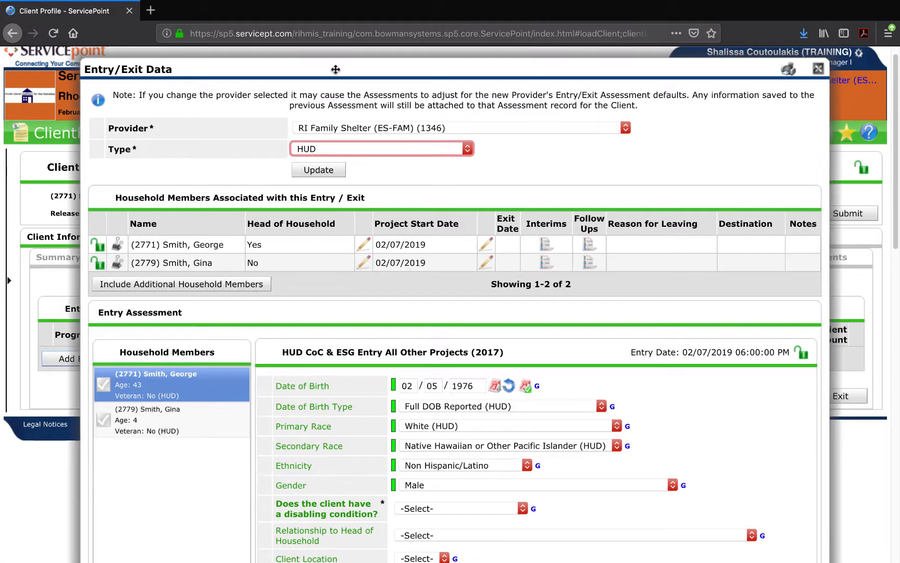
scroll(321, 191, "down", 2)
left_click(202, 193)
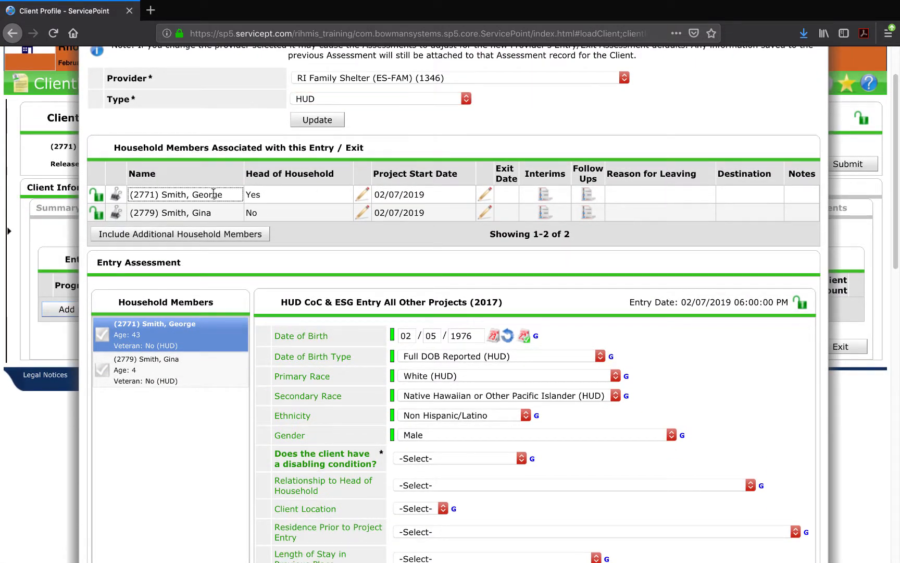
left_click(210, 214)
left_click(285, 194)
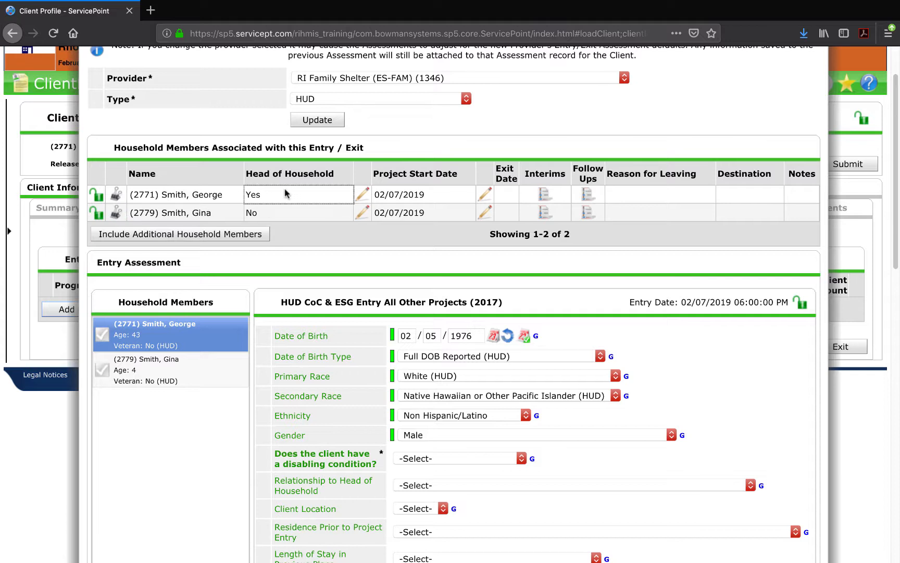
left_click(266, 211)
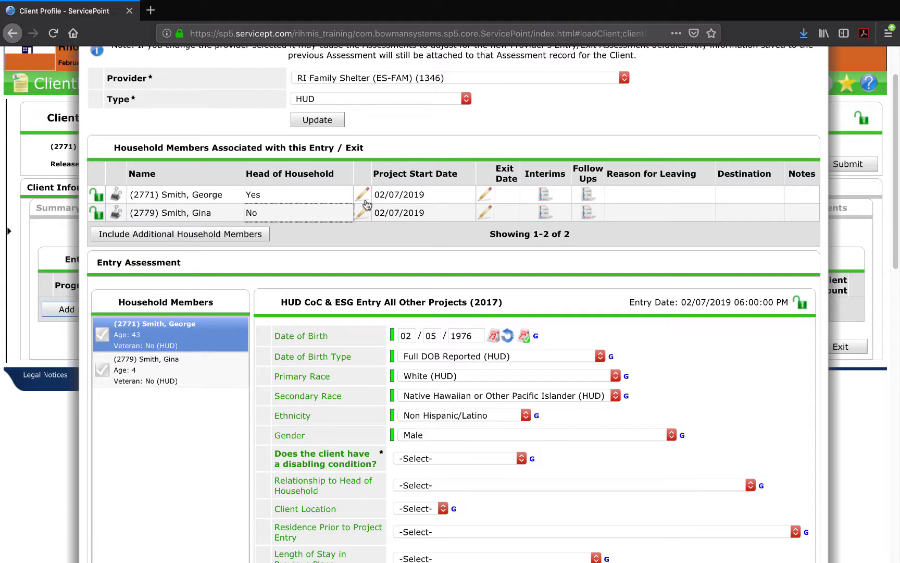
Review the effective date in the Date of Birth history of the entry assessment and close the history.
scroll(363, 275, "down", 2)
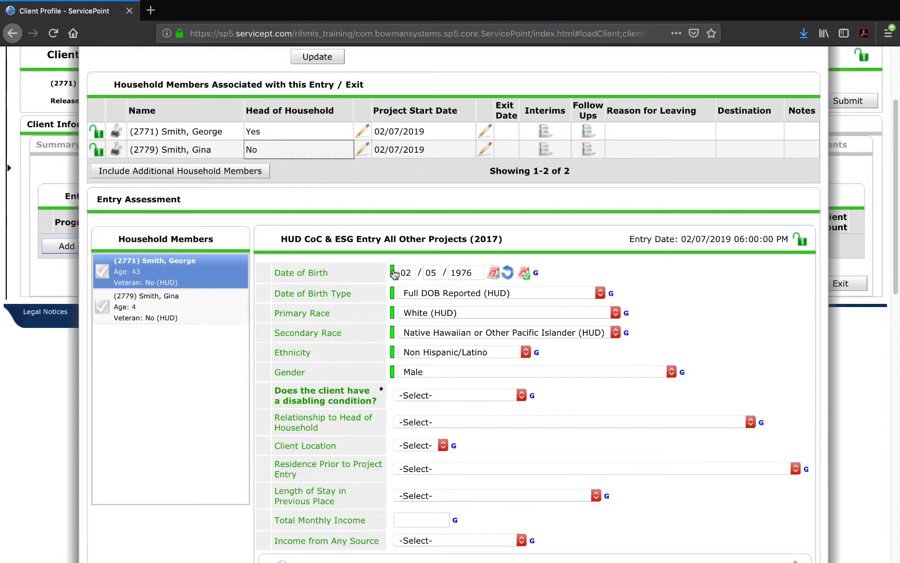
mouse_move(394, 274)
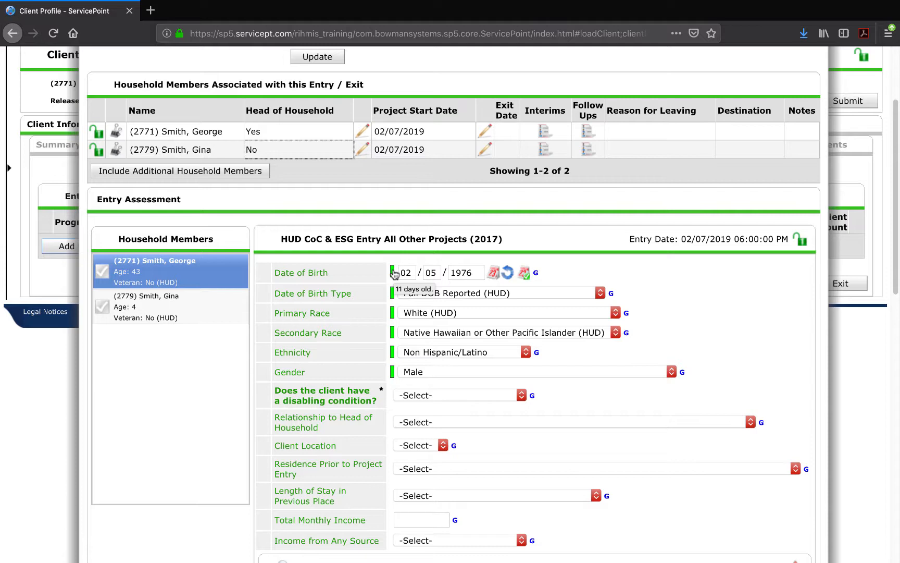
left_click(393, 273)
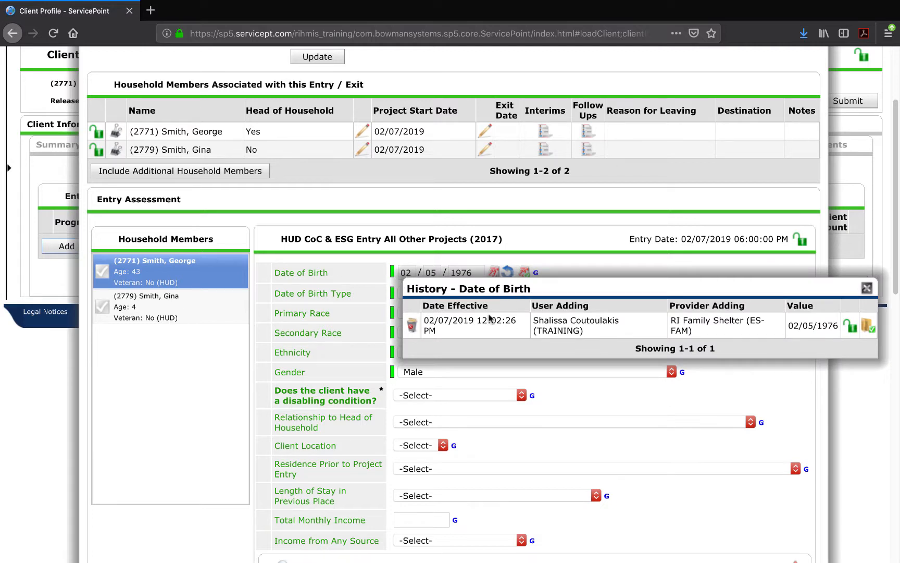
left_click_drag(454, 335, 422, 324)
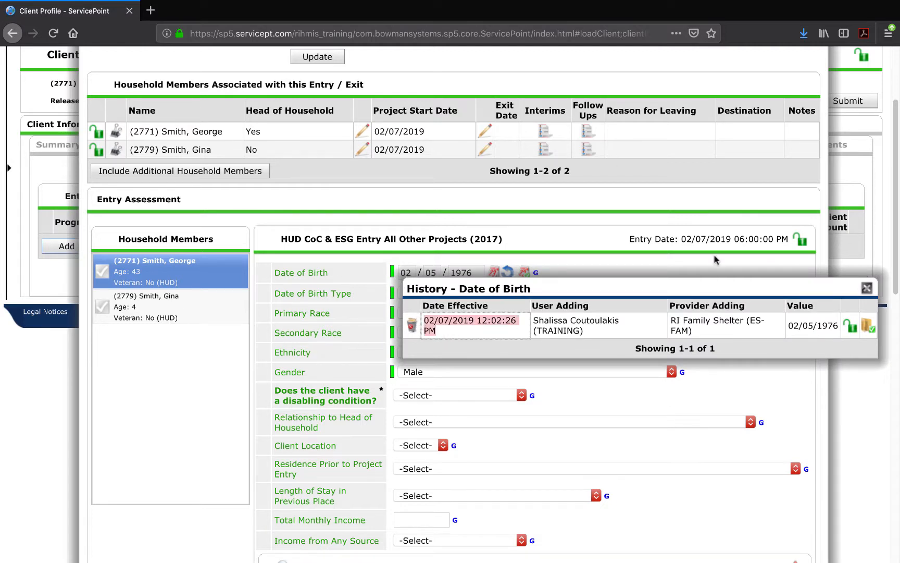
left_click(867, 288)
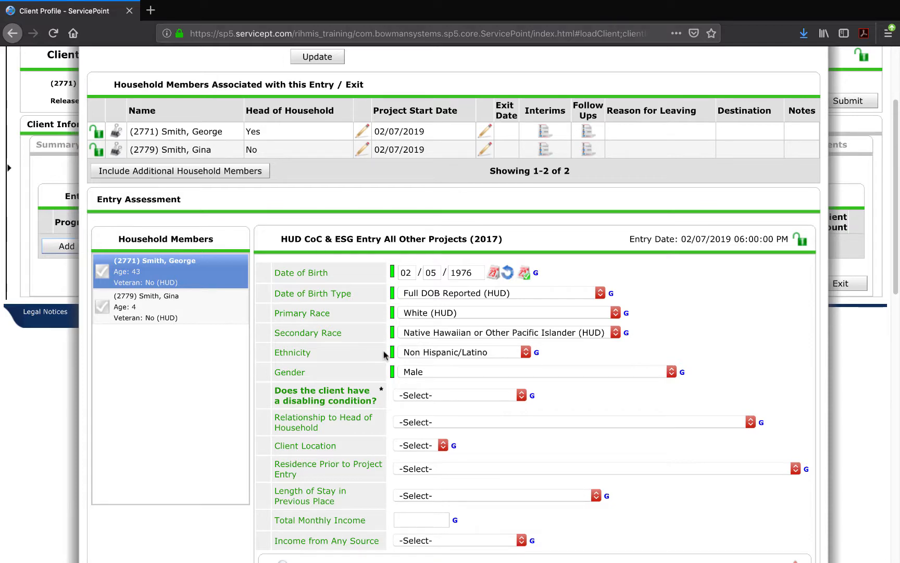
scroll(386, 334, "down", 1)
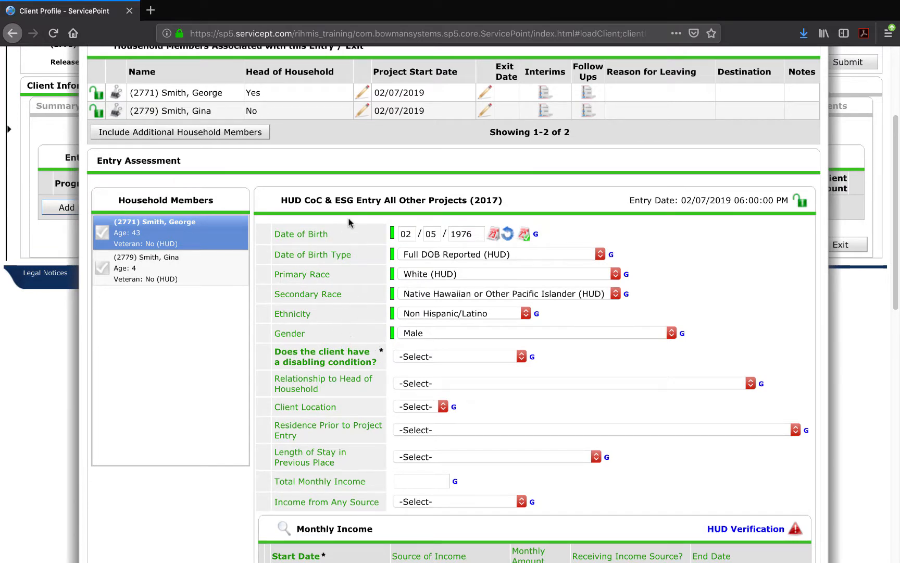
Answer Yes (HUD) to whether the client has a disabling condition in the entry assessment.
scroll(353, 323, "down", 2)
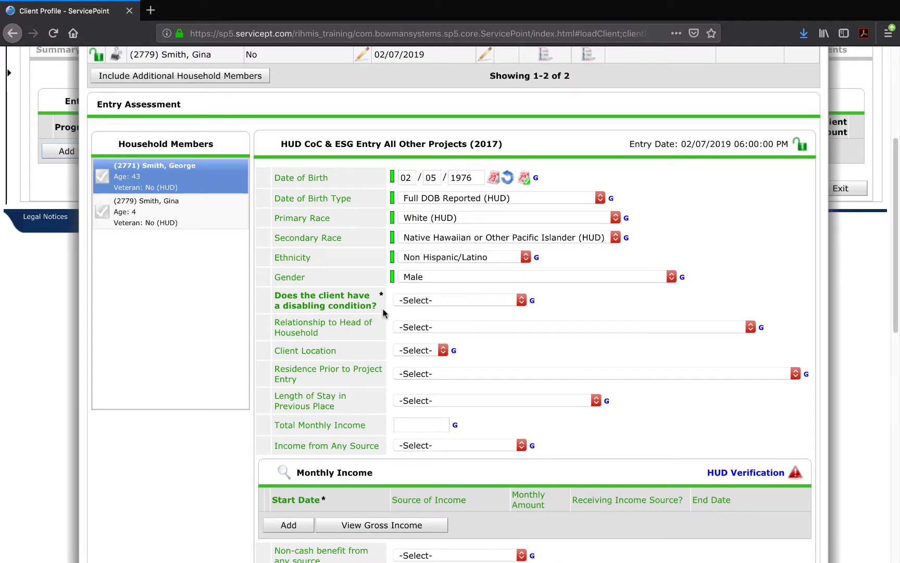
left_click(403, 302)
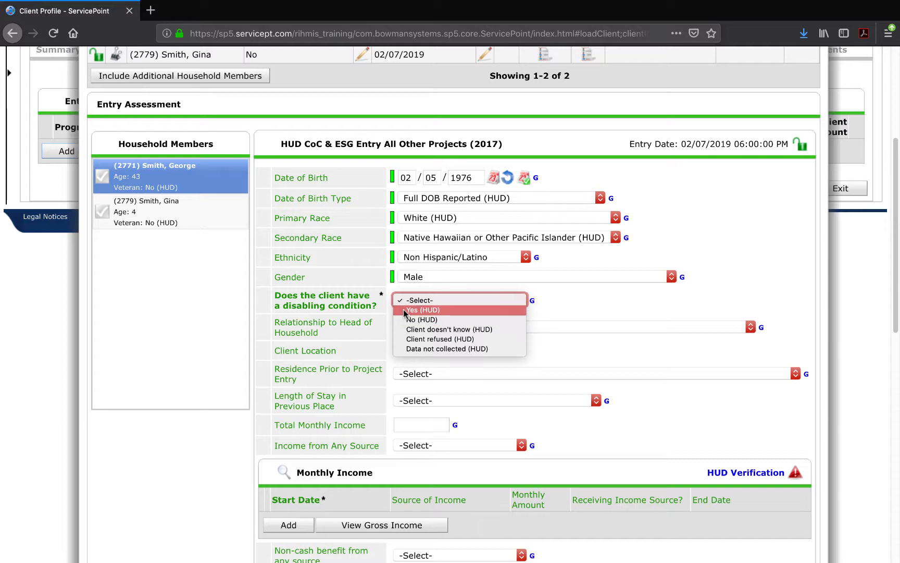
left_click(404, 311)
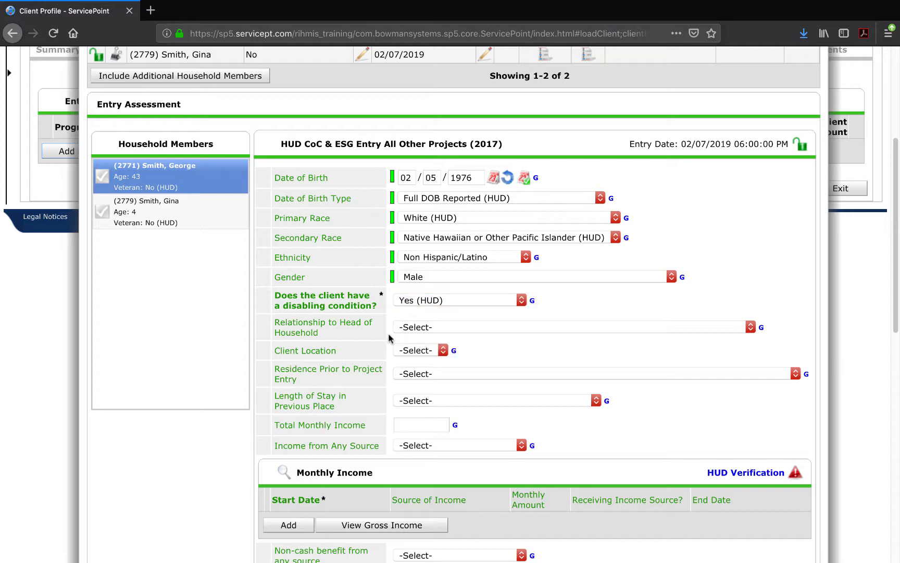
Check the client's head-of-household status and set Relationship to Head of Household to Self (head of household).
scroll(388, 338, "up", 1)
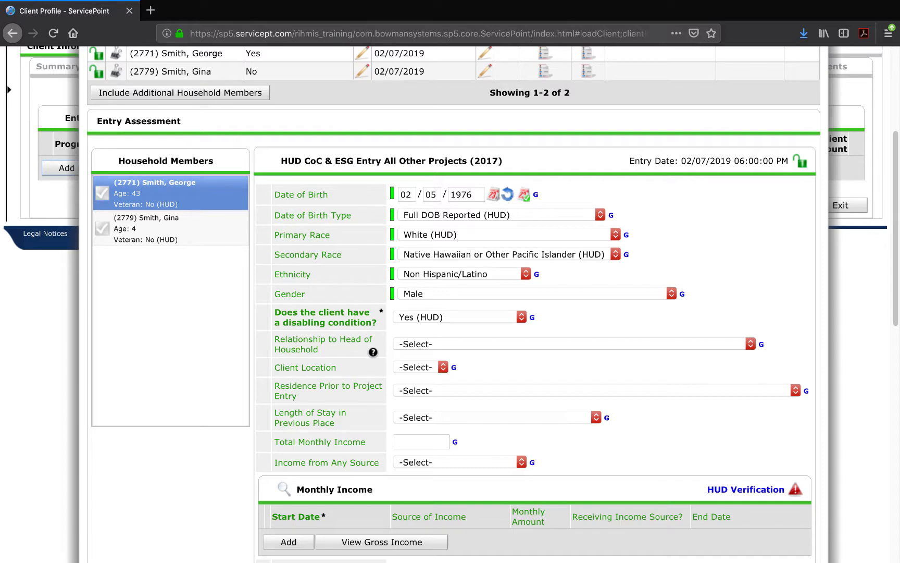
scroll(373, 352, "up", 3)
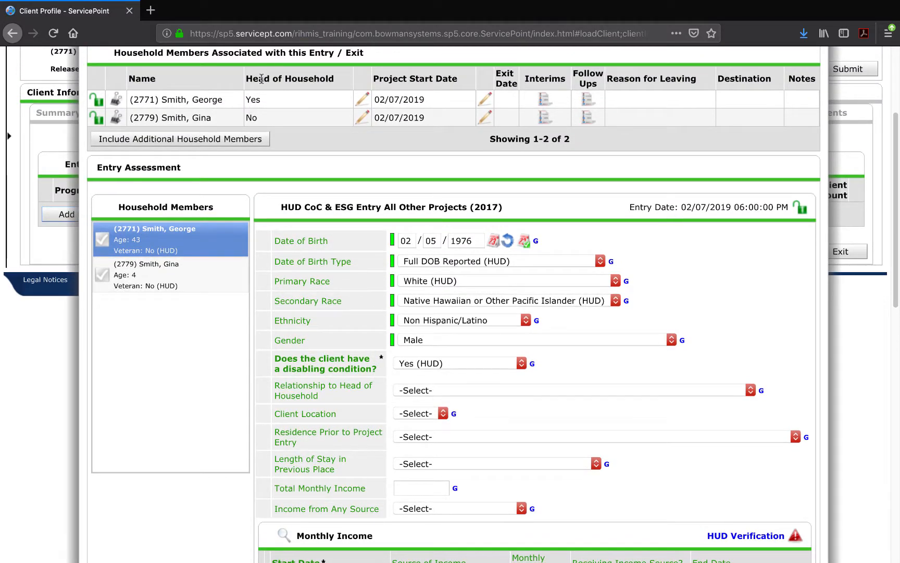
left_click(253, 99)
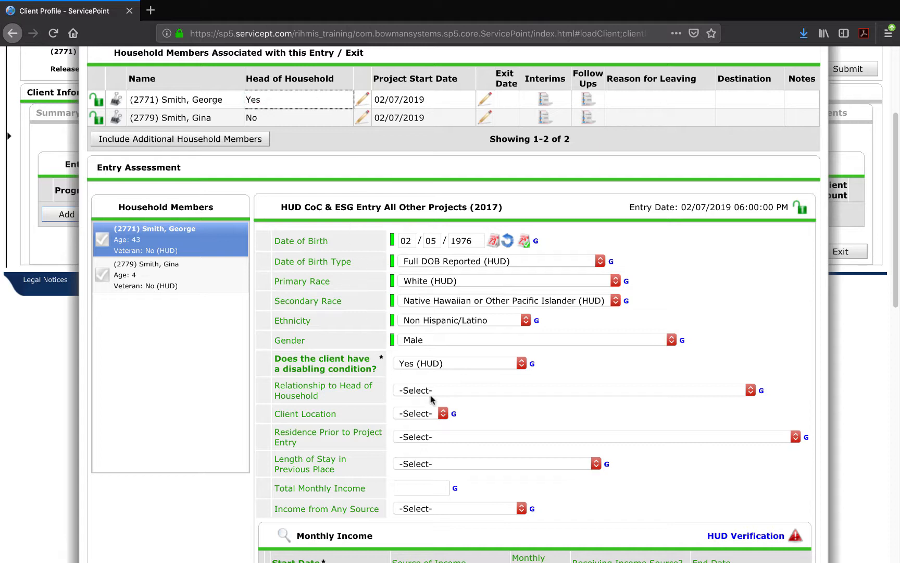
left_click(366, 397)
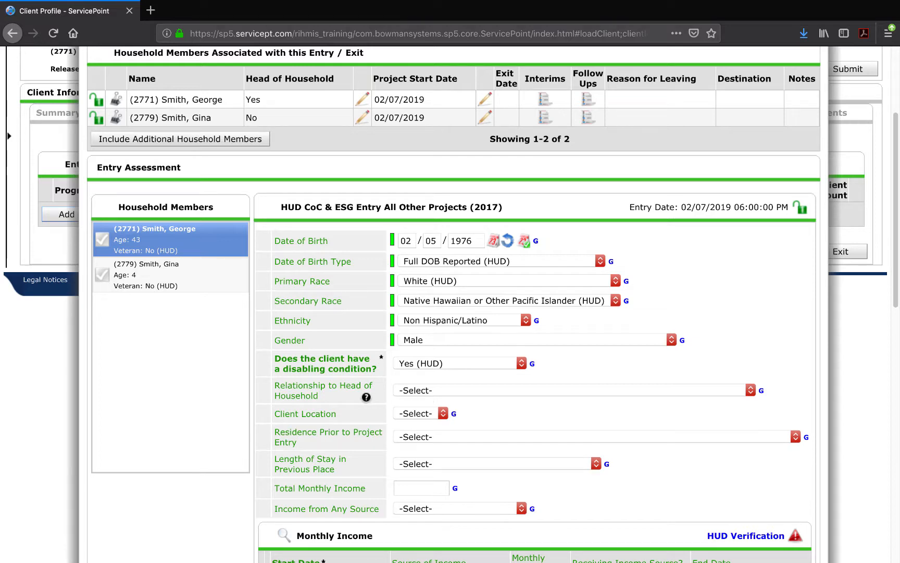
left_click(519, 324)
left_click(449, 392)
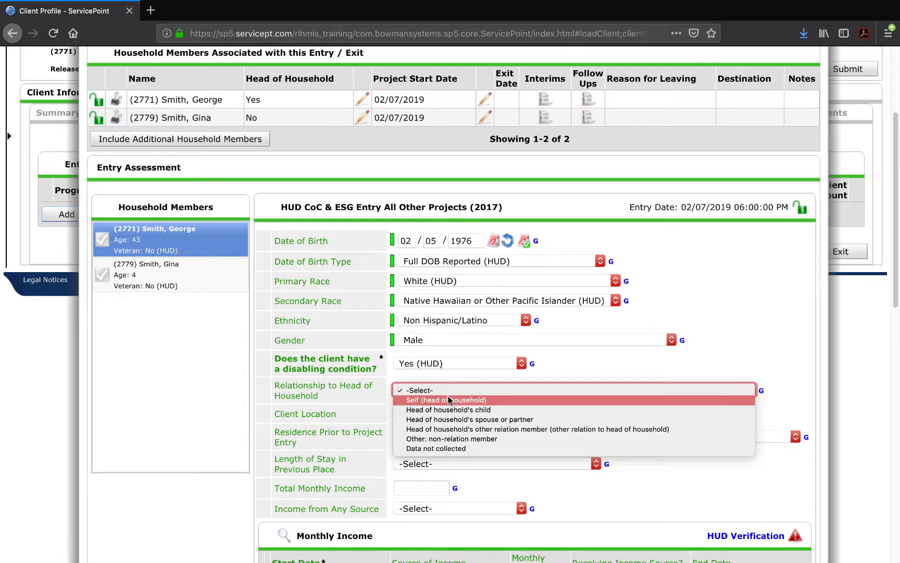
left_click(447, 400)
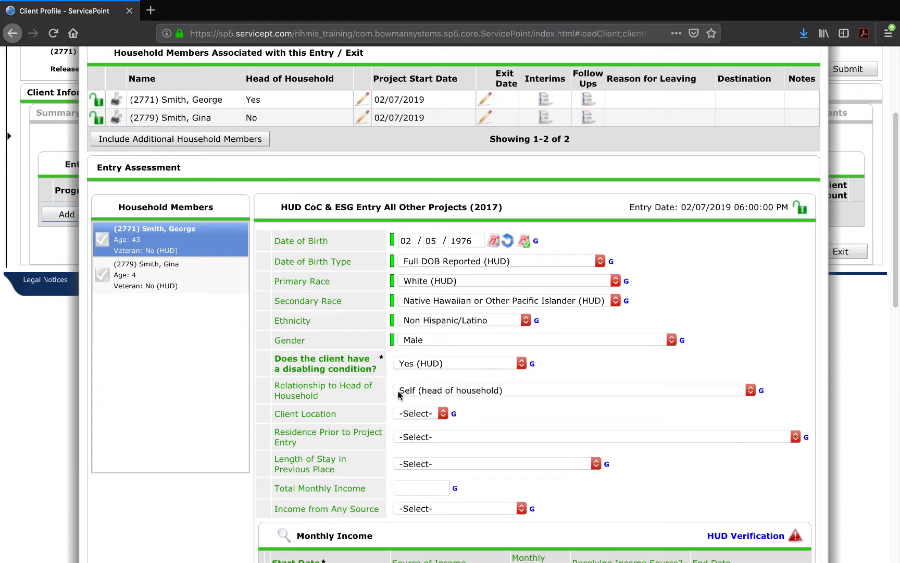
Set the Client Location in the entry assessment to RI-500.
scroll(386, 414, "down", 1)
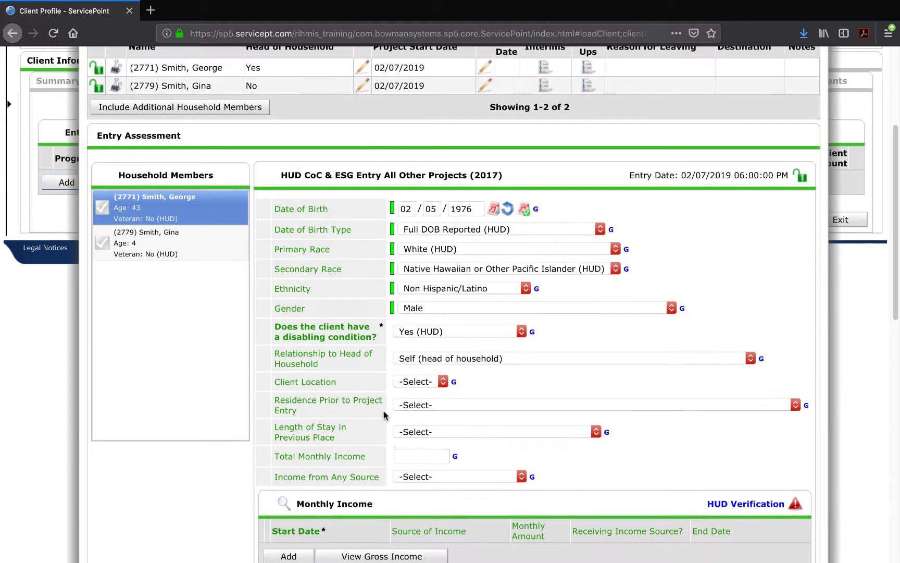
left_click(412, 382)
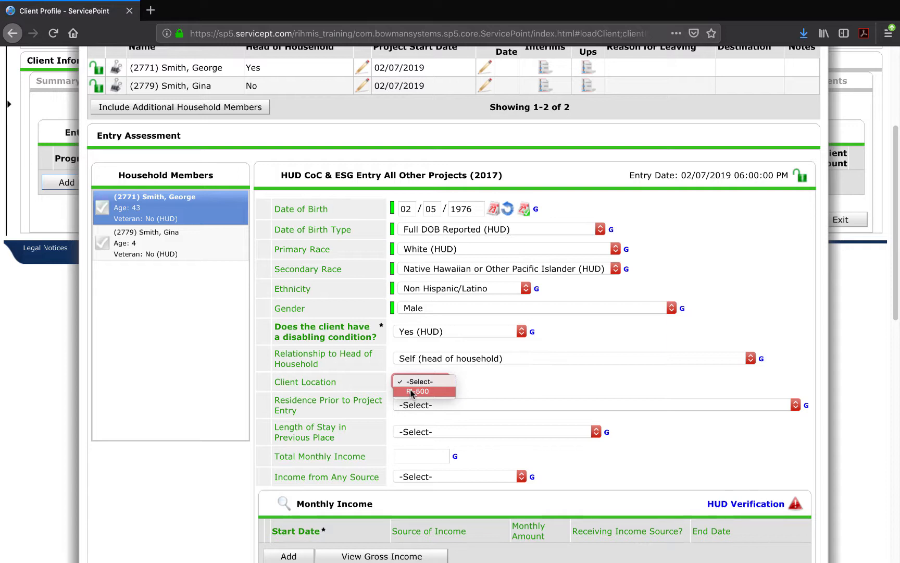
left_click(412, 392)
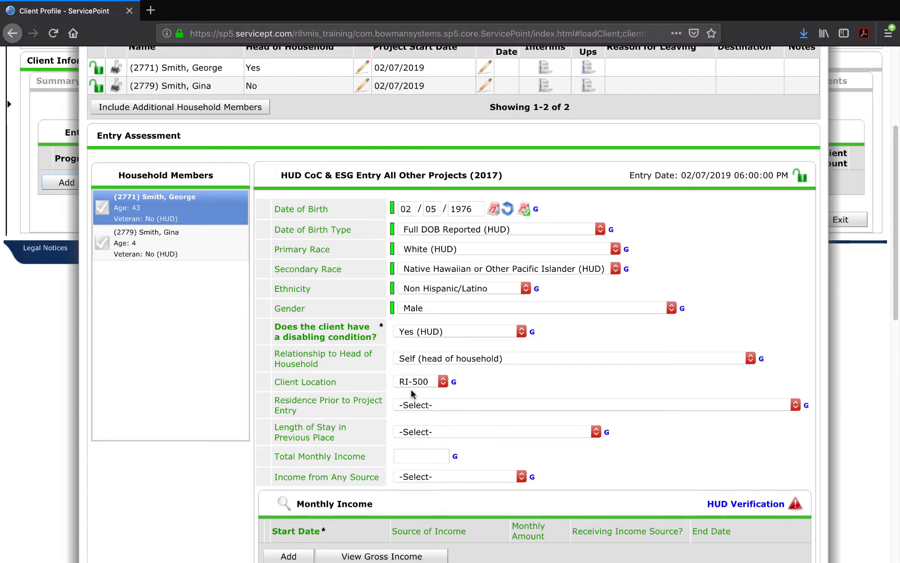
Review the entry date and set Residence Prior to Project Entry to Staying or living in a friend's room, apartment or house (HUD).
scroll(412, 395, "down", 1)
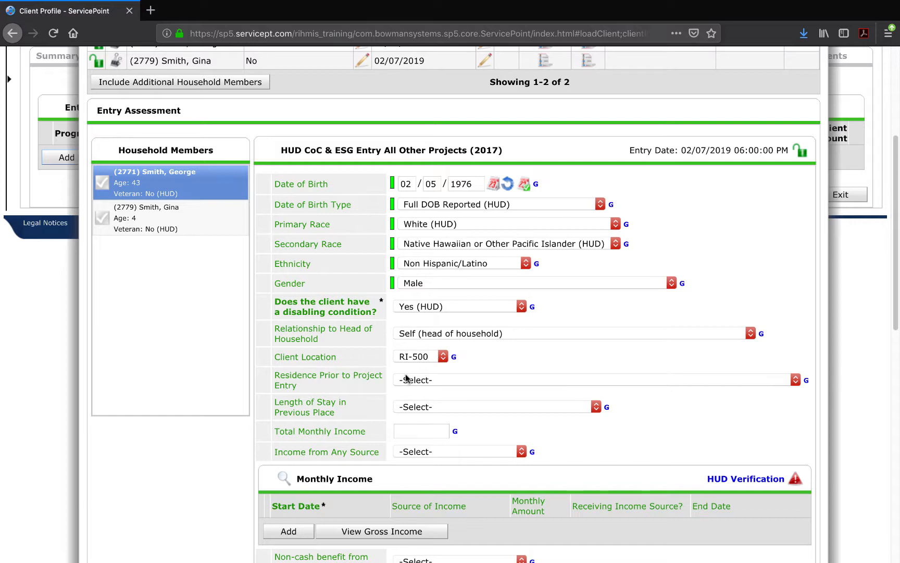
left_click_drag(733, 150, 695, 145)
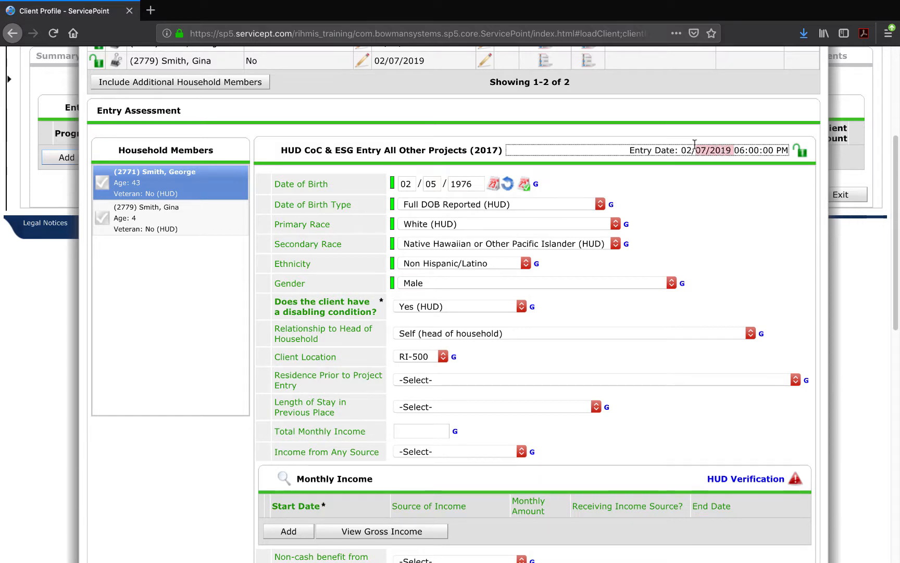
left_click(686, 164)
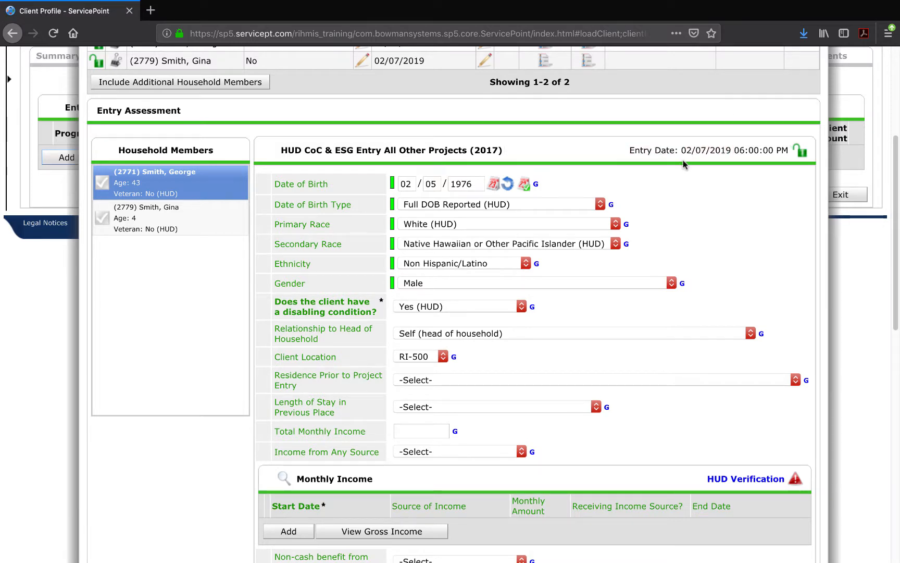
left_click(450, 379)
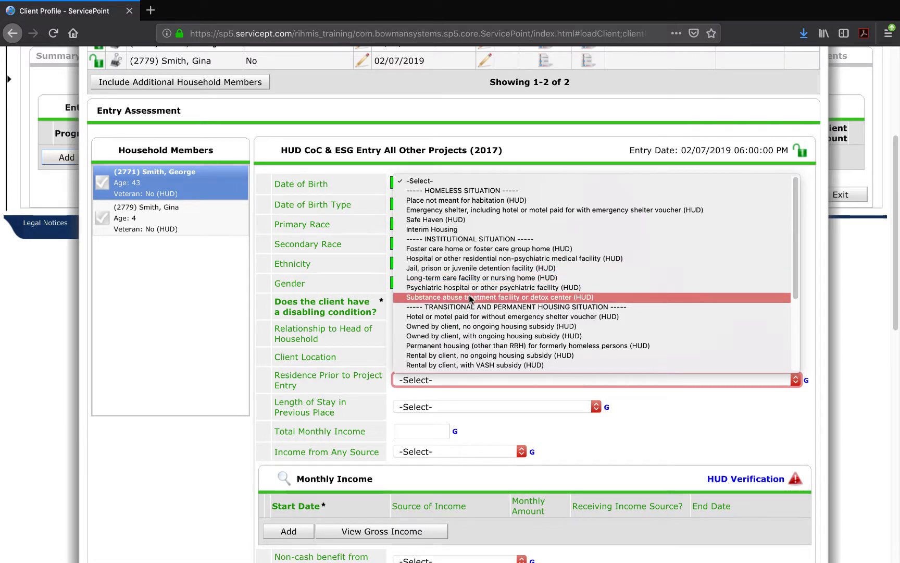
scroll(470, 299, "down", 2)
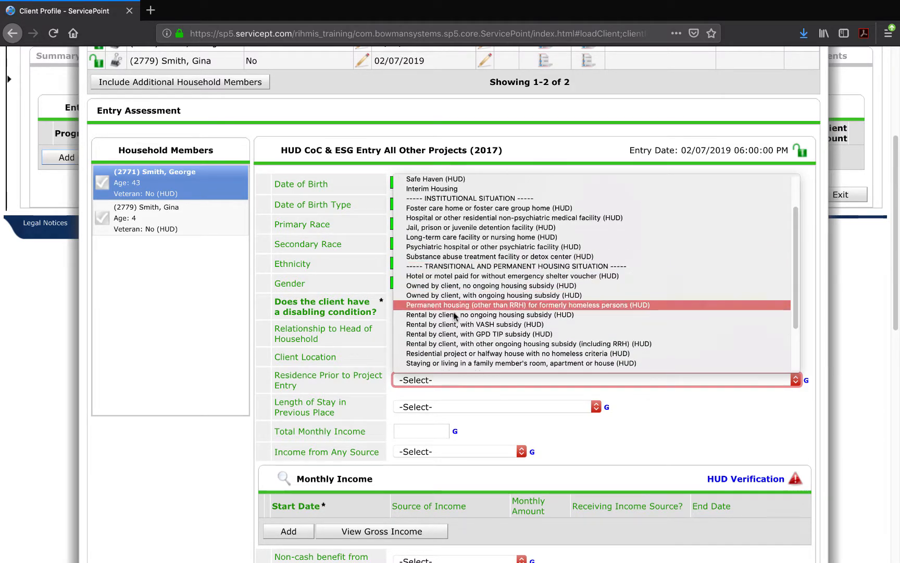
scroll(472, 276, "up", 1)
scroll(471, 278, "up", 1)
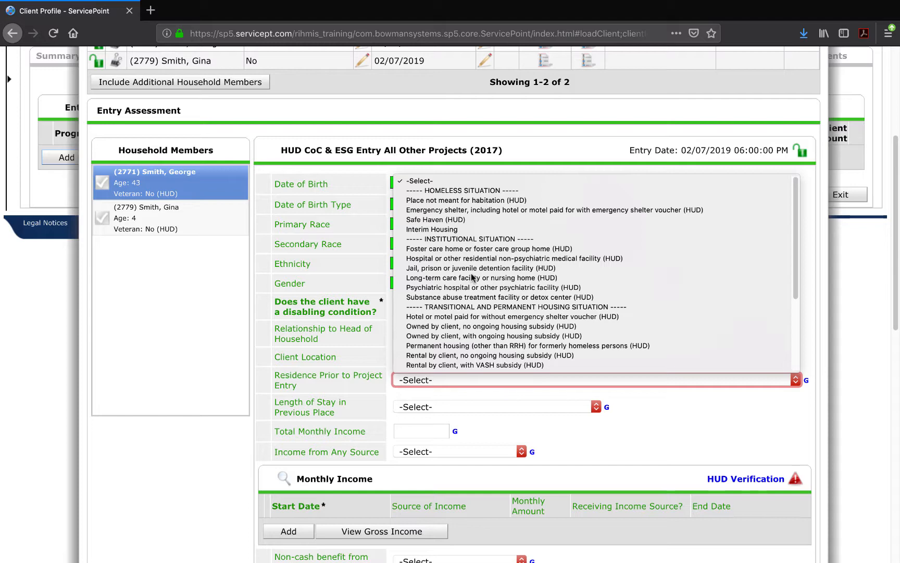
scroll(472, 278, "down", 3)
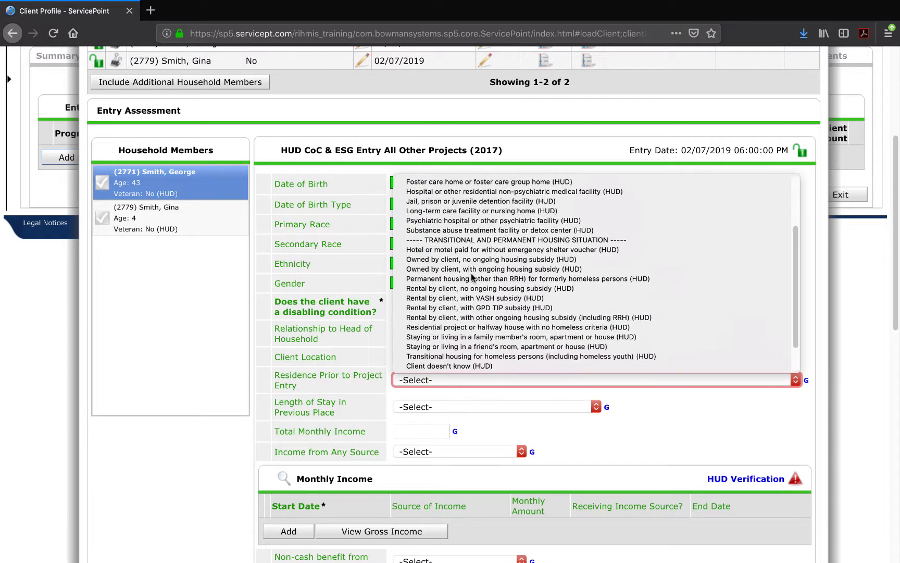
scroll(472, 277, "down", 2)
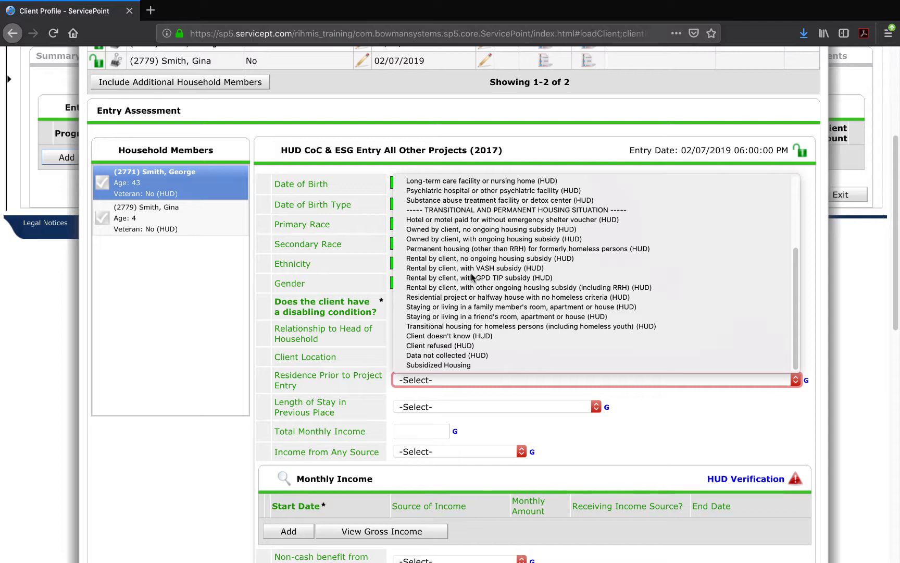
left_click(466, 317)
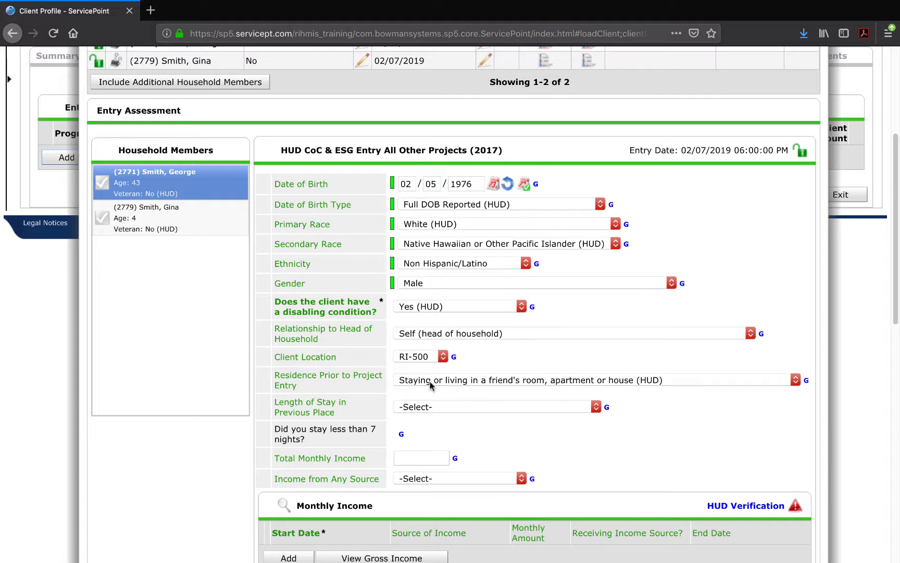
Set Length of Stay in Previous Place to One month or more, but less than 90 days, and check the under-7-nights answer.
left_click(415, 408)
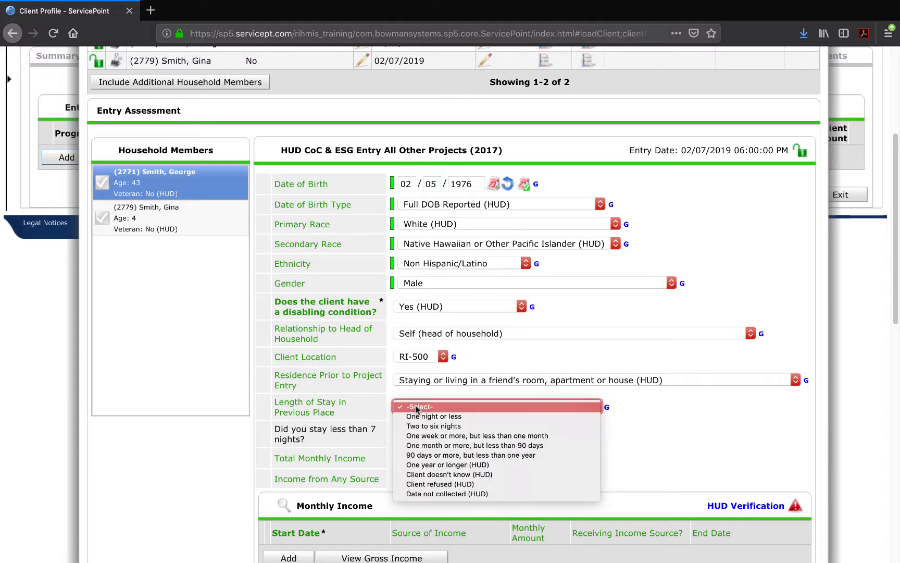
left_click(412, 392)
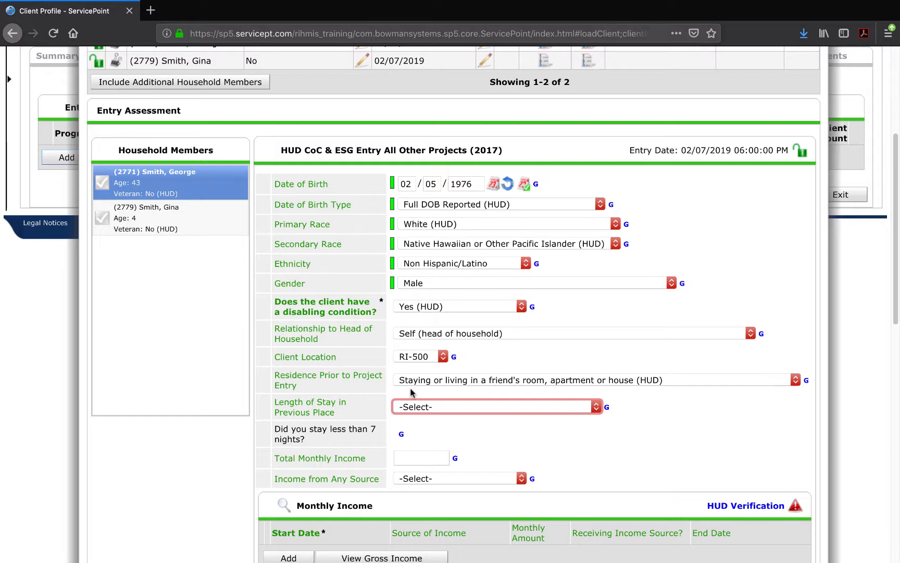
left_click(411, 406)
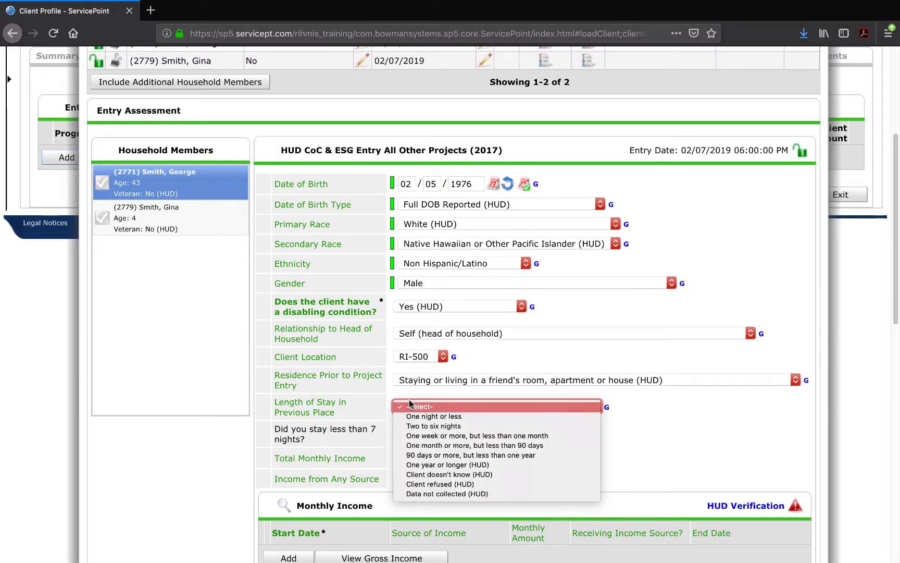
left_click(405, 446)
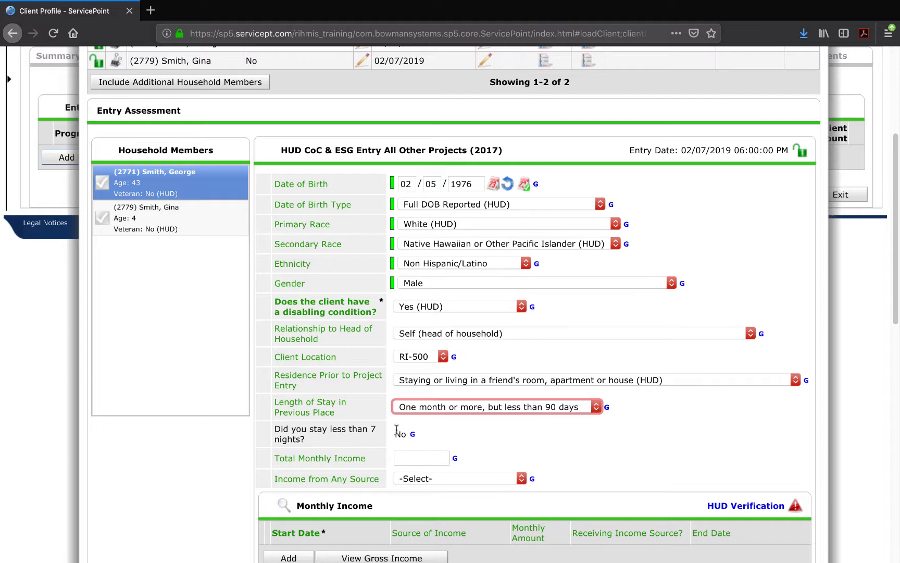
left_click_drag(403, 434, 397, 434)
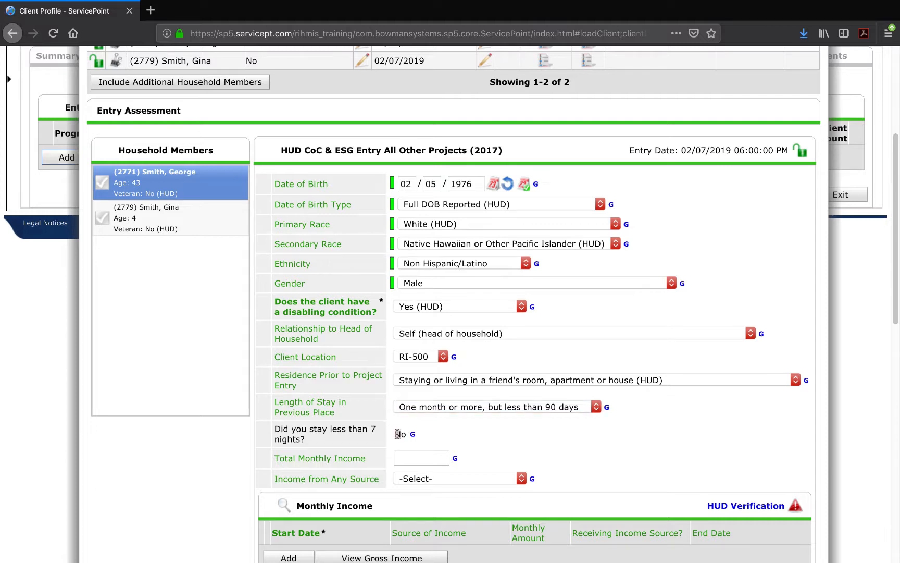
left_click(429, 431)
Set Length of Stay in Previous Place to Two to six nights and answer Yes to staying on the streets, ES or SH the night before.
left_click(418, 410)
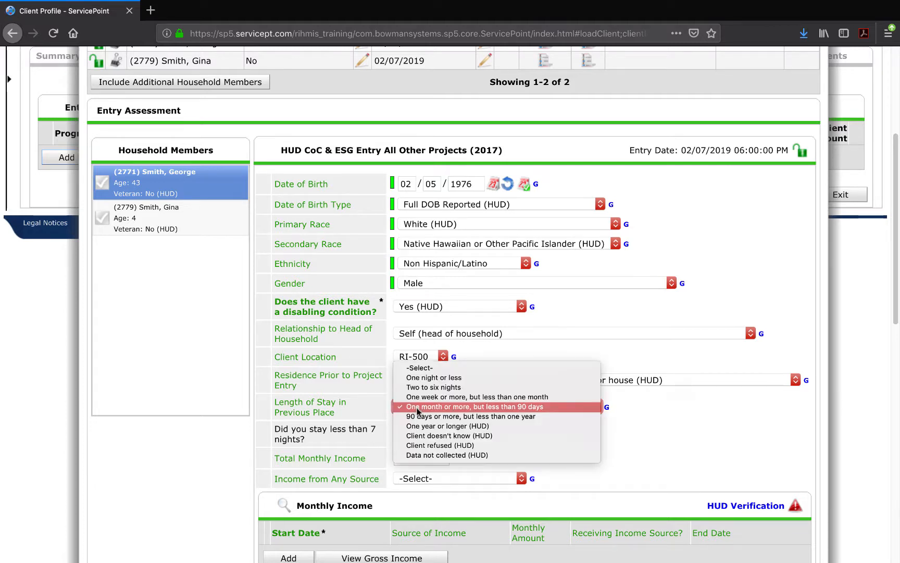
left_click(422, 389)
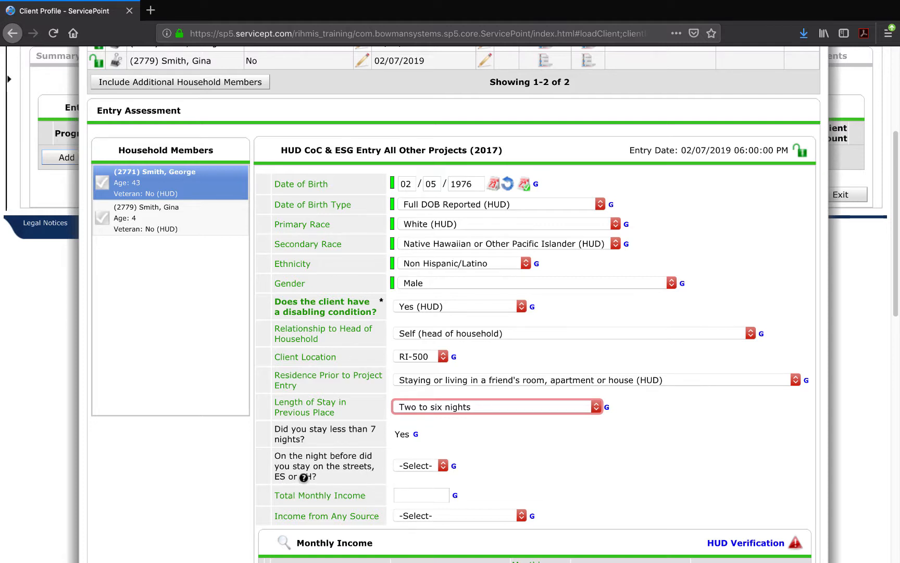
left_click(419, 467)
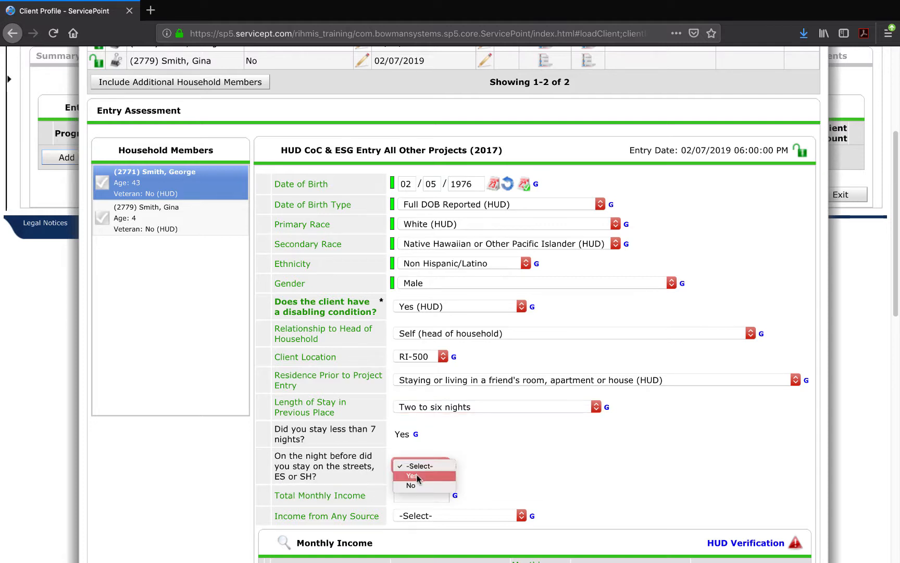
left_click(417, 476)
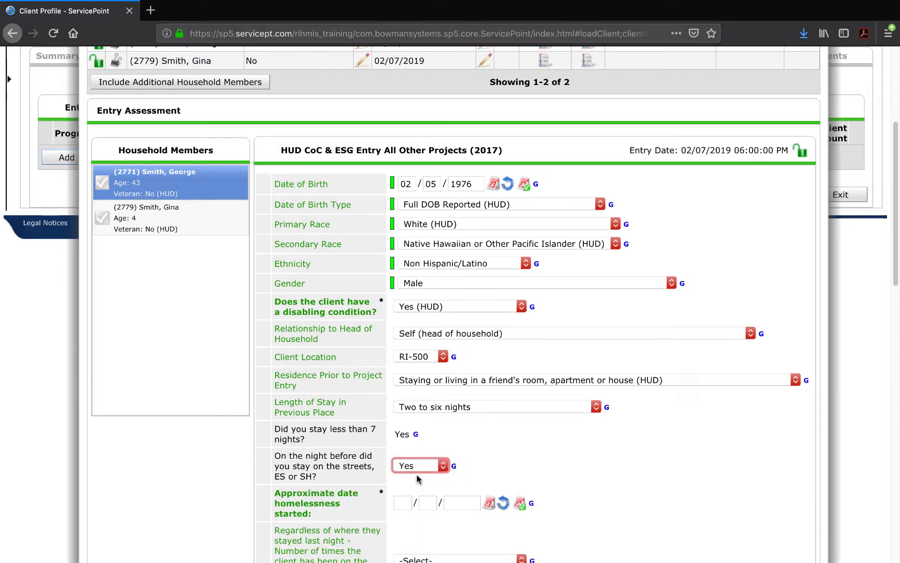
Check the entry date and set the approximate date homelessness started to 01/07/2019.
scroll(417, 476, "down", 5)
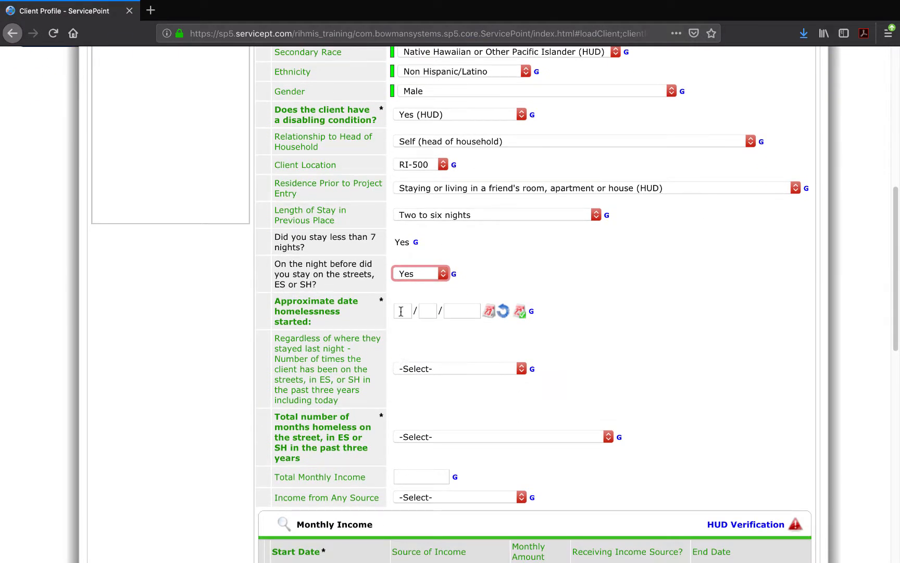
left_click(401, 311)
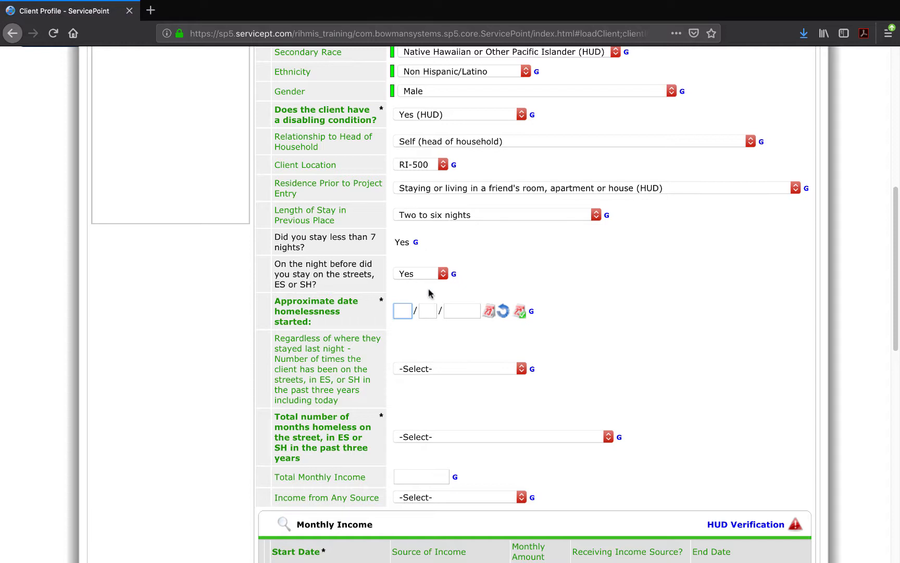
scroll(428, 293, "up", 5)
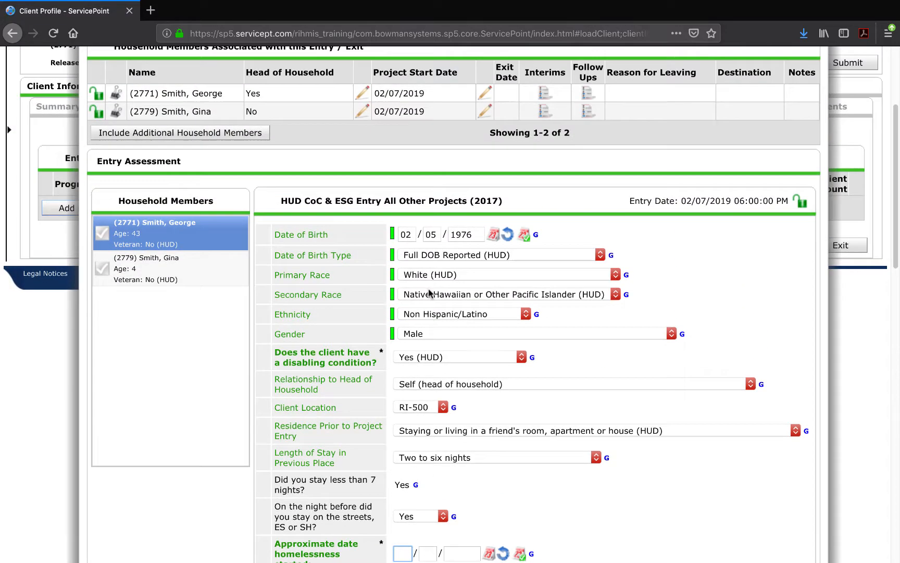
left_click_drag(681, 192, 732, 192)
scroll(691, 243, "down", 5)
left_click(403, 281)
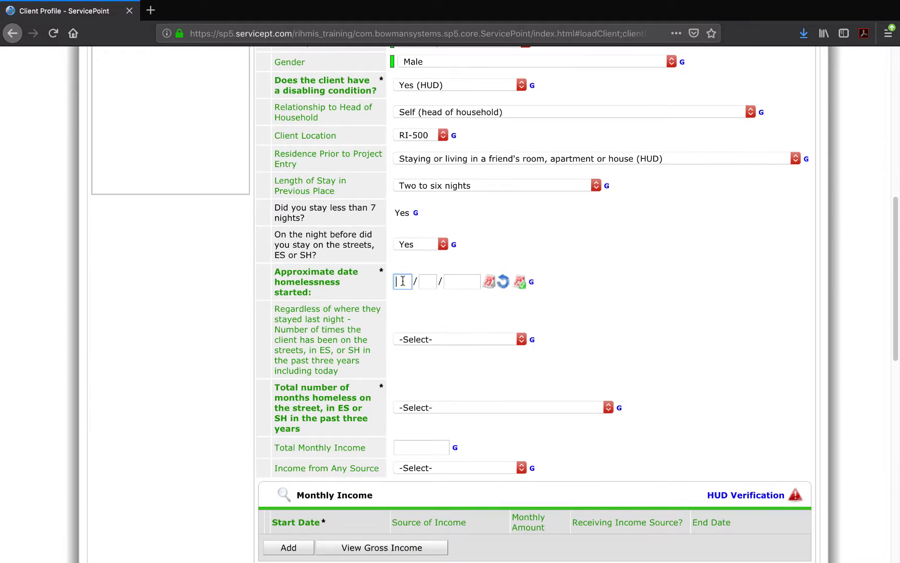
type("01/07/2019")
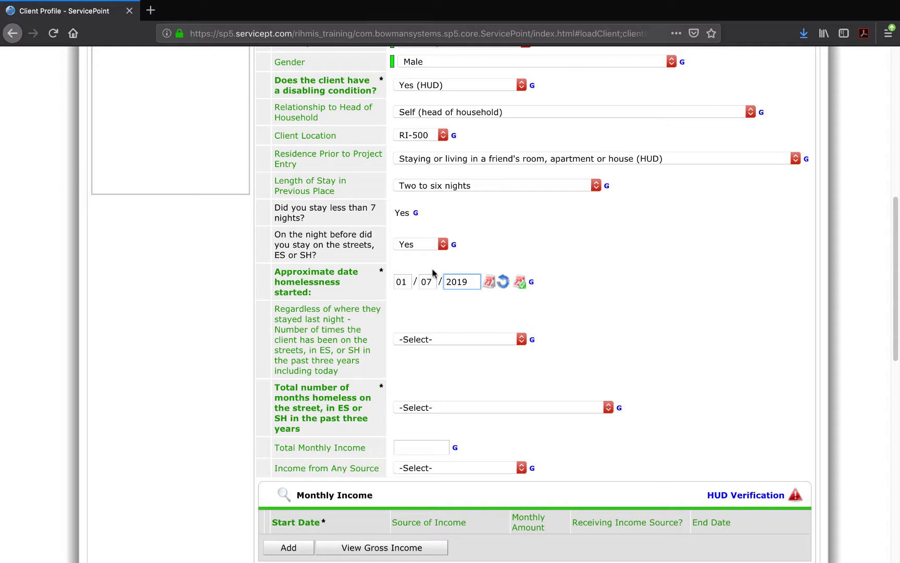
Review the entry date and temporarily shift the Entry/Exit Data window aside to view the client's Entry / Exit page behind it.
left_click(416, 313)
mouse_move(345, 373)
scroll(408, 358, "up", 5)
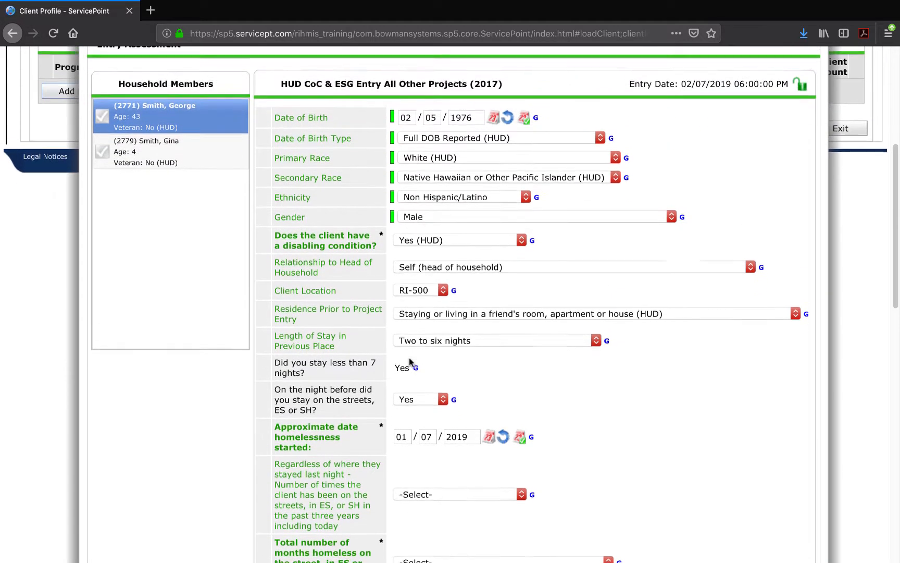
scroll(409, 361, "up", 6)
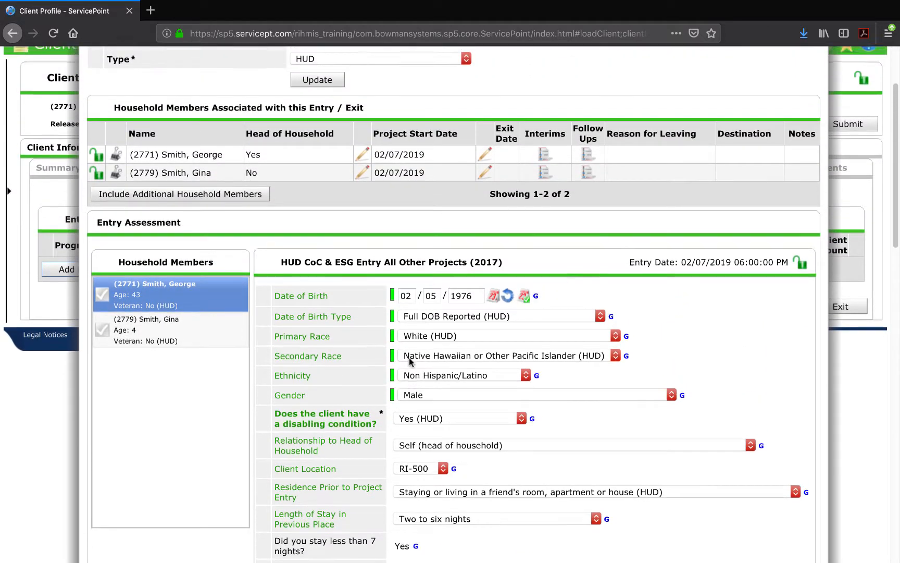
scroll(410, 361, "up", 2)
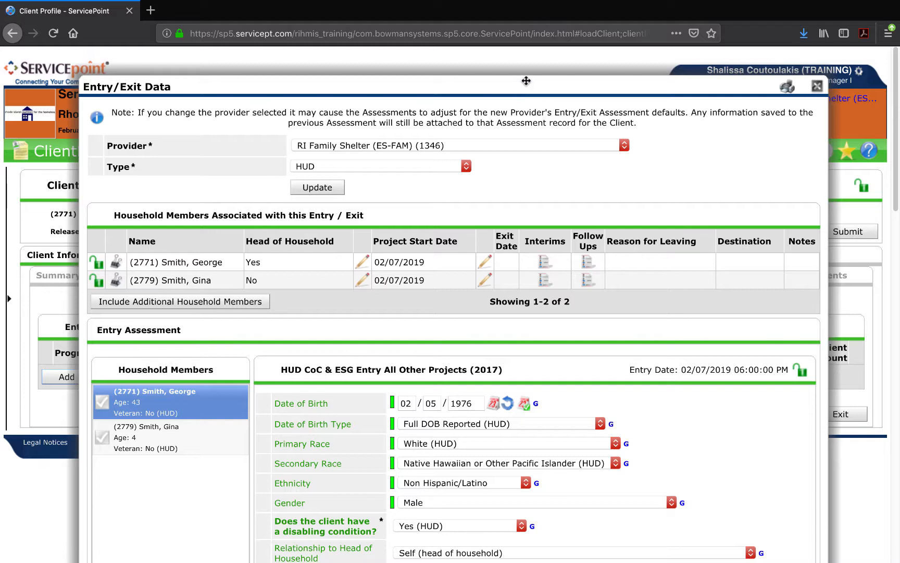
left_click_drag(519, 92, 496, 453)
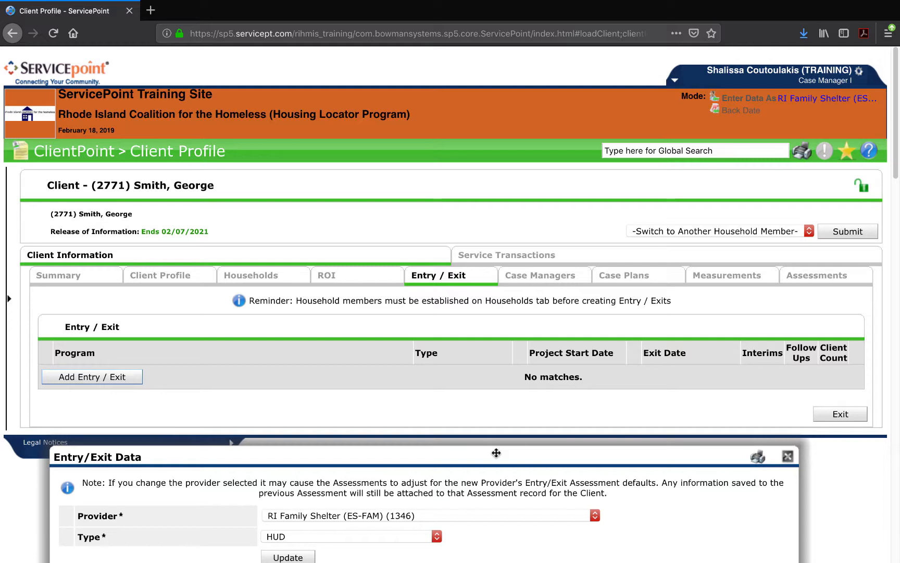
left_click_drag(496, 453, 520, 138)
Set the number of times homeless in the past three years to One time (HUD) and the total months homeless to 2.
scroll(453, 385, "down", 8)
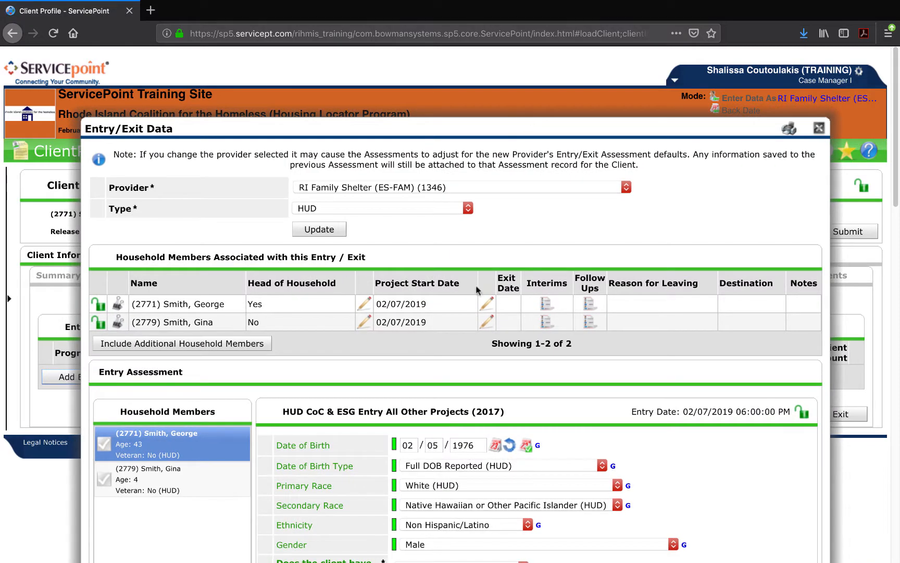
scroll(453, 386, "down", 1)
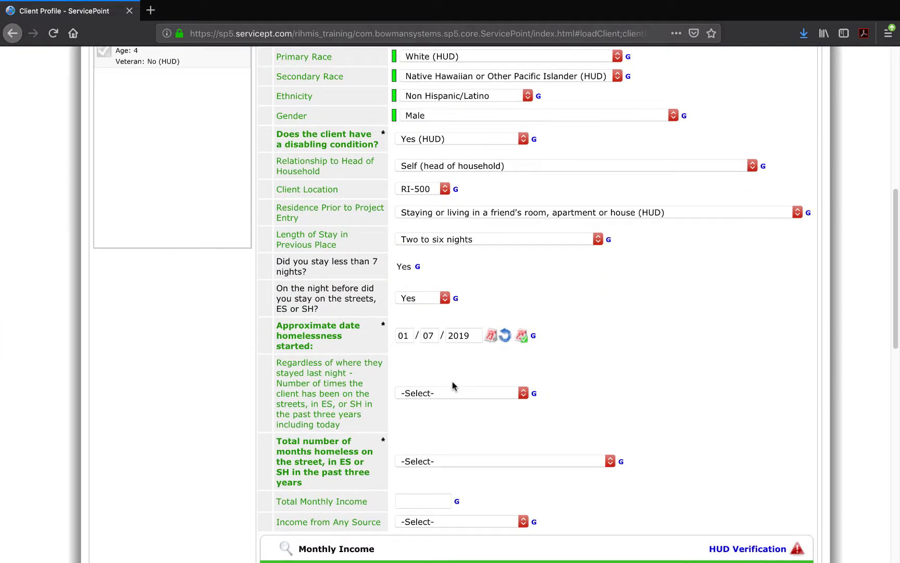
left_click(446, 395)
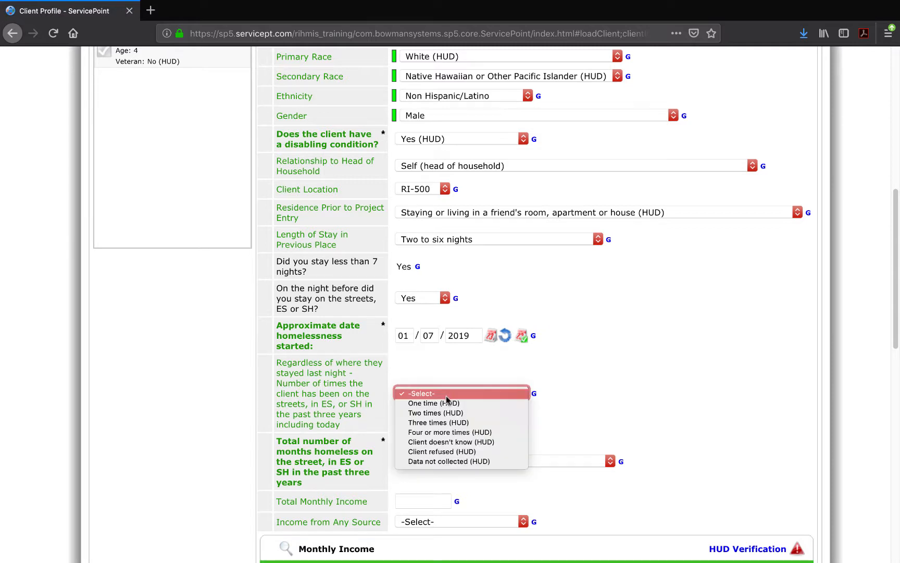
left_click(445, 403)
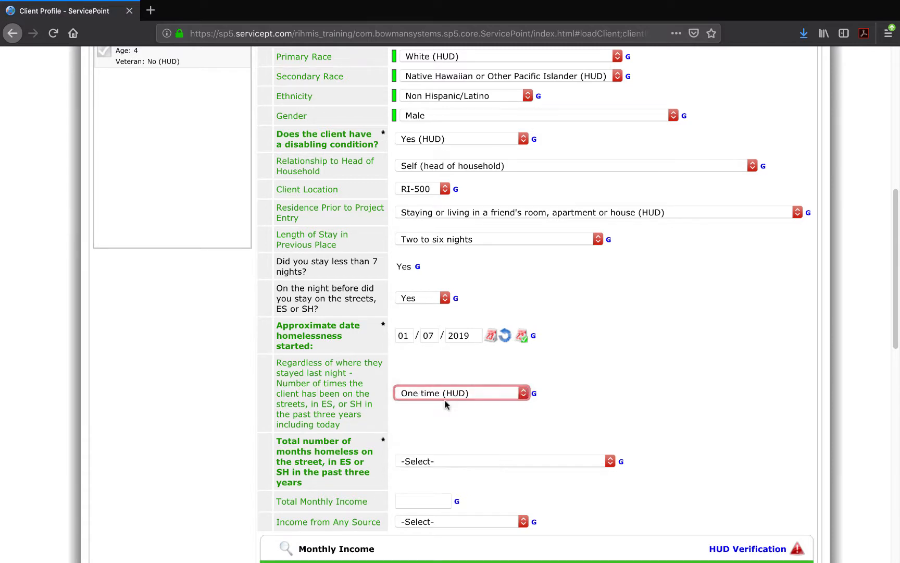
scroll(441, 406, "down", 2)
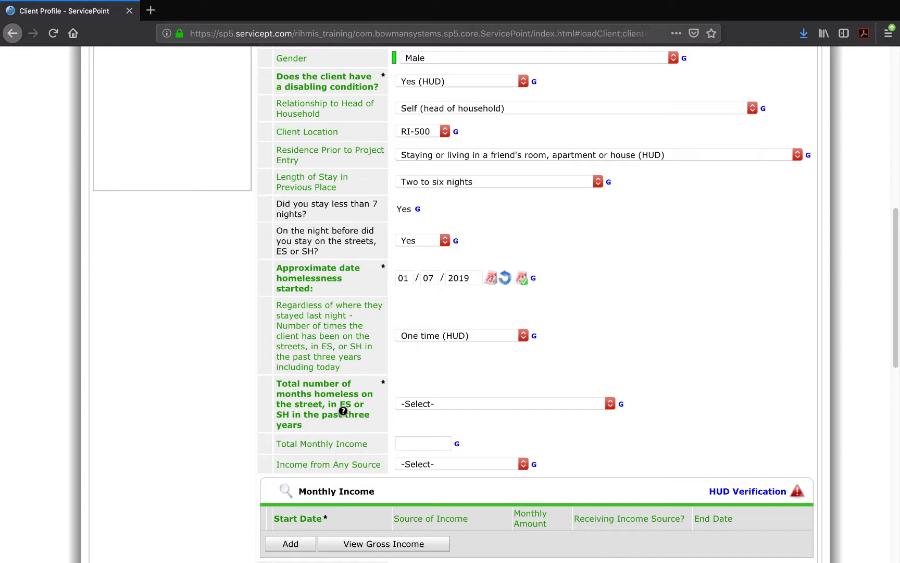
left_click(451, 405)
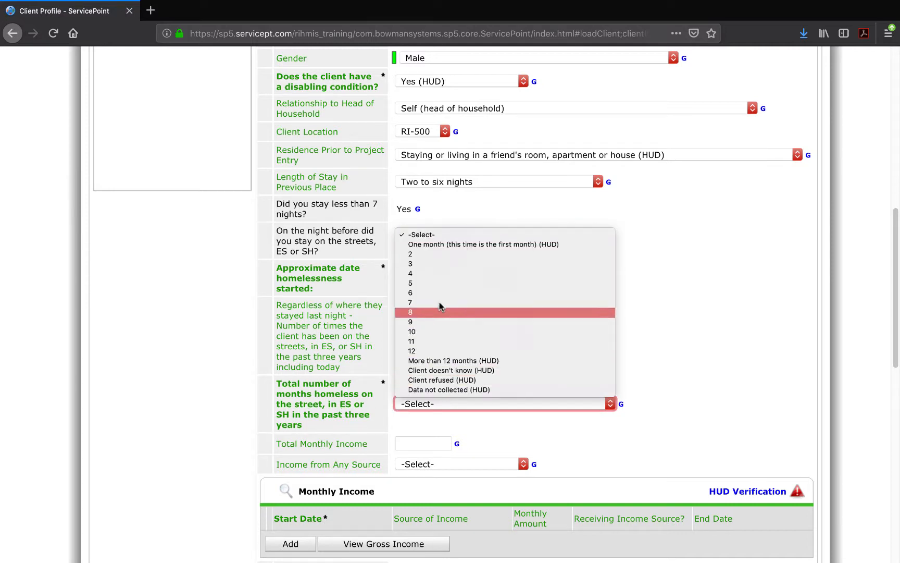
left_click(445, 254)
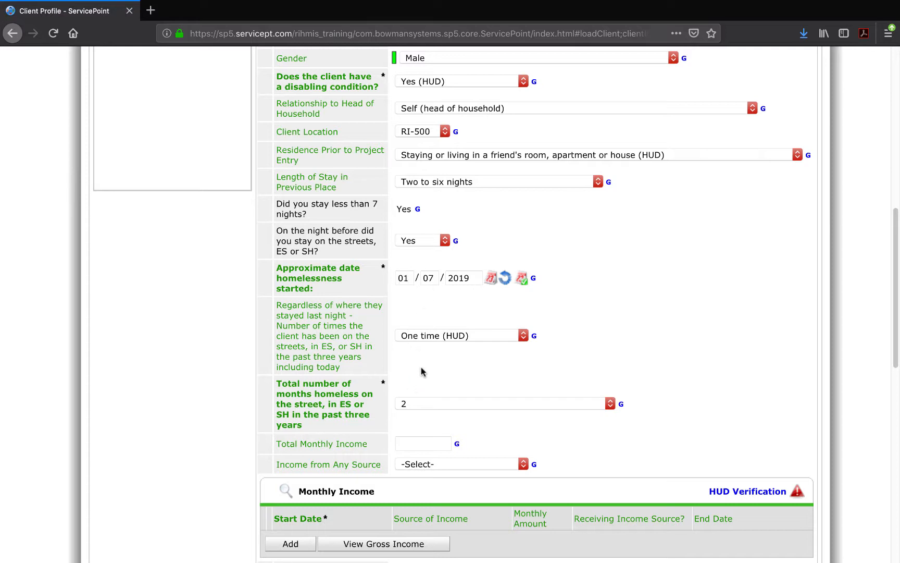
Recheck the entry date and homelessness answers, and set Length of Stay in Previous Place to One month or more, but less than 90 days.
scroll(422, 371, "up", 5)
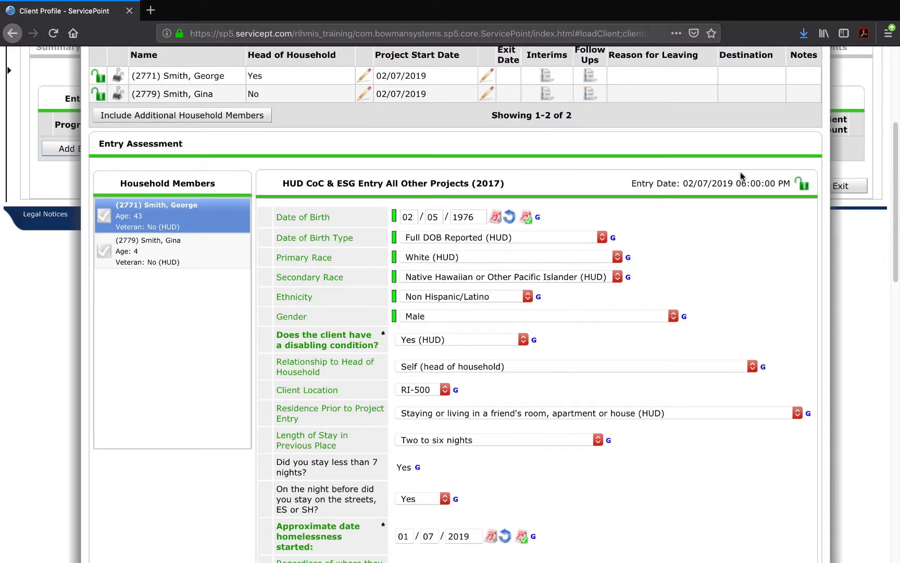
scroll(710, 180, "down", 6)
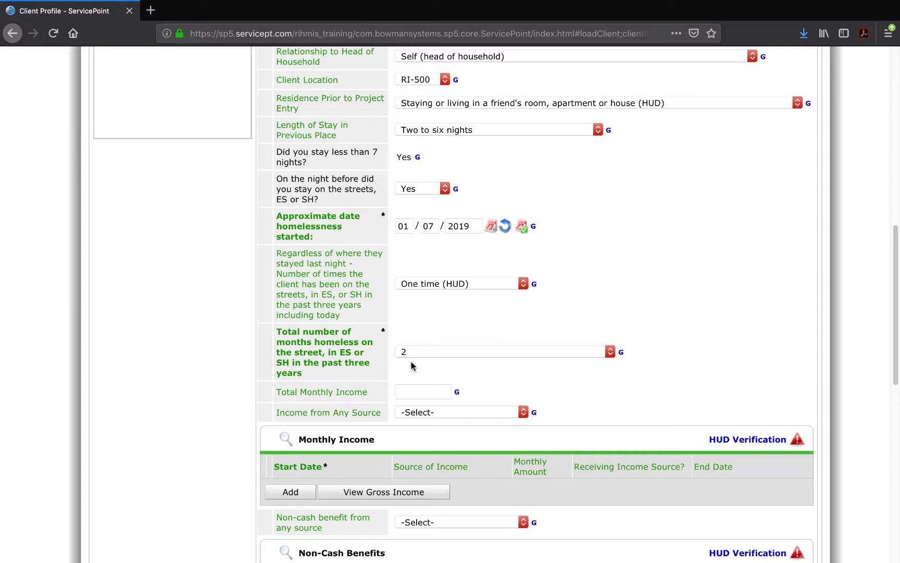
scroll(627, 141, "up", 1)
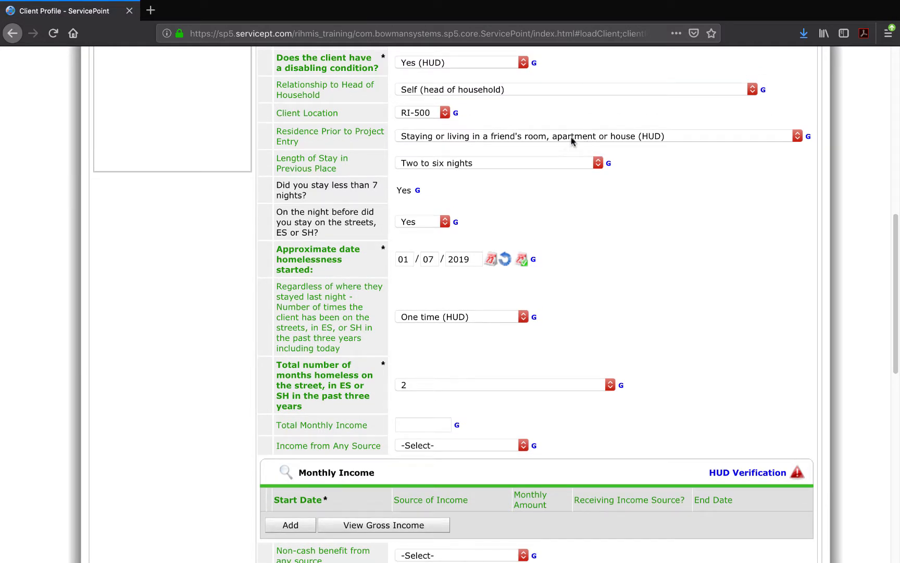
left_click(554, 164)
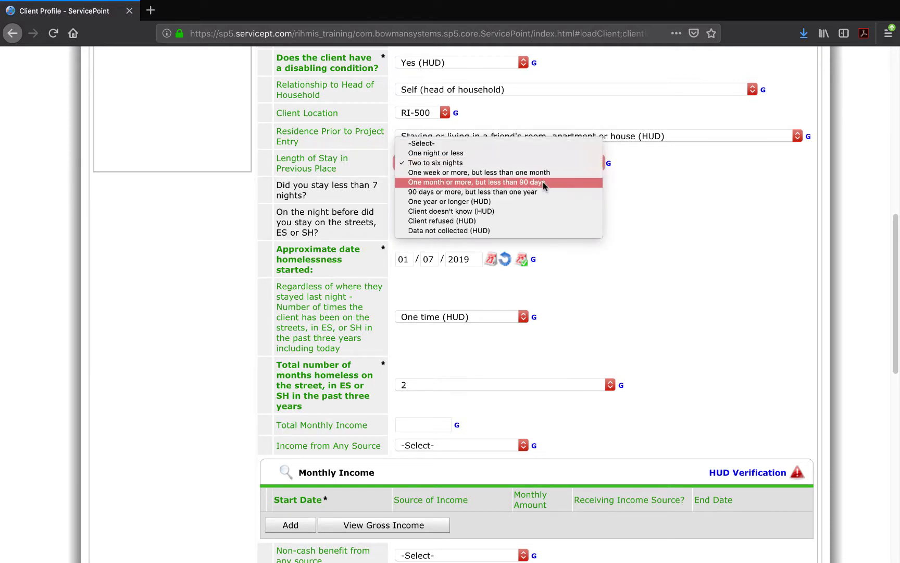
left_click(543, 183)
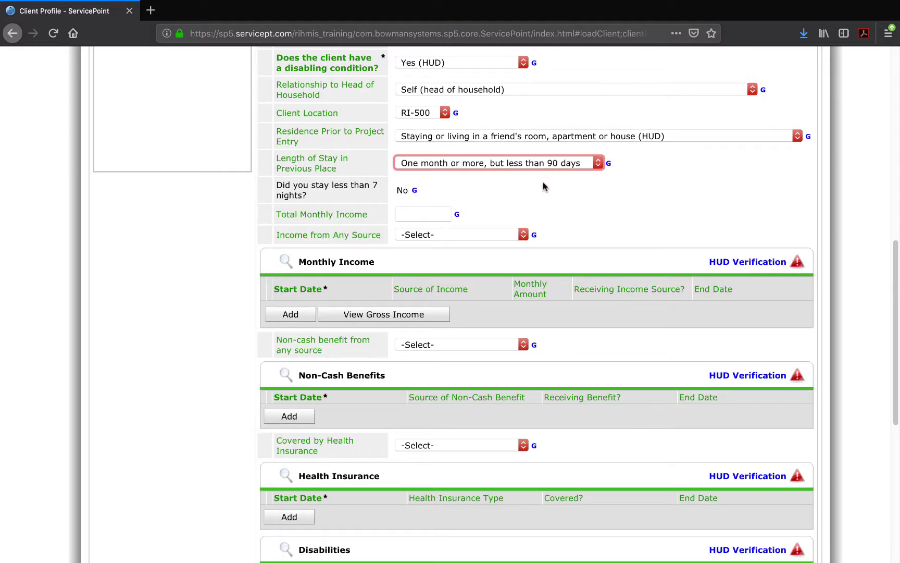
Enter 755 as the Total Monthly Income and set Income from Any Source to Yes (HUD).
scroll(543, 186, "up", 2)
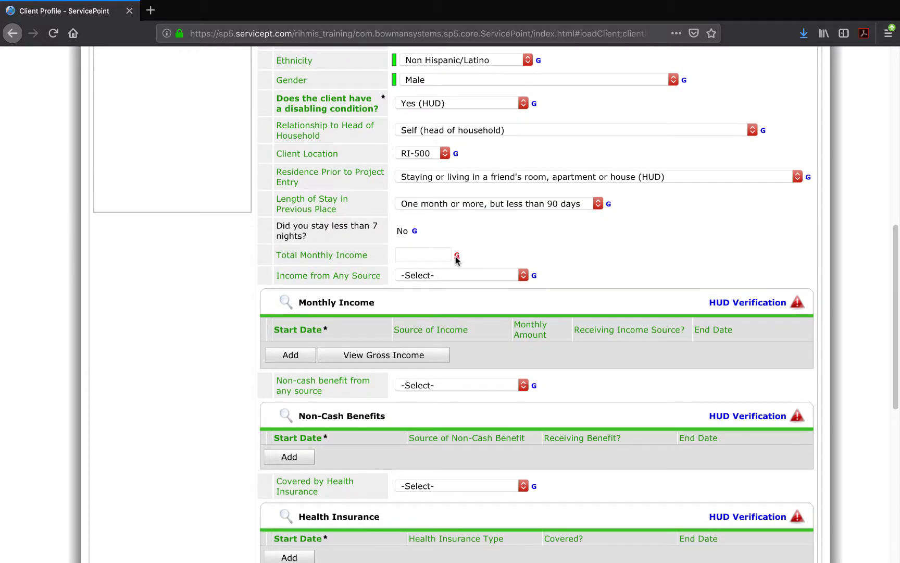
left_click(437, 256)
type("755.00")
key("BackSpace")
key("BackSpace")
left_click(421, 275)
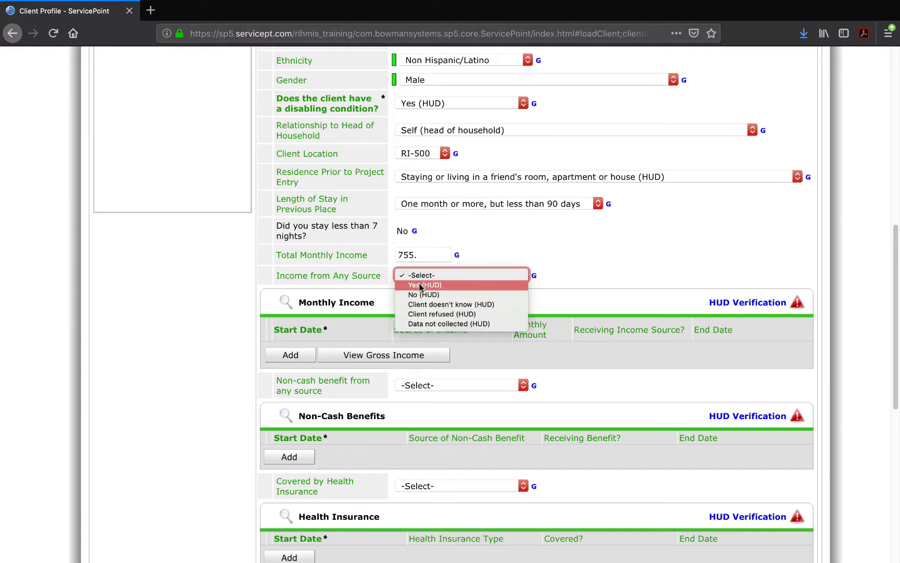
left_click(422, 285)
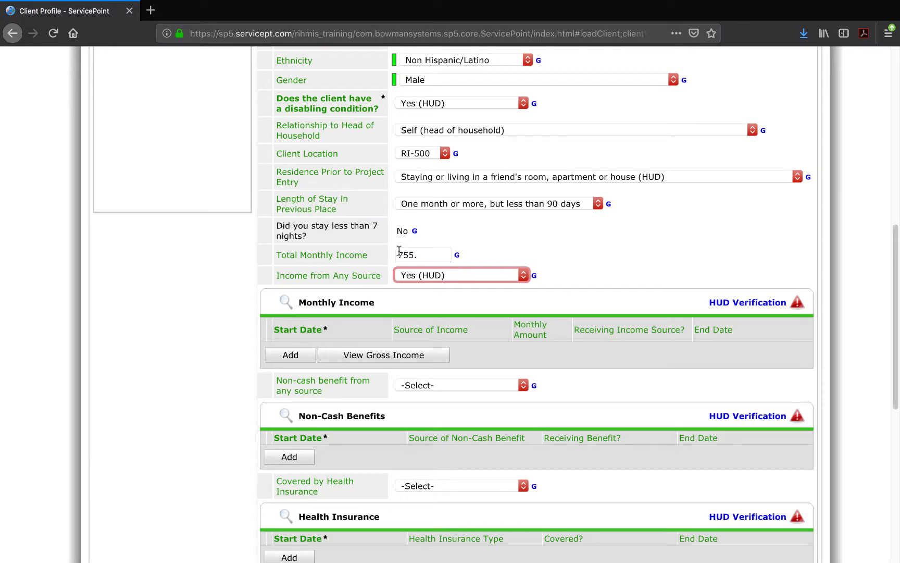
Change Total Monthly Income to 0 and Income from Any Source to No (HUD).
left_click_drag(421, 254, 396, 254)
left_click(410, 275)
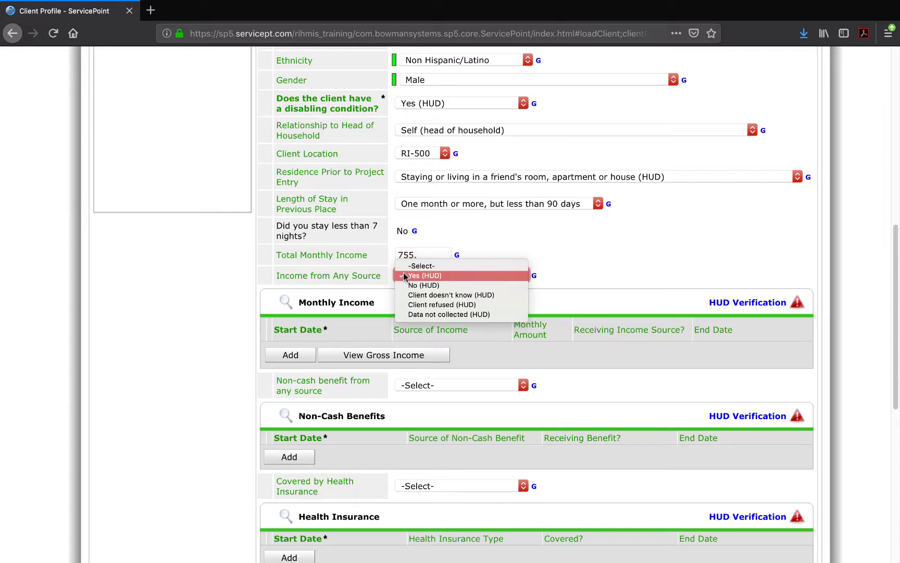
left_click(412, 269)
left_click(421, 250)
left_click_drag(421, 250, 374, 243)
type("0")
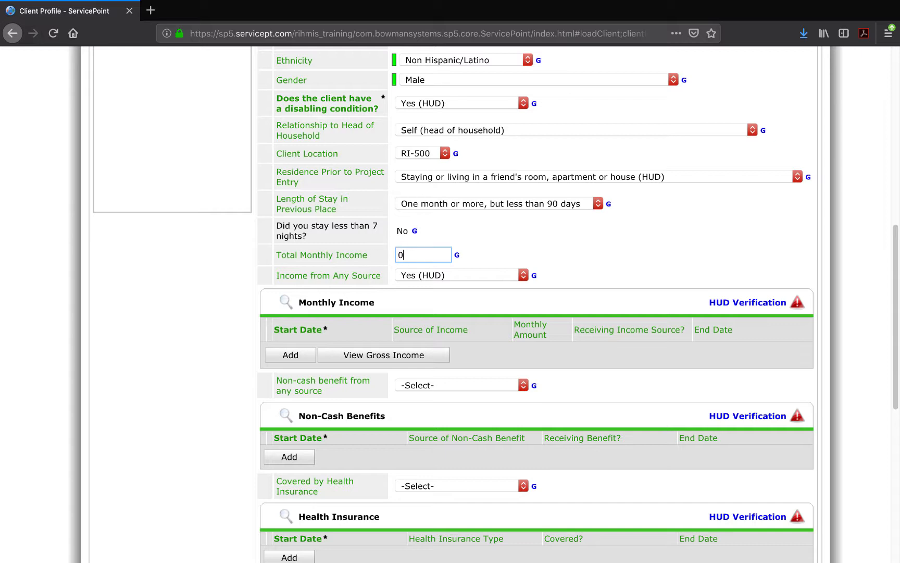
left_click(415, 275)
left_click(413, 285)
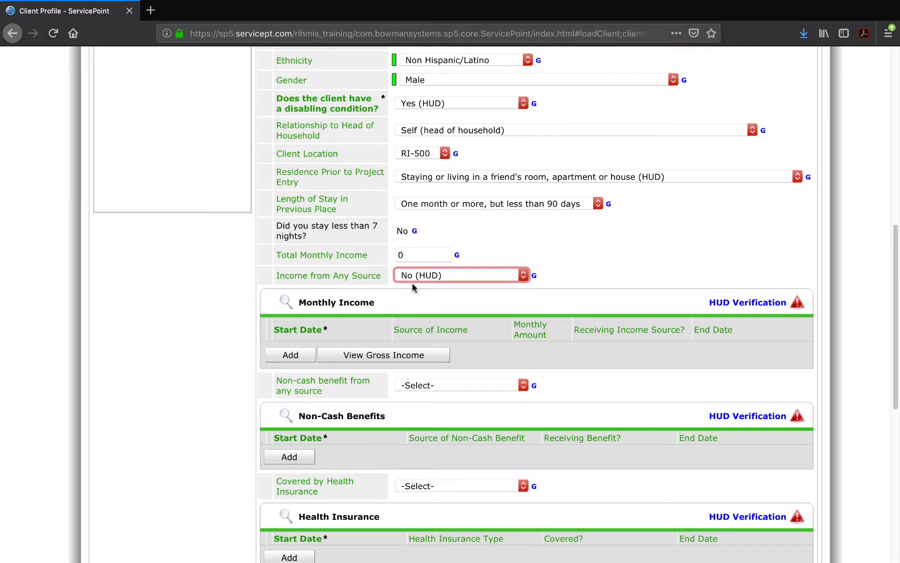
Set Income from Any Source to Yes (HUD) and Total Monthly Income to 755.00.
left_click(415, 276)
left_click(422, 265)
double_click(425, 255)
type("755")
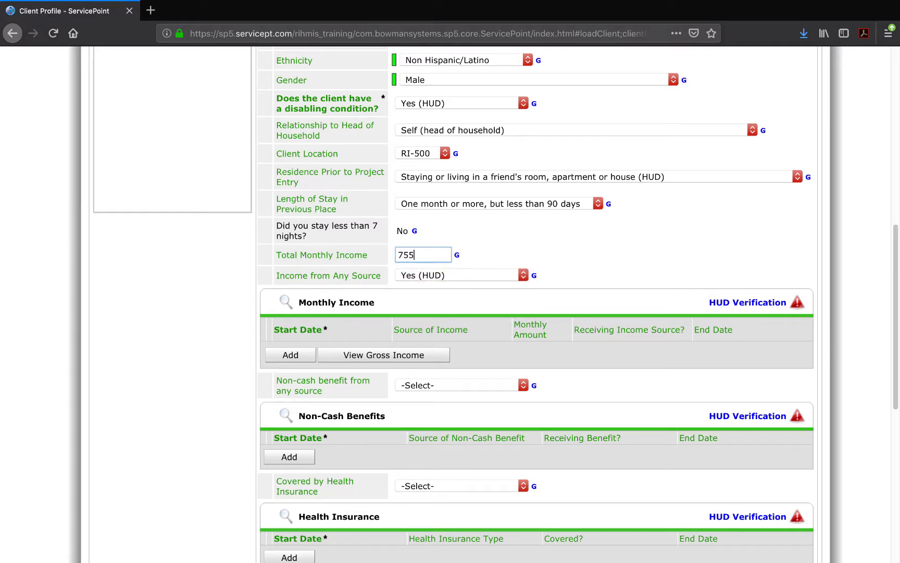
type(".00")
left_click(629, 236)
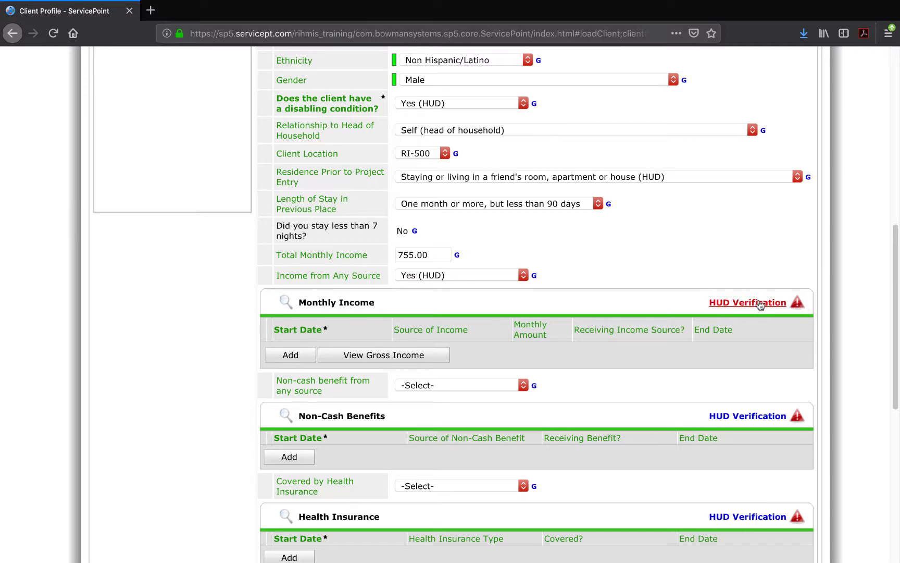
Open the HUD Verification for Monthly Income, review the income sources and mark every source as No.
left_click(731, 307)
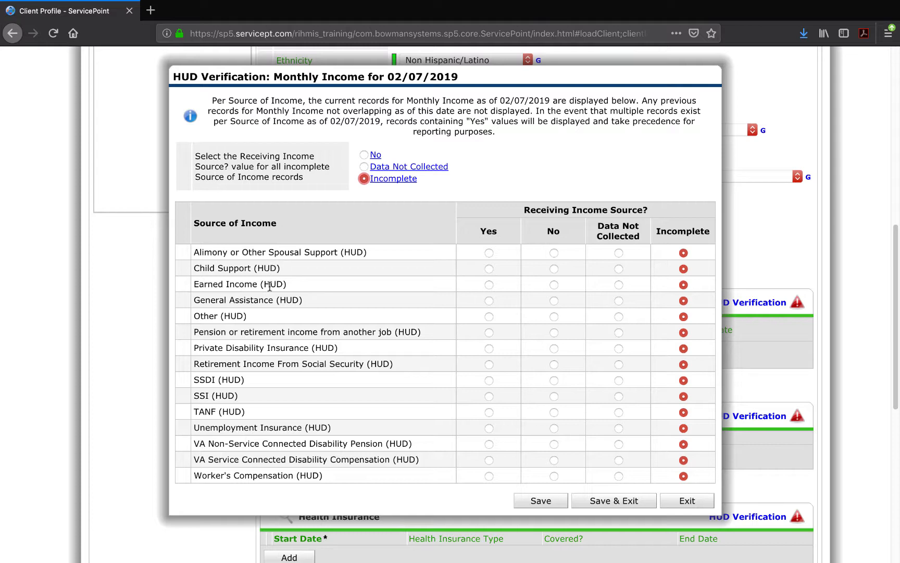
left_click_drag(257, 284, 206, 283)
left_click(206, 284)
left_click_drag(277, 301, 199, 301)
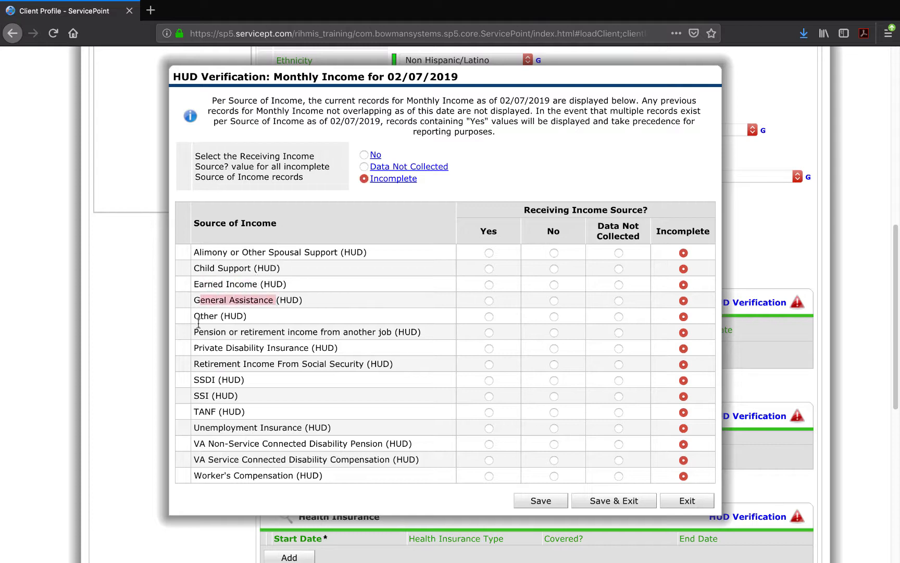
left_click(202, 344)
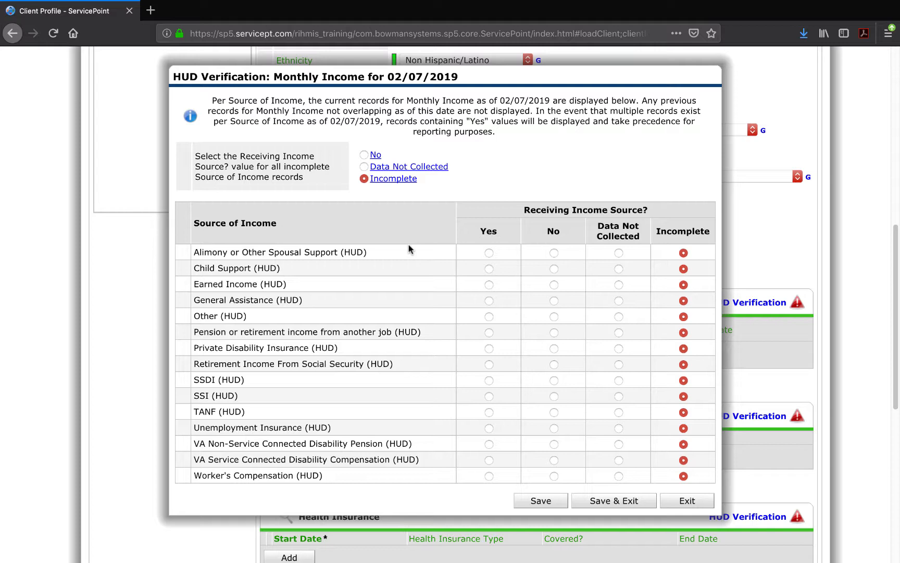
left_click(554, 252)
left_click(554, 268)
left_click(555, 284)
left_click(554, 301)
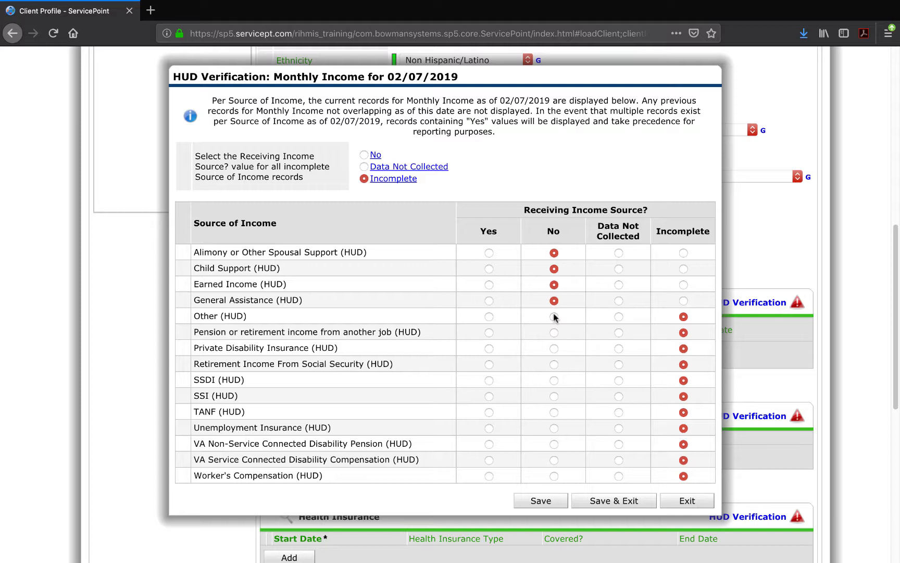
left_click(364, 155)
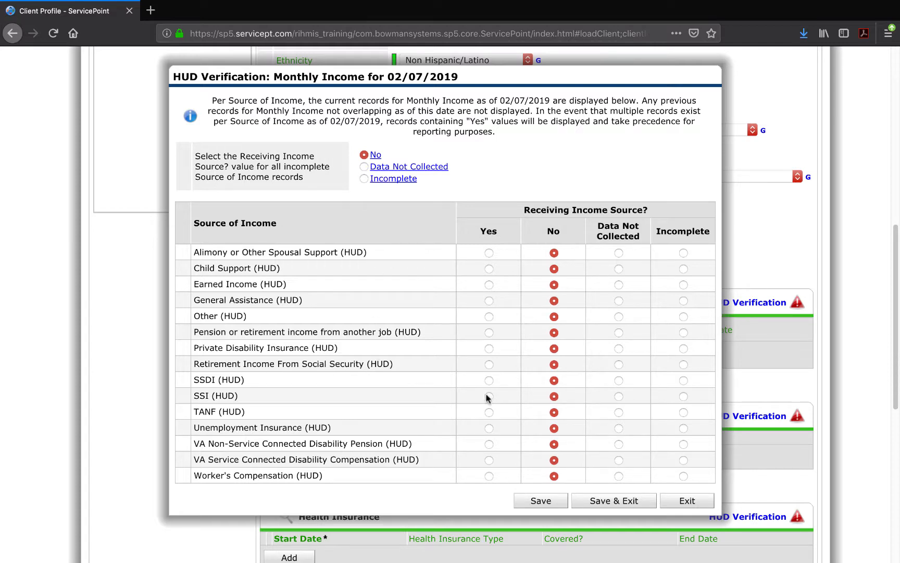
Mark SSI (HUD) as a received income source and save its record with a monthly amount of 755.00.
left_click_drag(193, 395, 229, 395)
left_click(489, 397)
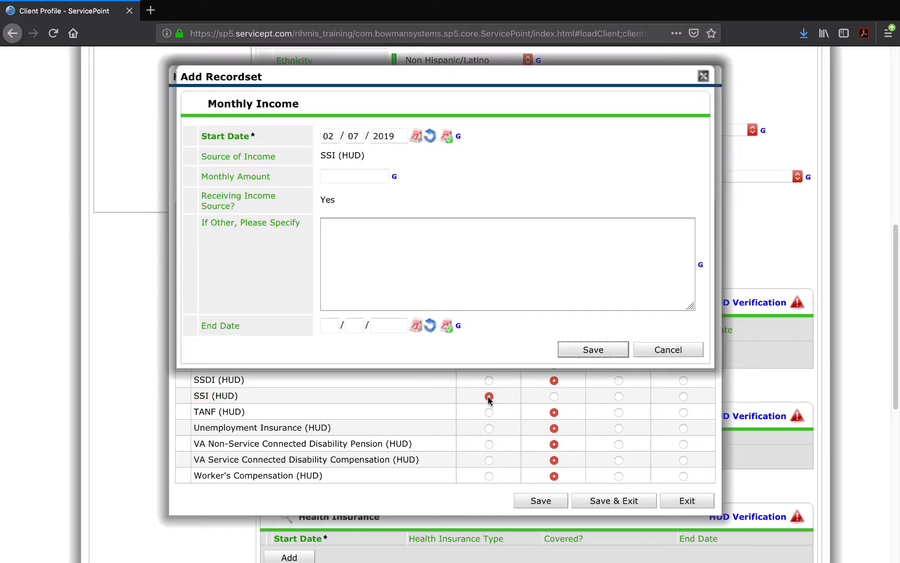
left_click(351, 176)
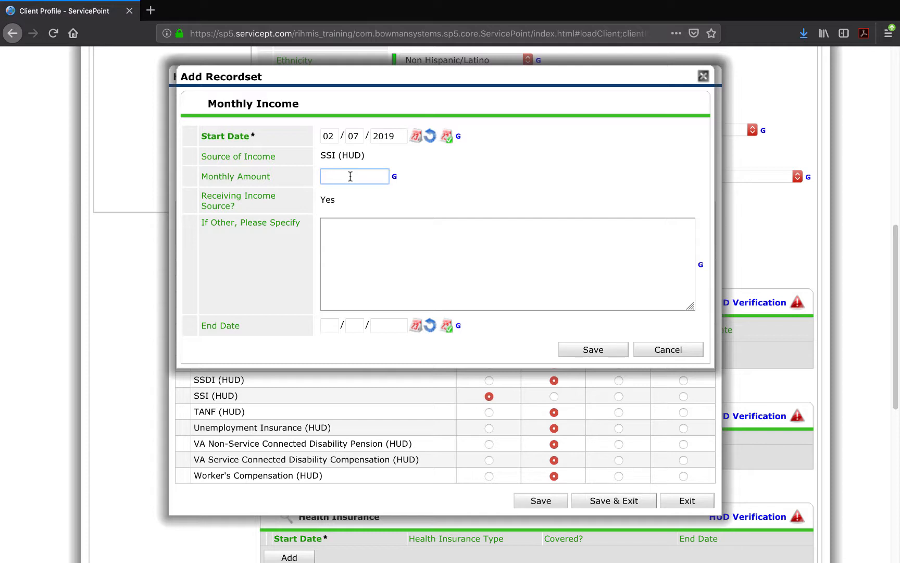
type("755.00")
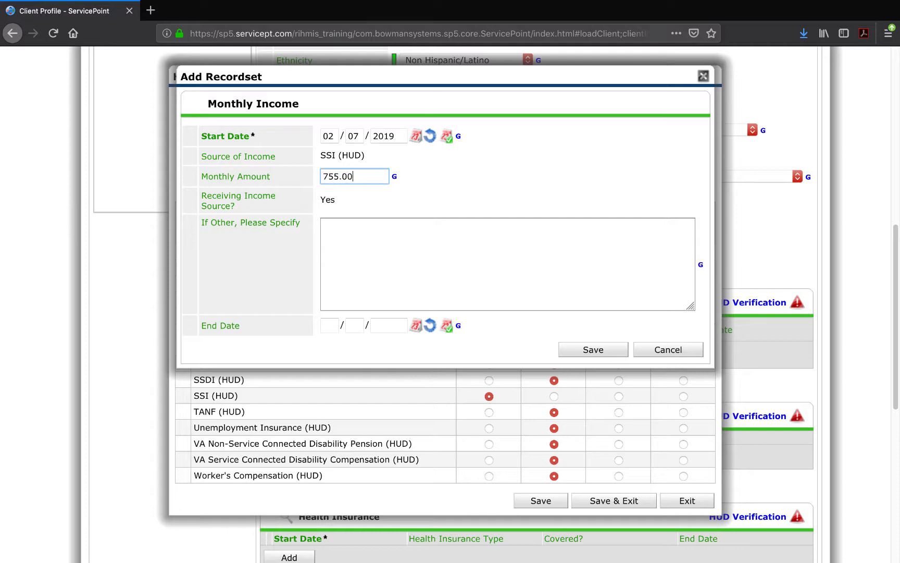
left_click(332, 223)
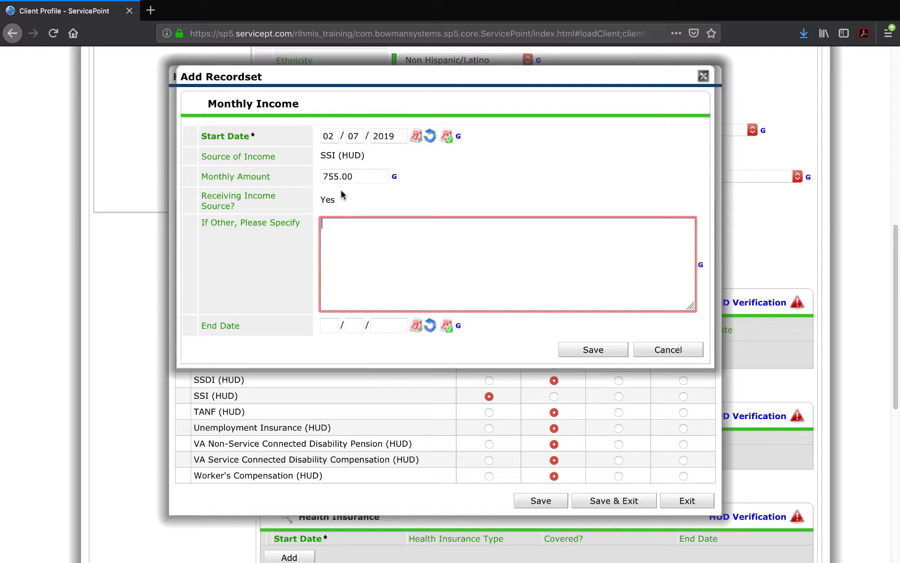
left_click(336, 152)
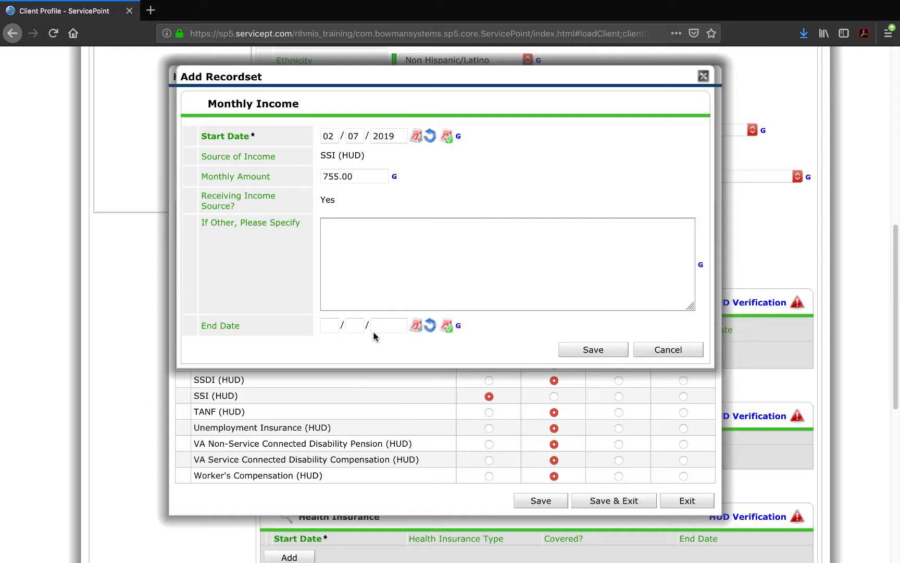
left_click(571, 348)
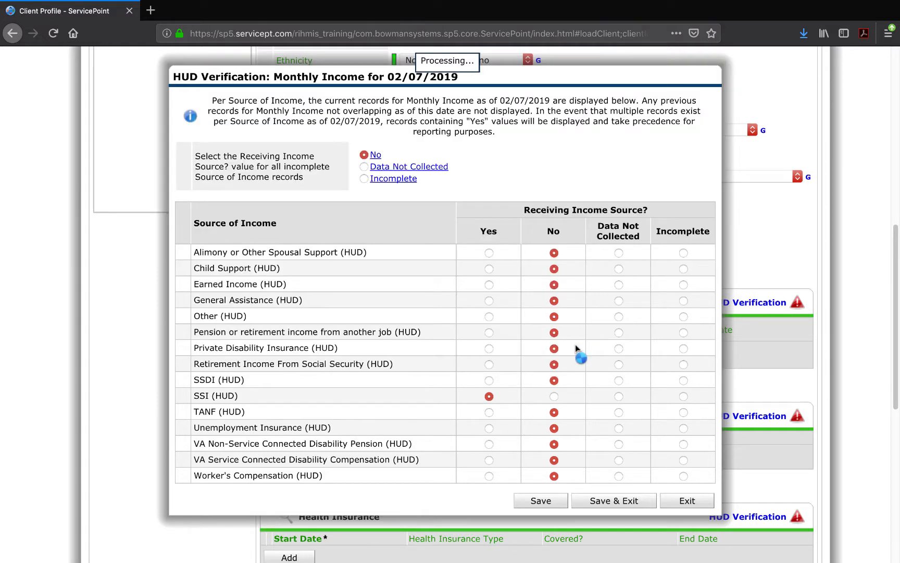
Save the completed HUD Verification for Monthly Income and exit it.
scroll(575, 348, "down", 3)
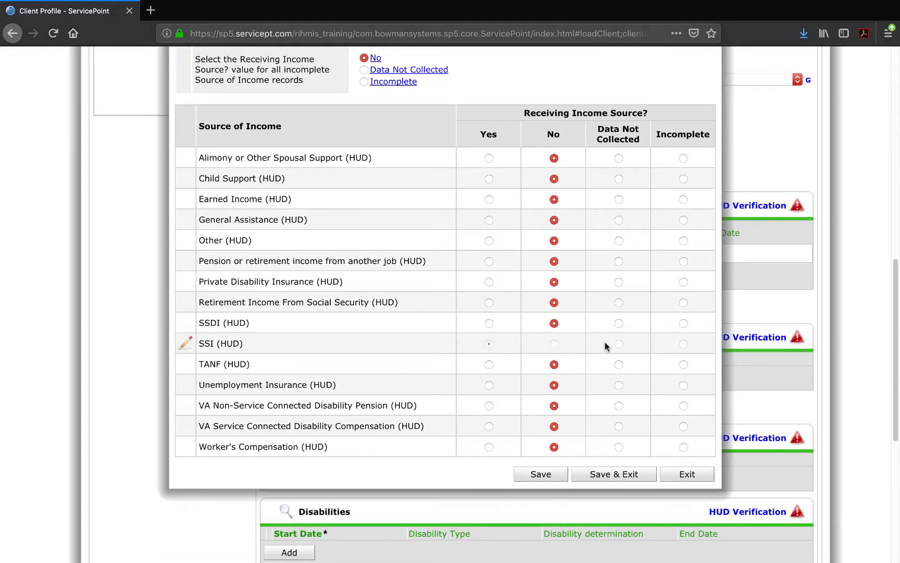
scroll(669, 341, "up", 1)
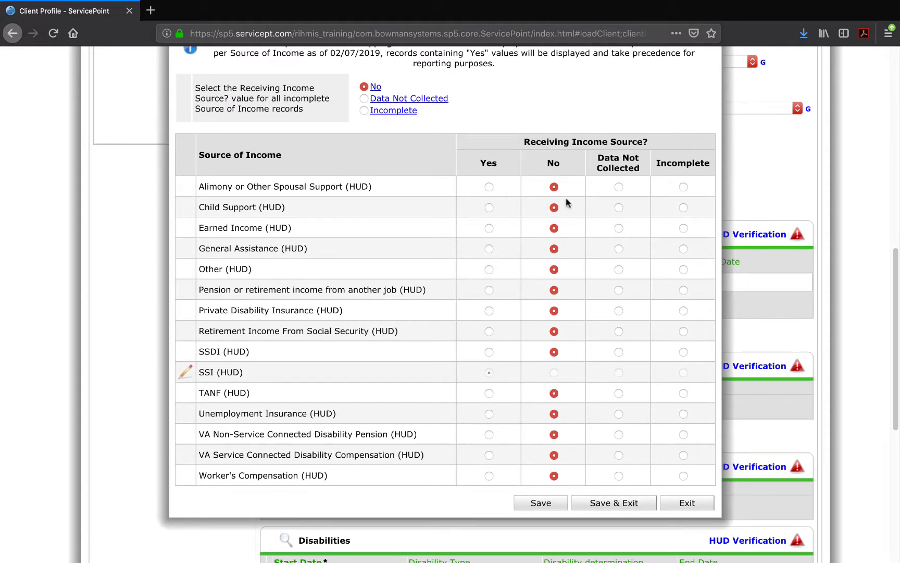
left_click(583, 506)
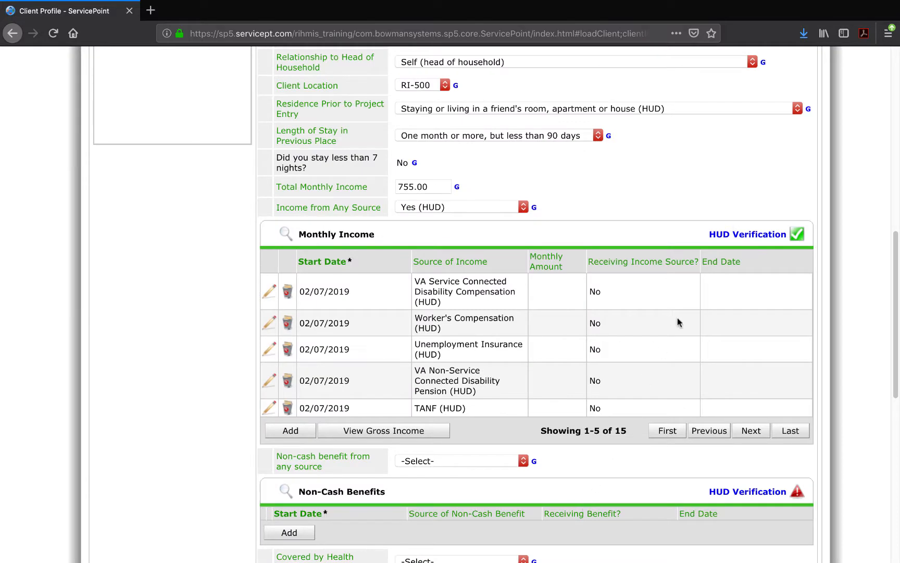
View the gross income totals for Monthly Income, compare them with the Total Monthly Income field, and close the totals.
scroll(678, 319, "up", 1)
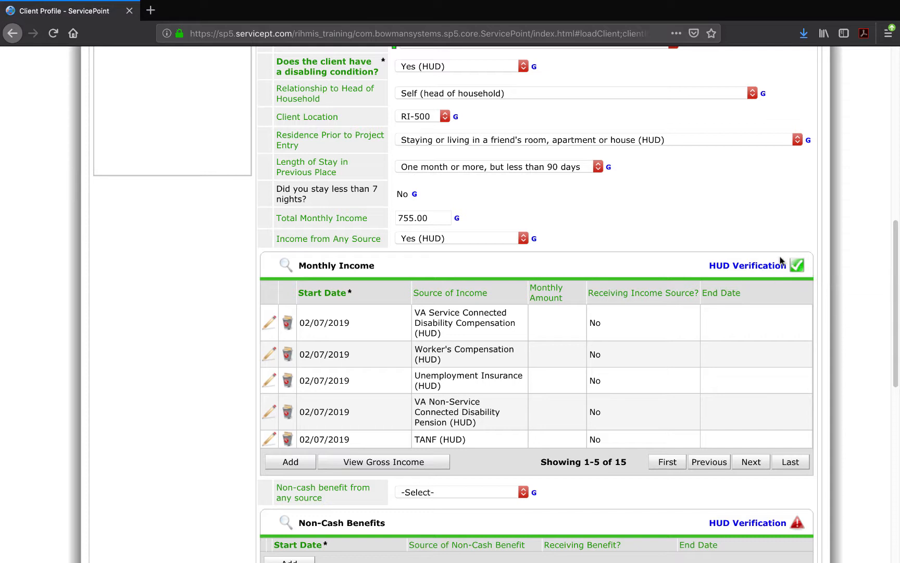
left_click_drag(431, 217, 392, 218)
left_click(390, 218)
left_click(359, 461)
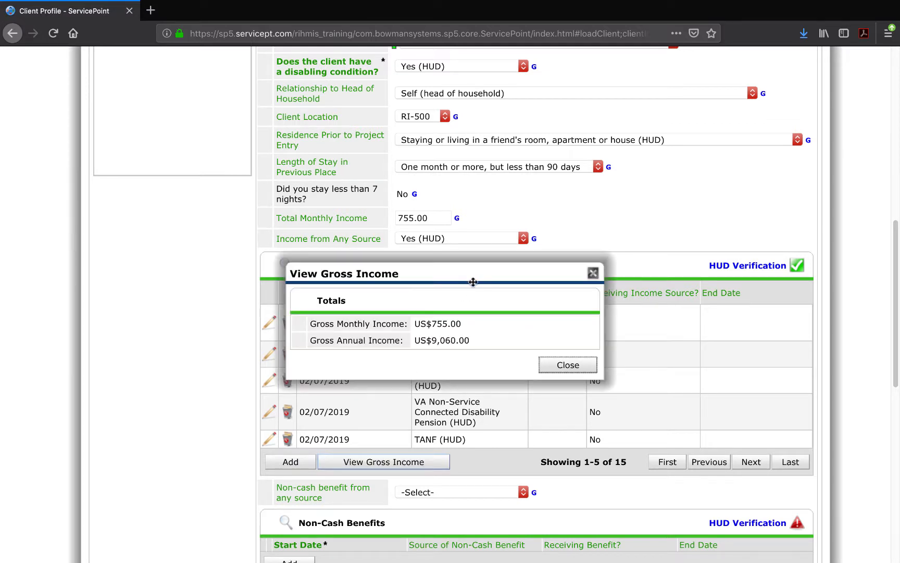
left_click_drag(462, 323, 412, 323)
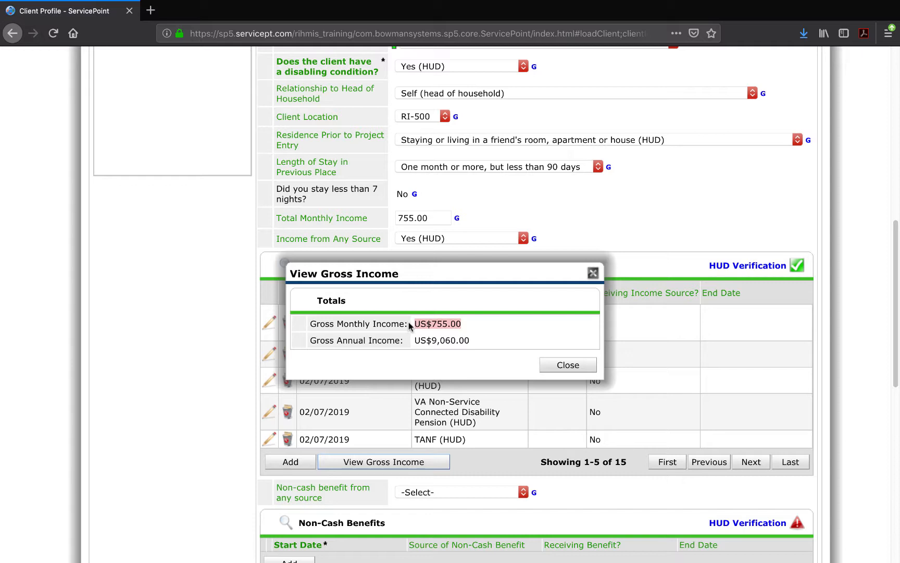
left_click(423, 323)
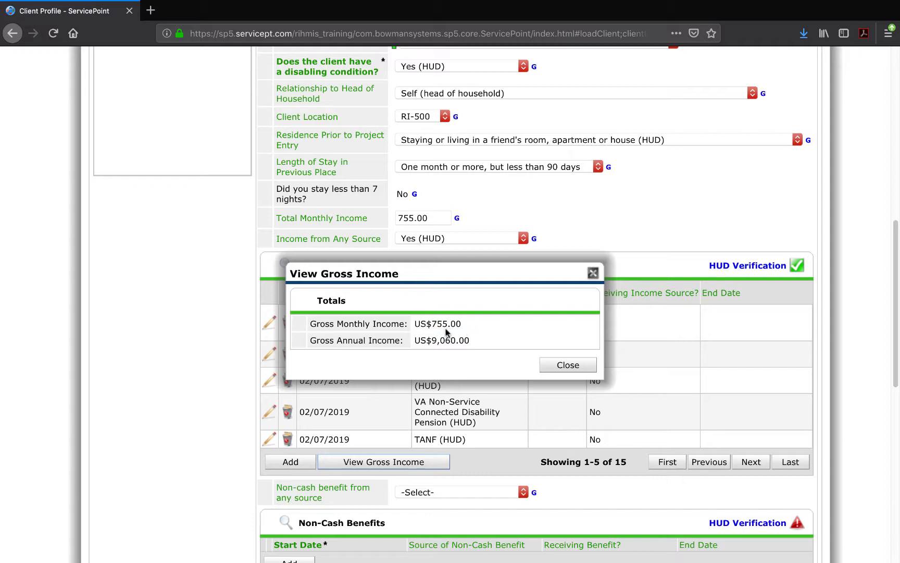
left_click(554, 367)
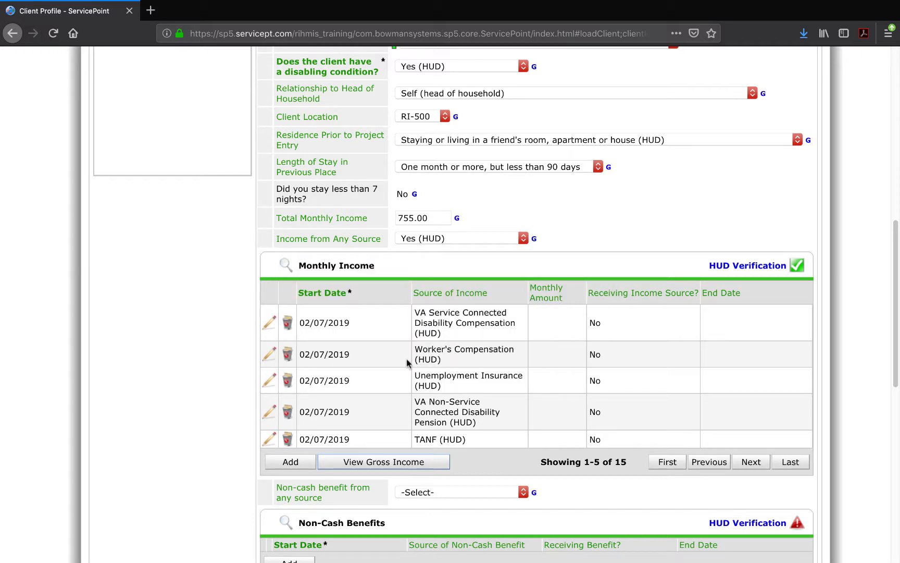
Show all Monthly Income records and try sorting them by the various columns, finishing with Source of Income.
left_click(282, 265)
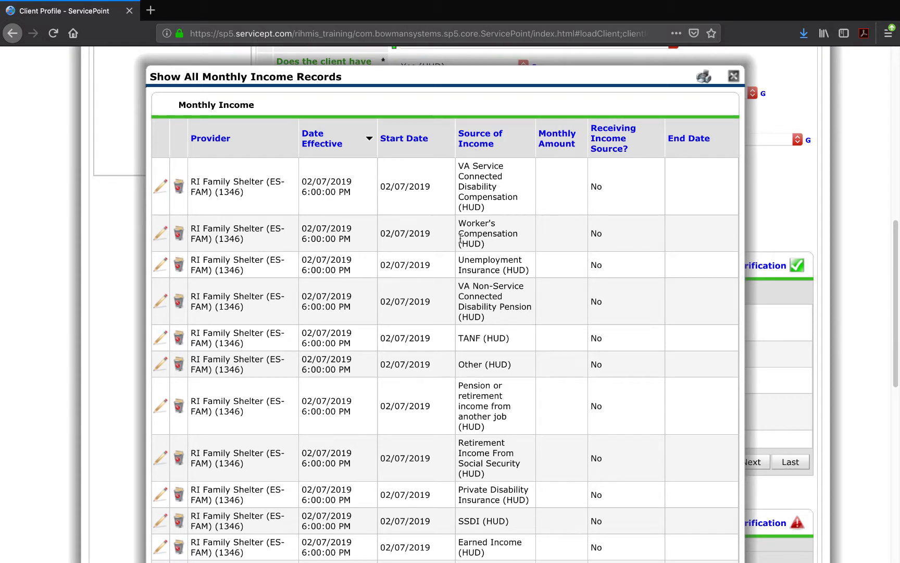
left_click(472, 141)
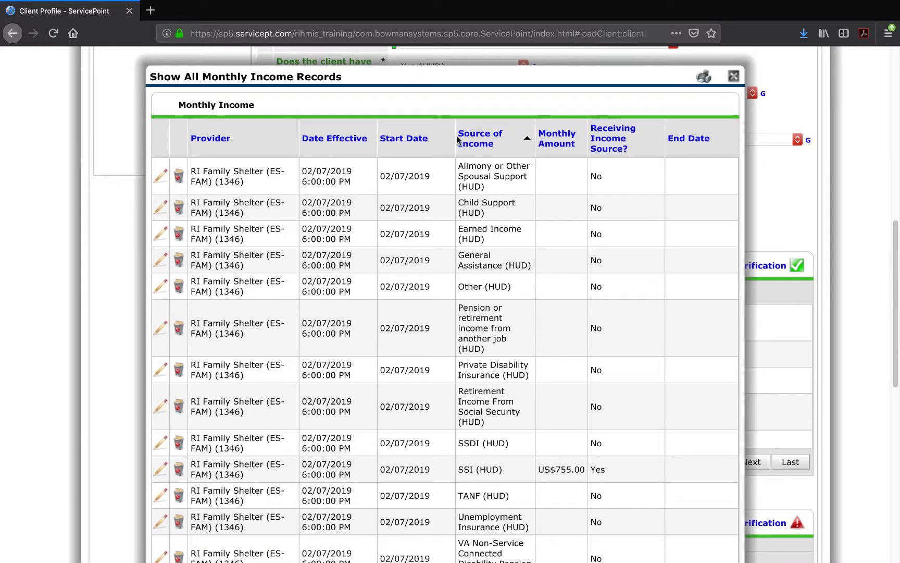
left_click(215, 139)
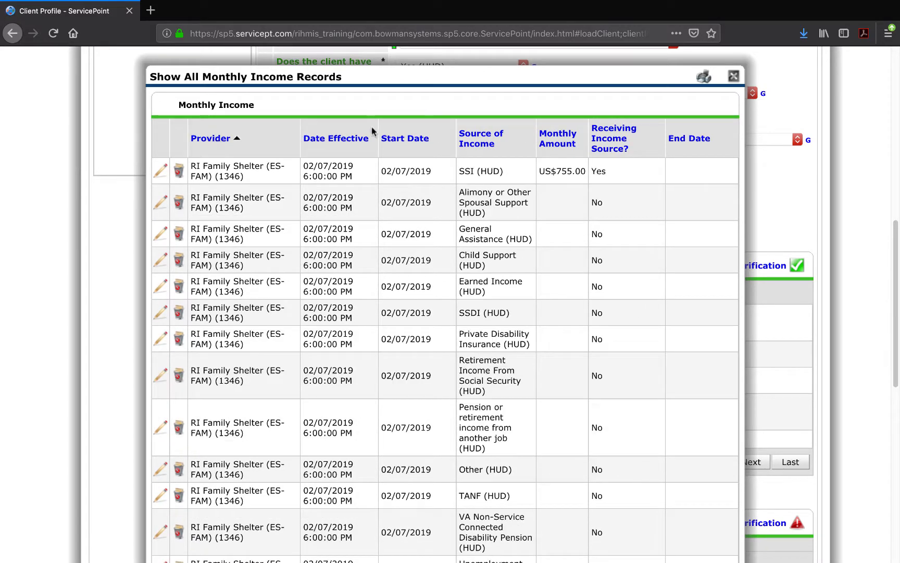
left_click(342, 138)
left_click(402, 141)
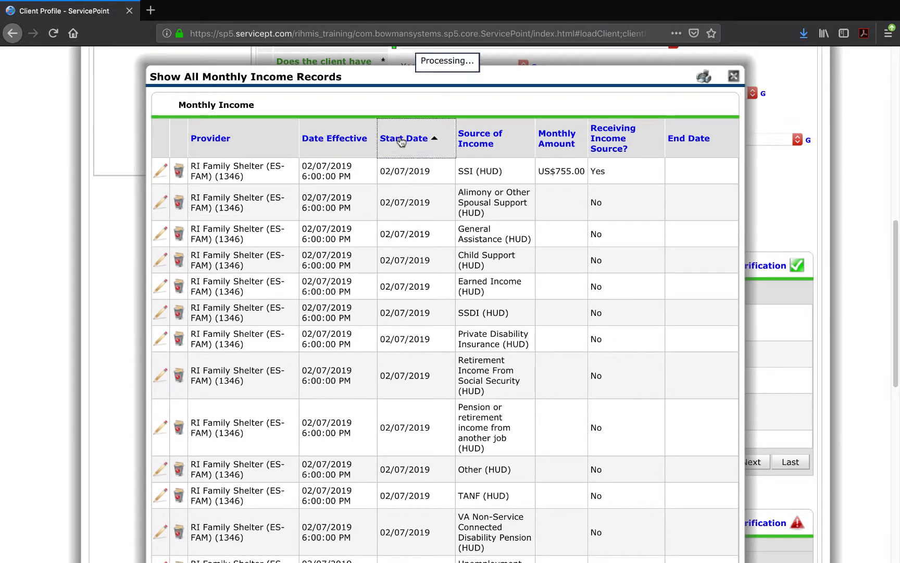
left_click(477, 138)
left_click(568, 134)
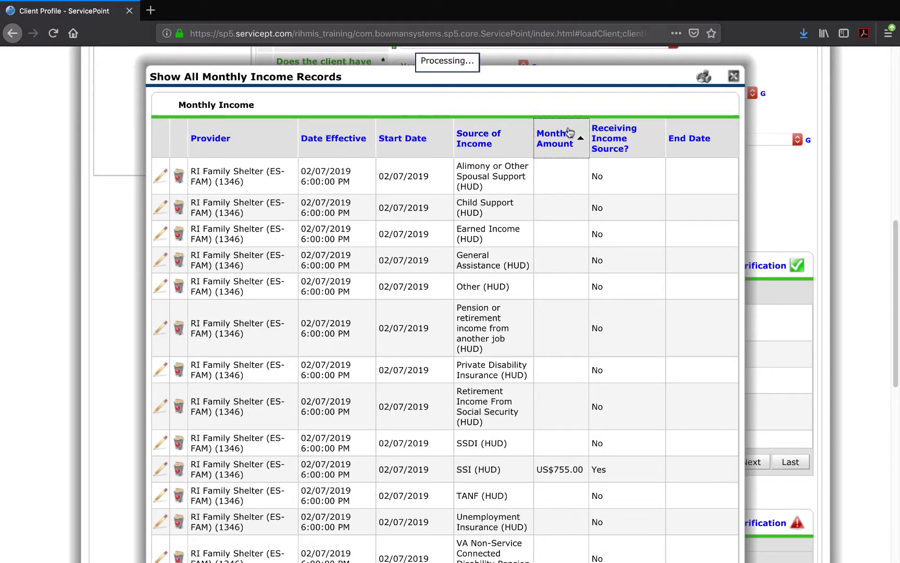
left_click(607, 136)
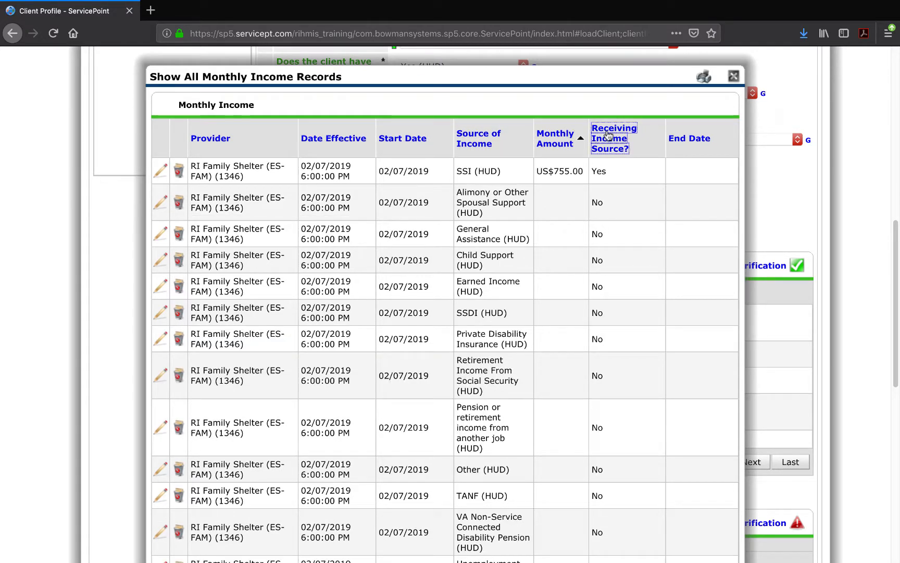
left_click(679, 135)
left_click(493, 137)
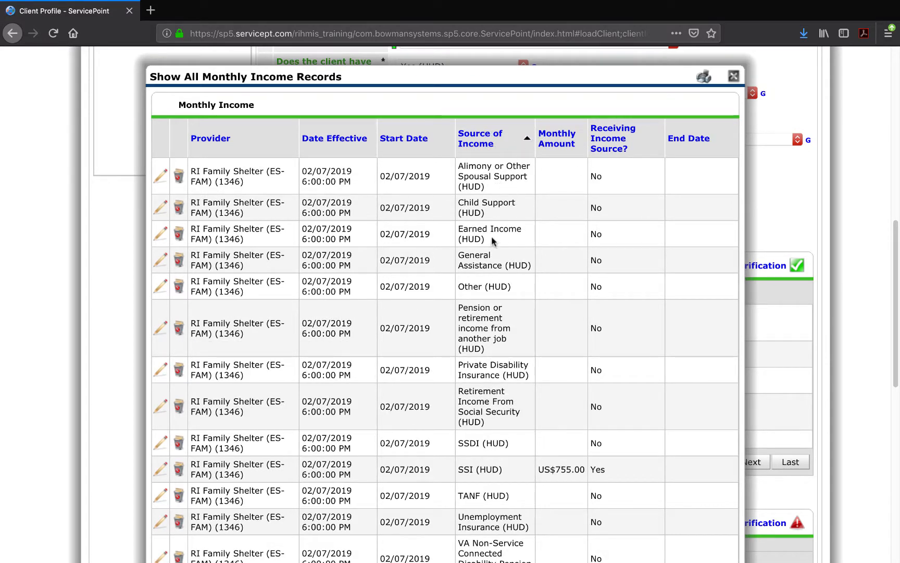
Check the SSI (HUD) record's start date, monthly amount and receiving status in the full income list, and exit the list.
scroll(476, 284, "down", 2)
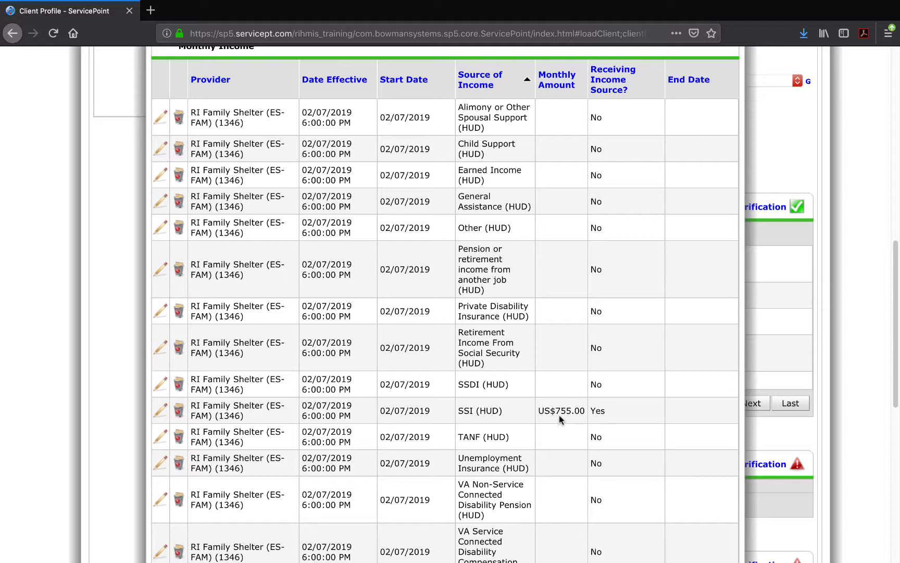
left_click_drag(530, 416, 569, 412)
left_click(637, 410)
scroll(623, 422, "down", 3)
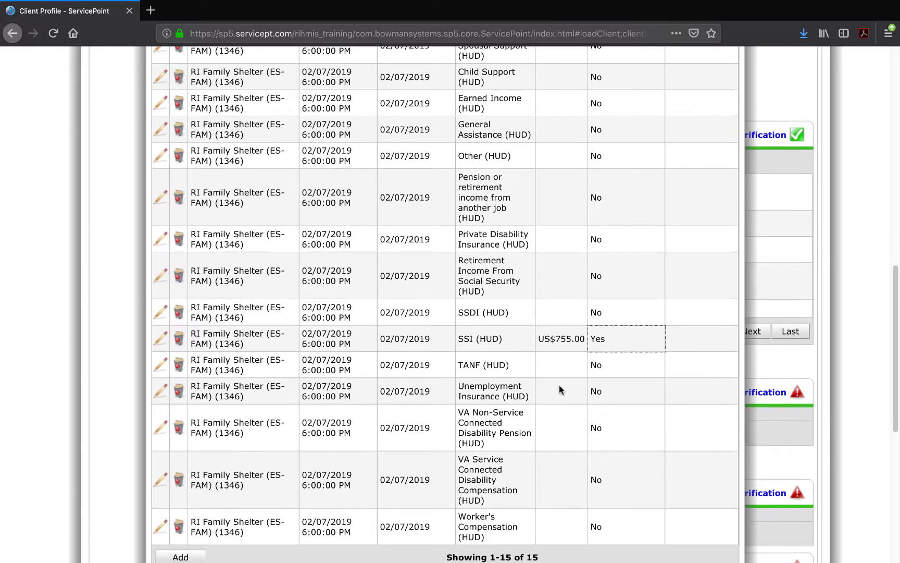
left_click(481, 334)
left_click(559, 336)
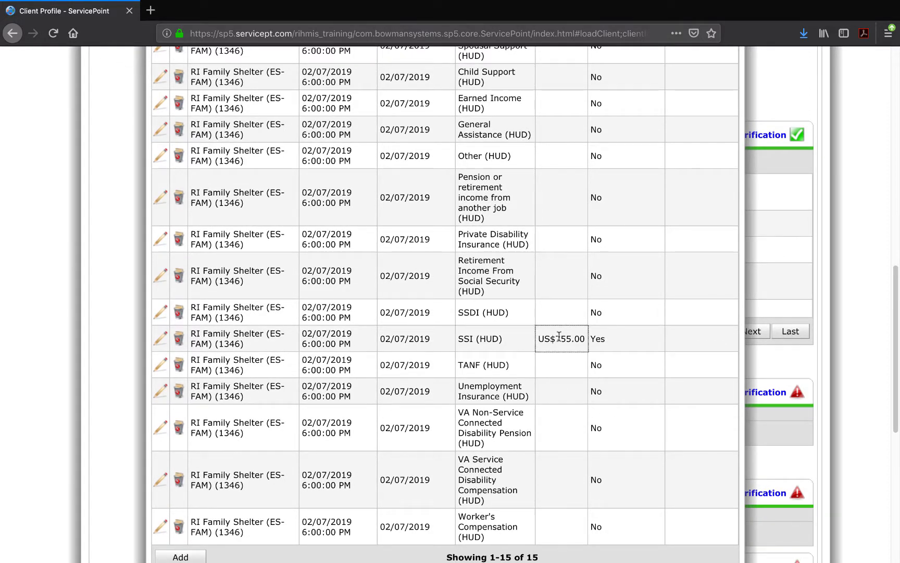
left_click_drag(608, 342, 592, 344)
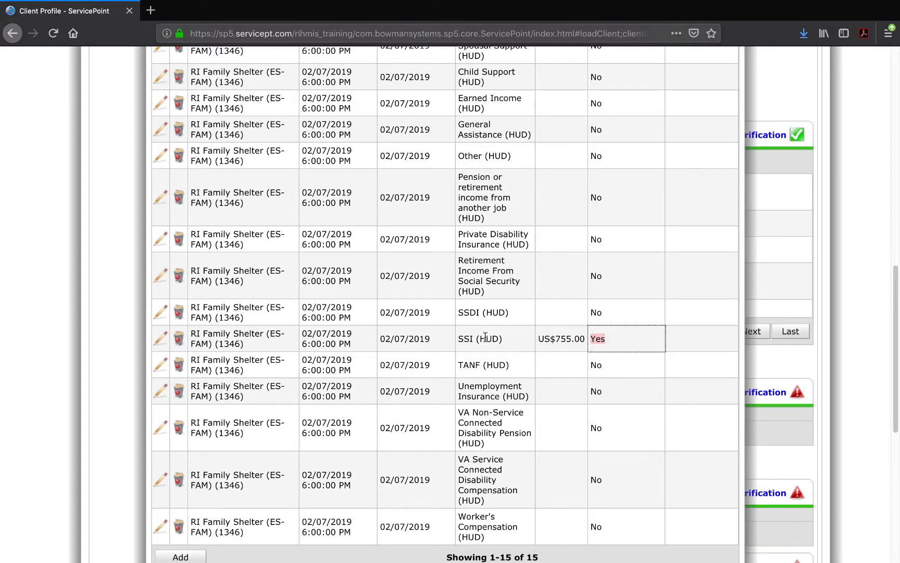
left_click_drag(433, 340, 382, 339)
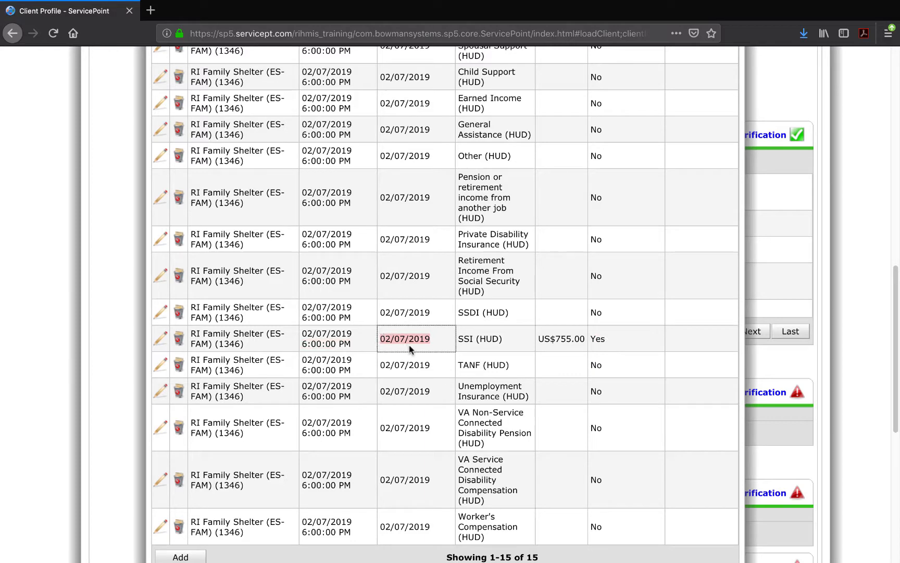
scroll(412, 327, "down", 5)
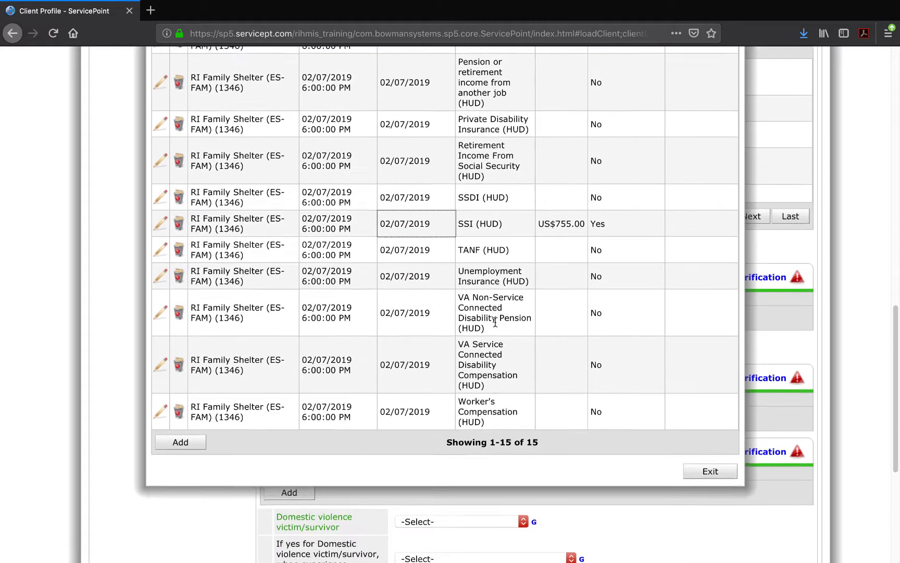
left_click(699, 412)
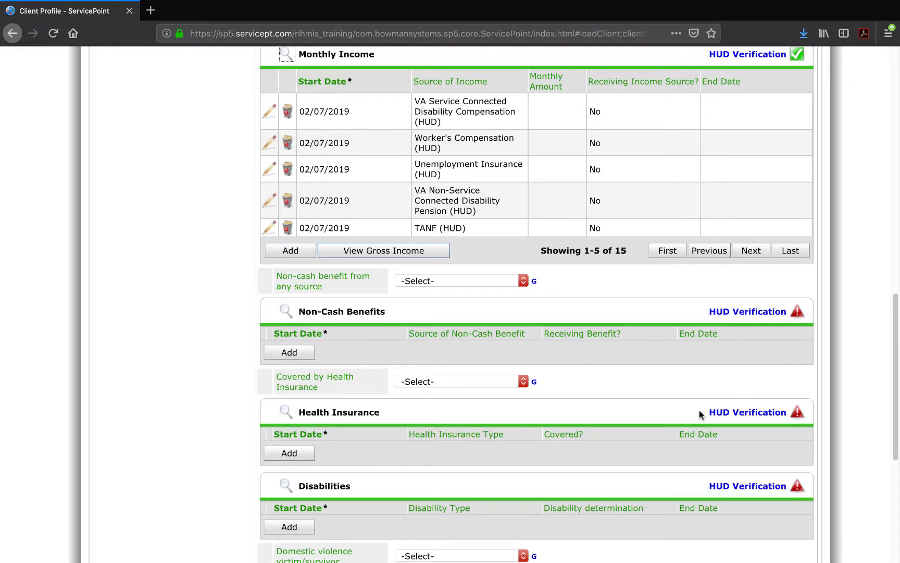
scroll(701, 414, "up", 3)
scroll(699, 415, "up", 2)
scroll(699, 411, "down", 2)
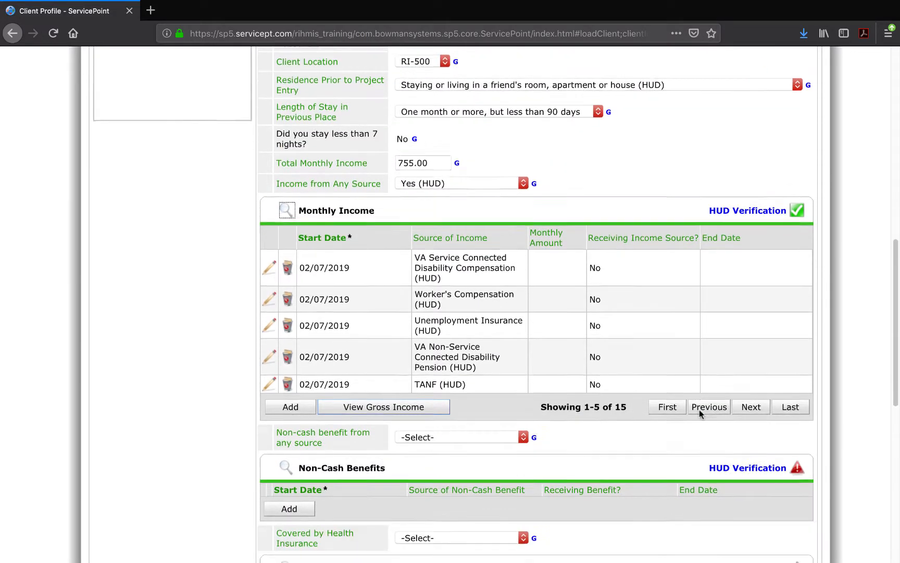
scroll(700, 415, "down", 1)
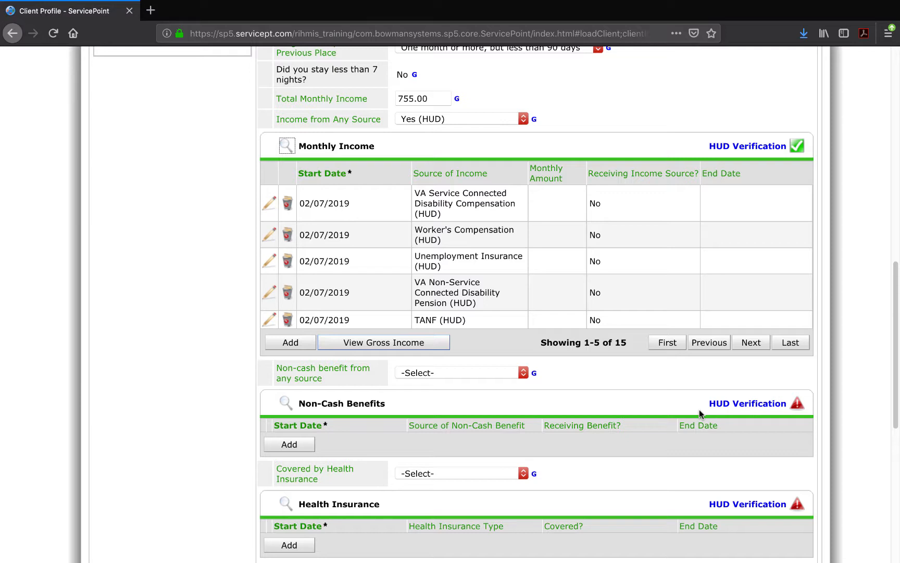
left_click(745, 403)
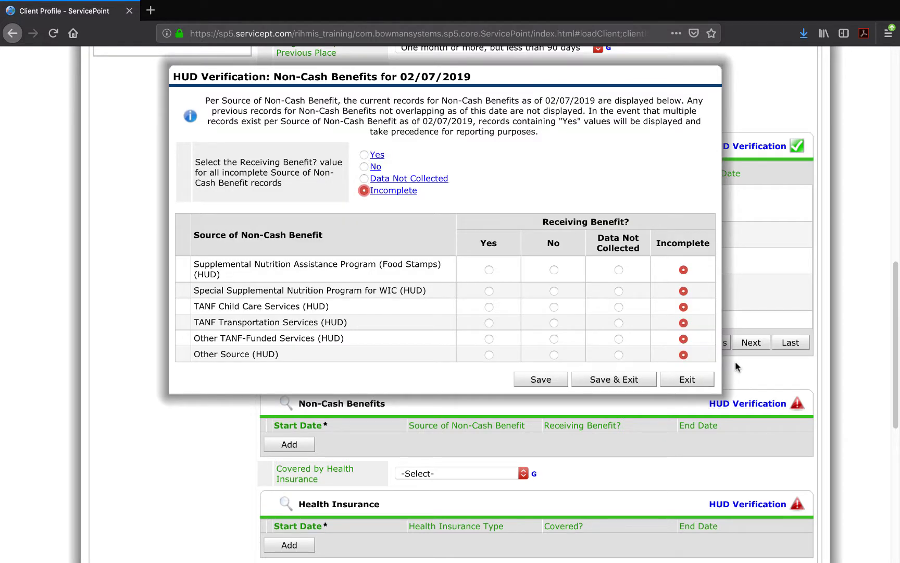
left_click(703, 383)
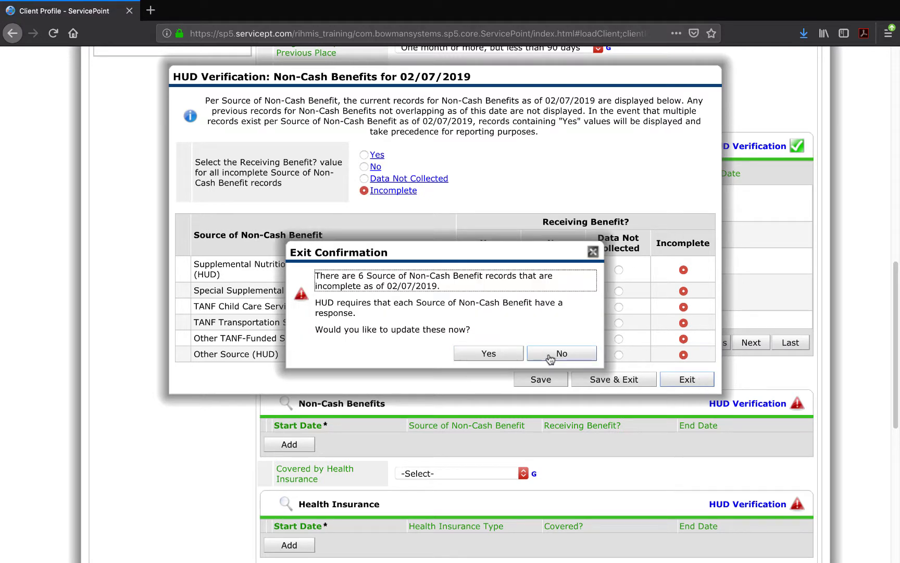
left_click(515, 356)
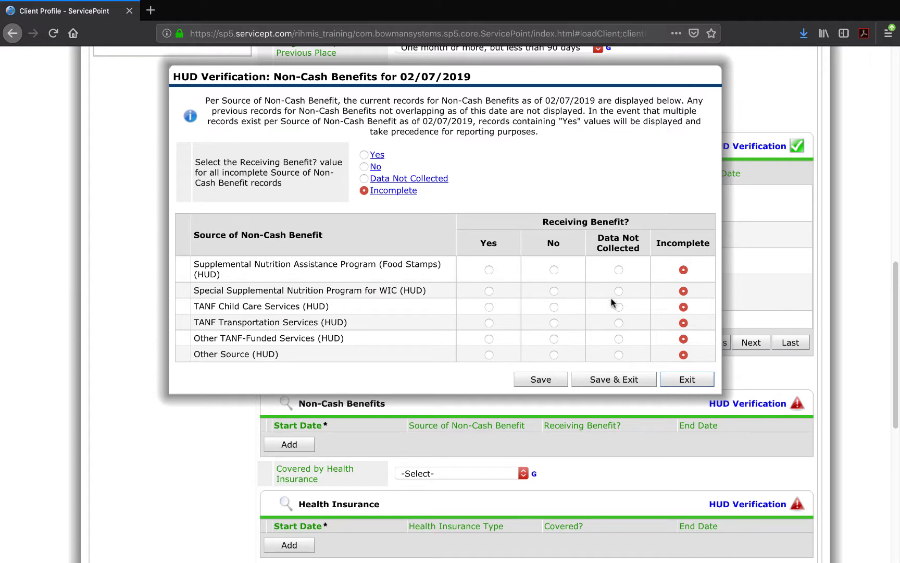
left_click(710, 380)
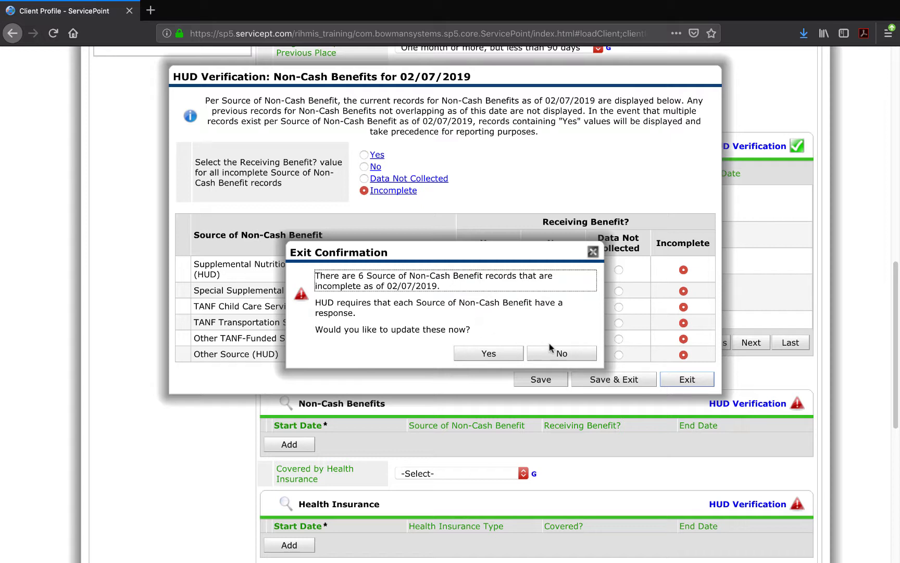
left_click(556, 354)
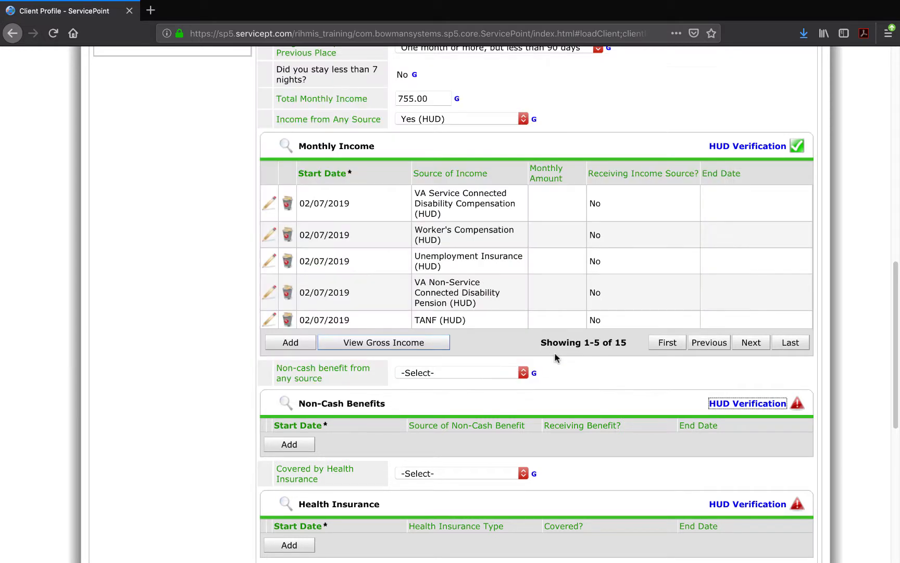
left_click_drag(277, 370, 327, 390)
left_click(331, 379)
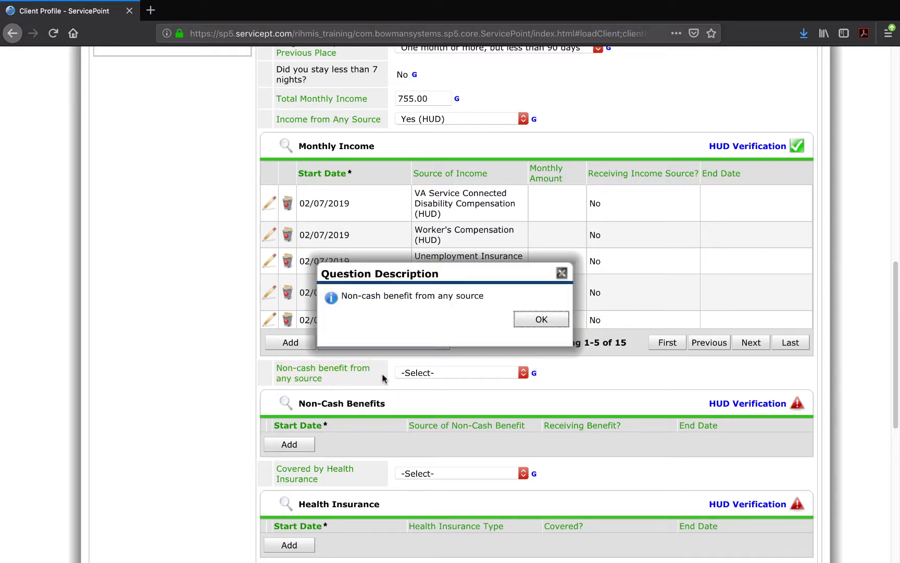
left_click(544, 320)
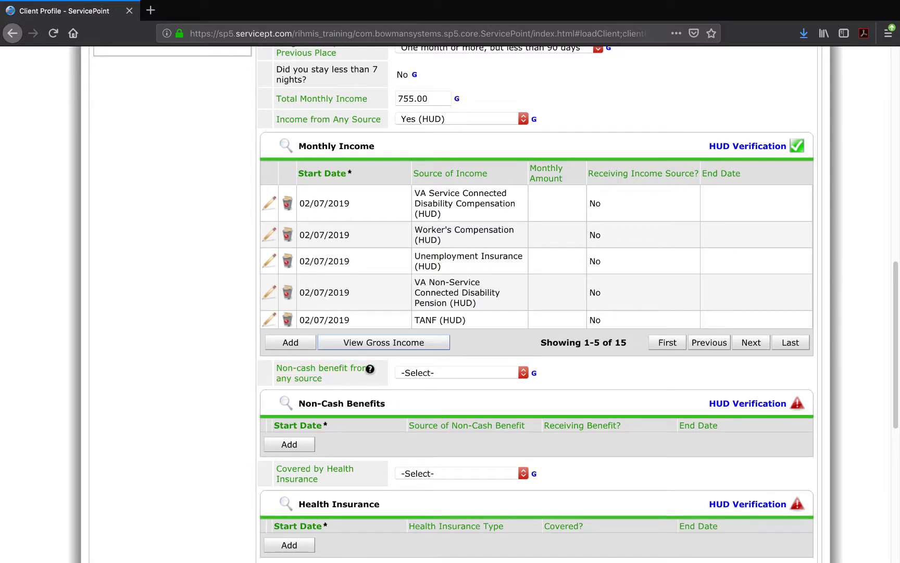
Set Non-cash benefit from any source to Yes (HUD).
mouse_move(368, 368)
scroll(583, 378, "down", 2)
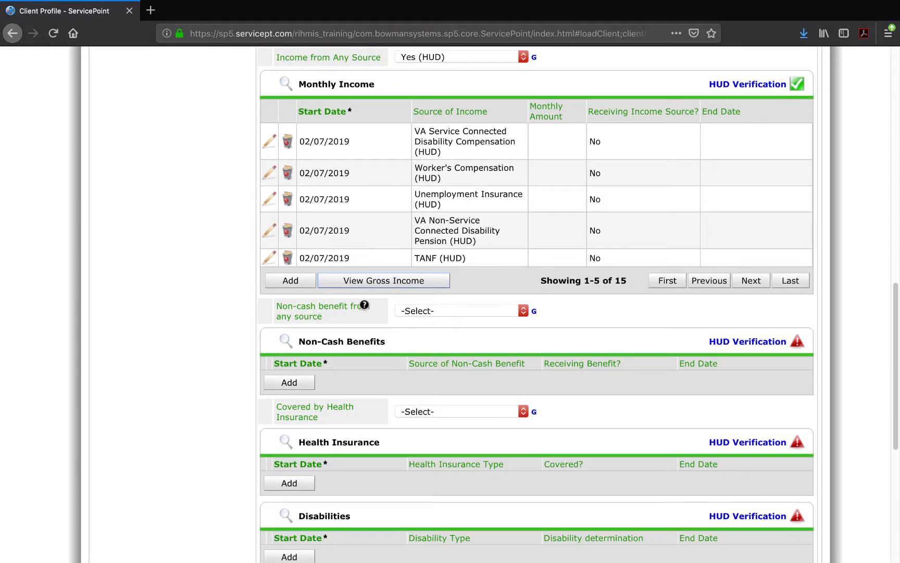
mouse_move(329, 311)
left_click(428, 311)
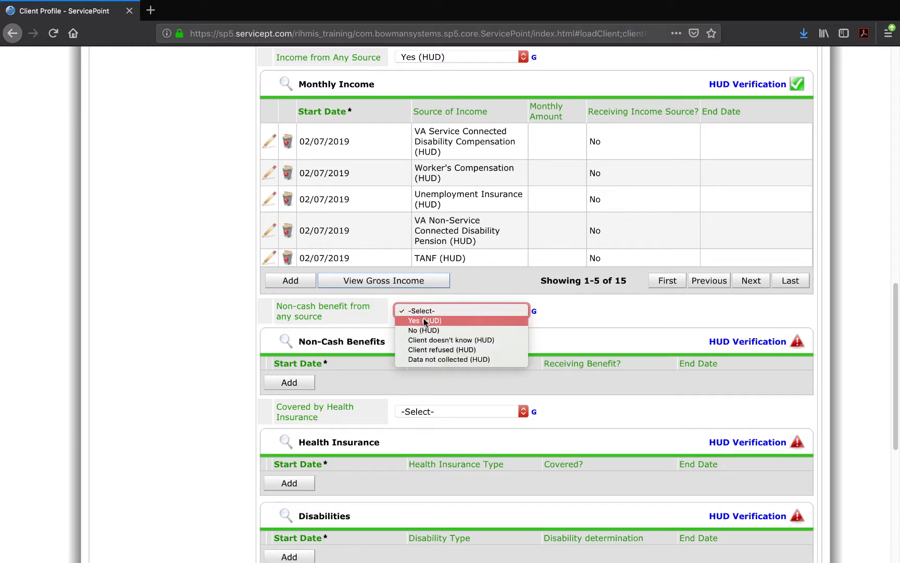
left_click(426, 321)
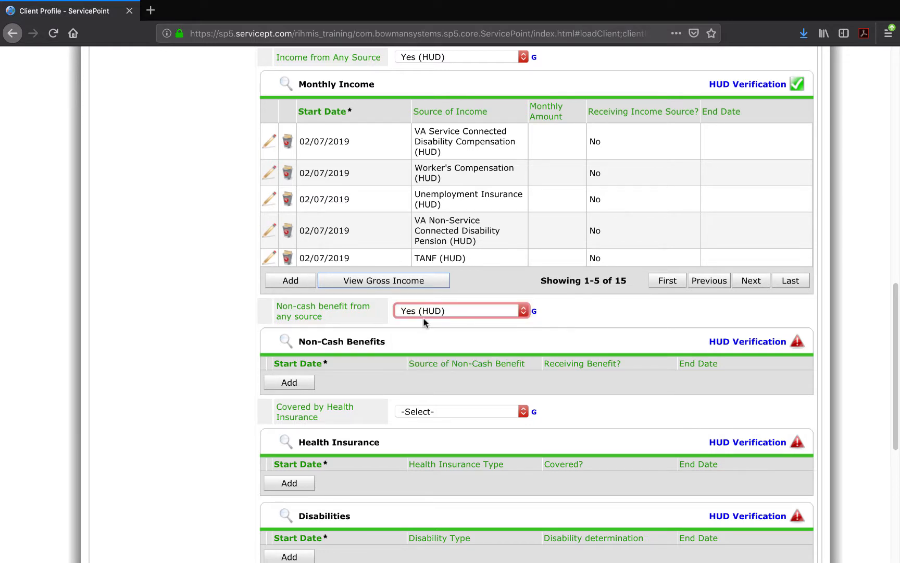
left_click(435, 313)
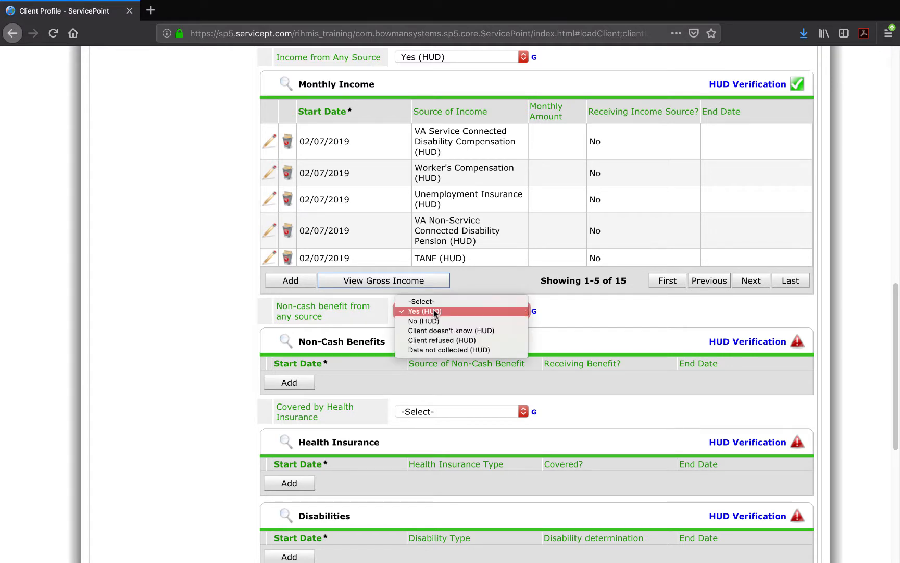
left_click(435, 311)
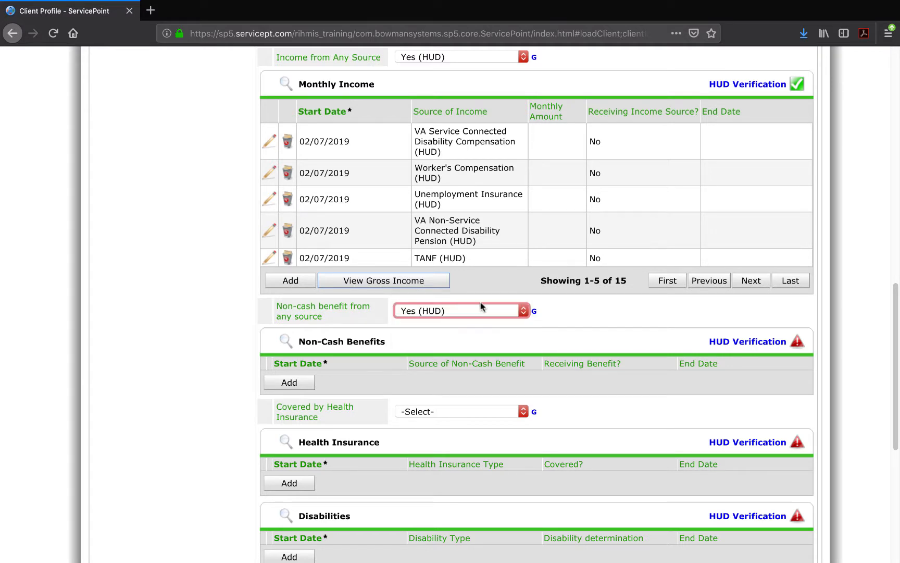
Complete the Non-Cash Benefits HUD Verification with No for all sources except Yes for Supplemental Nutrition Assistance Program (Food Stamps), then save and exit.
left_click(734, 345)
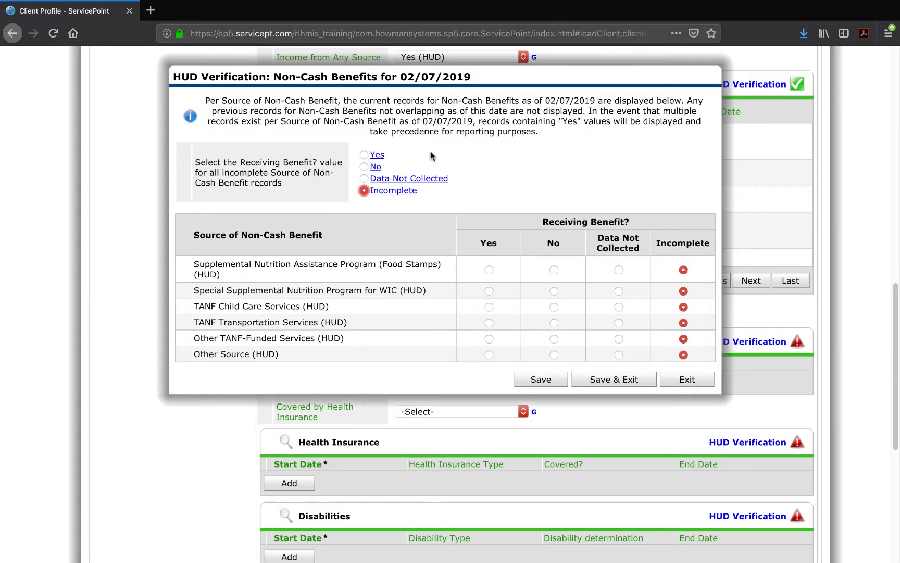
left_click(364, 167)
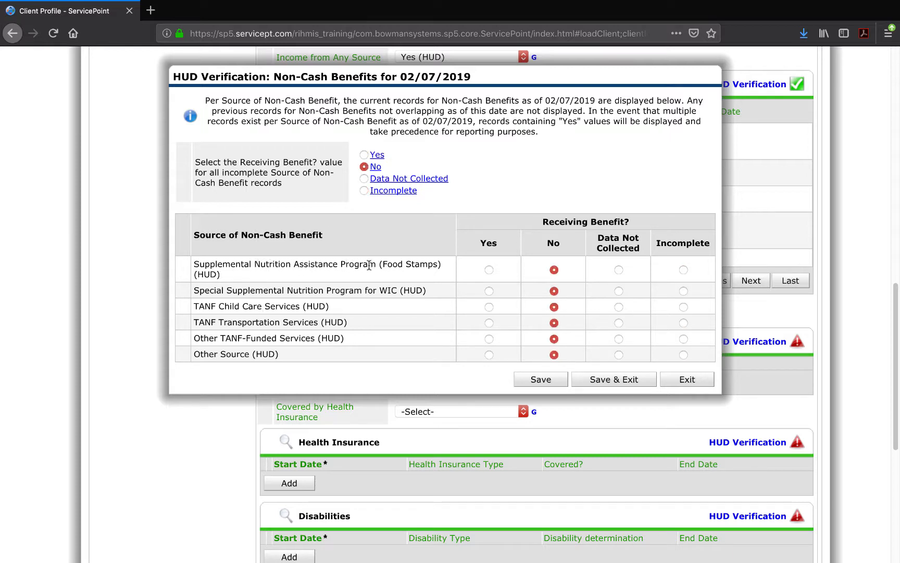
left_click_drag(381, 264, 444, 266)
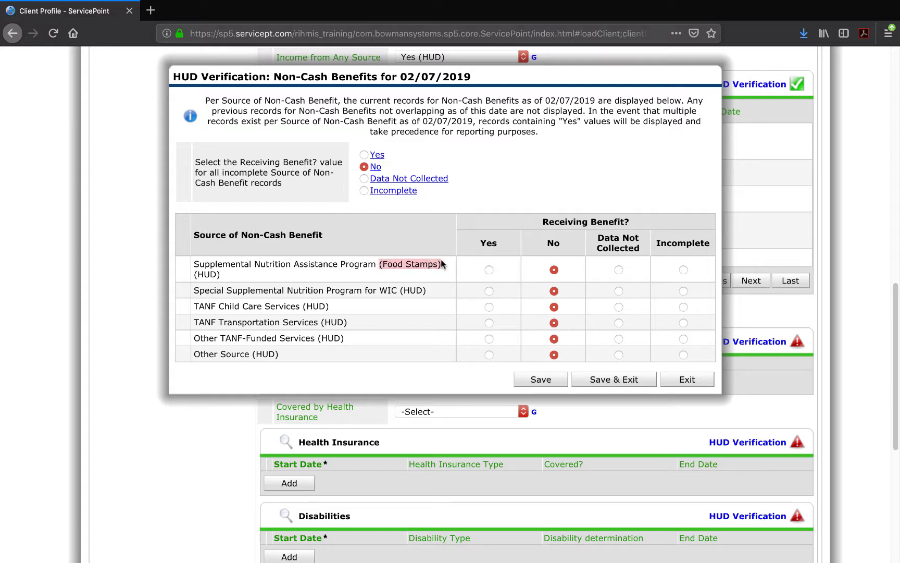
left_click(444, 265)
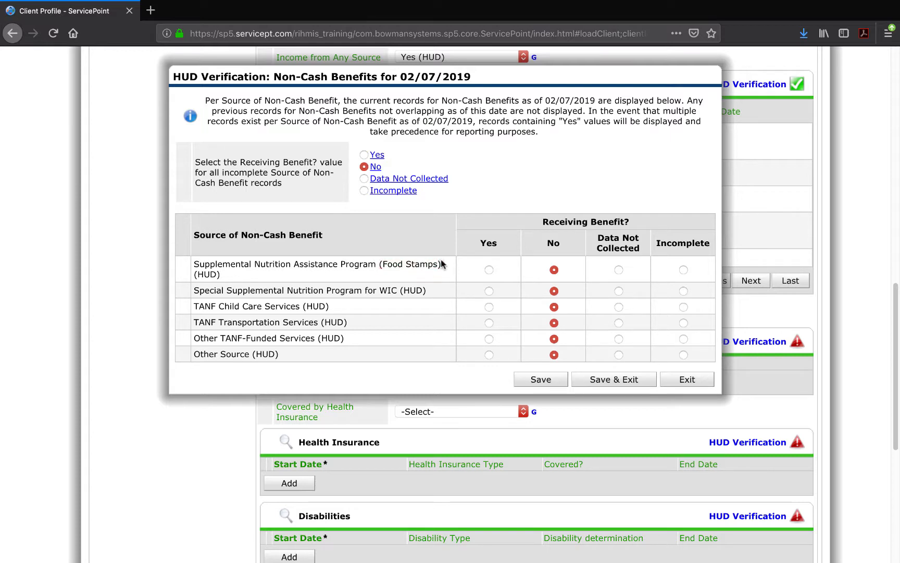
left_click(489, 270)
left_click(608, 381)
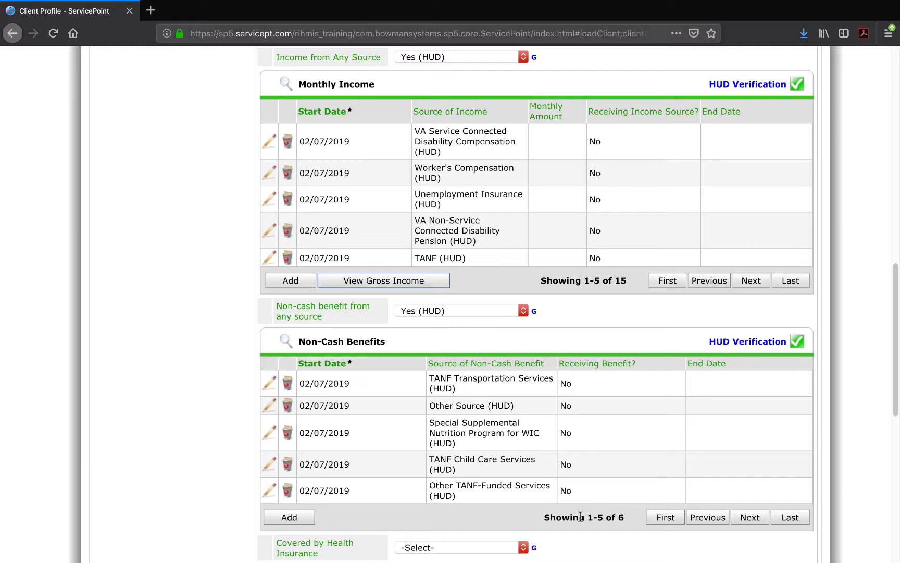
Edit the Supplemental Nutrition Assistance Program (Food Stamps) record, enter 96.00 as the Amount of Non-Cash Benefit, and save it.
left_click_drag(580, 517, 625, 518)
left_click(624, 518)
left_click(750, 517)
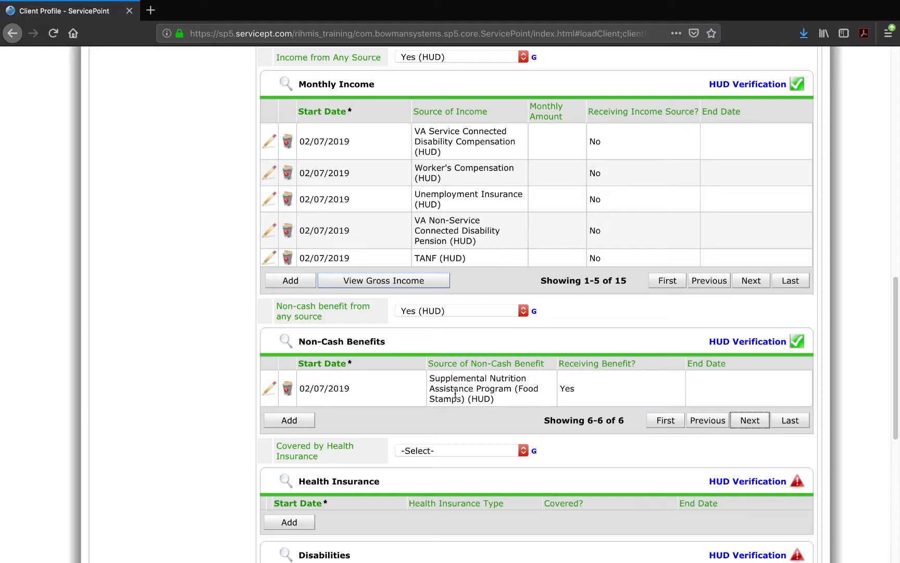
left_click(270, 388)
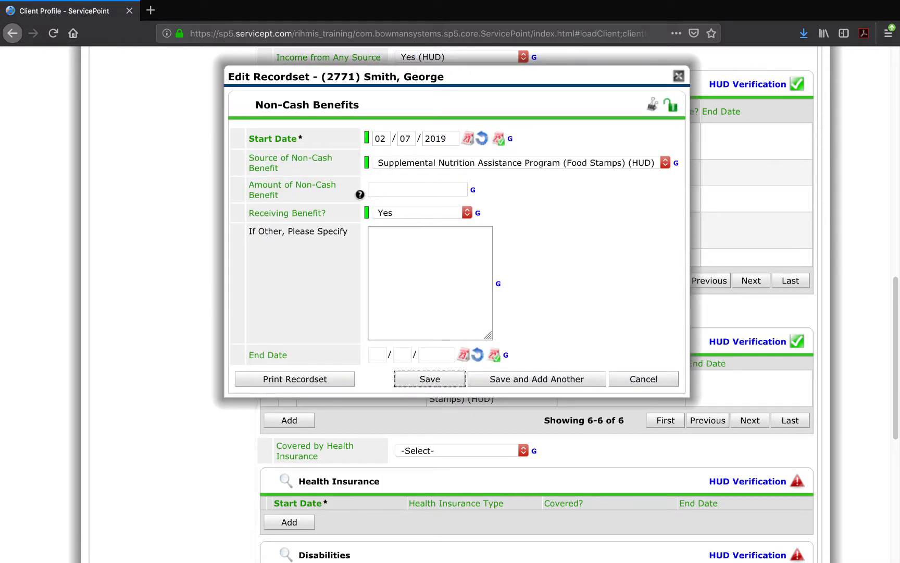
left_click(386, 188)
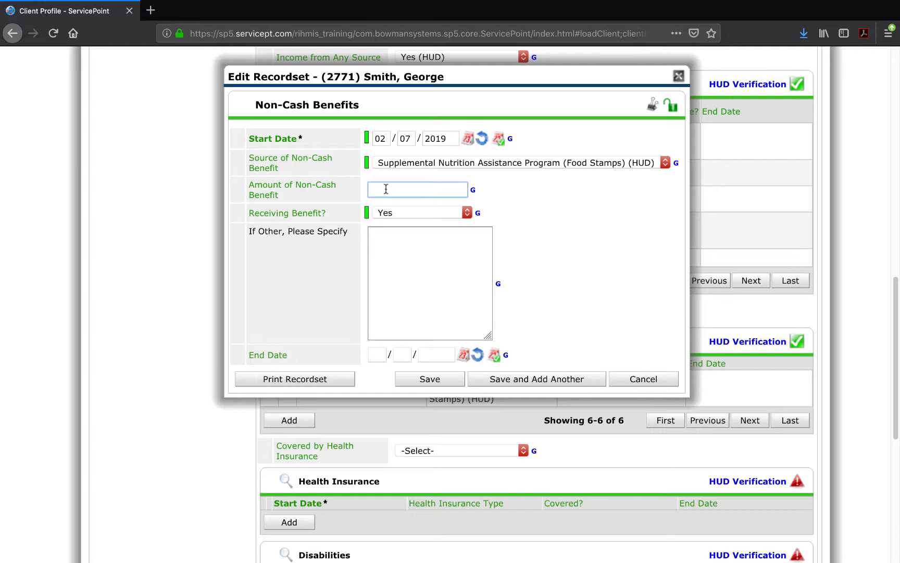
type("96.00")
left_click(431, 379)
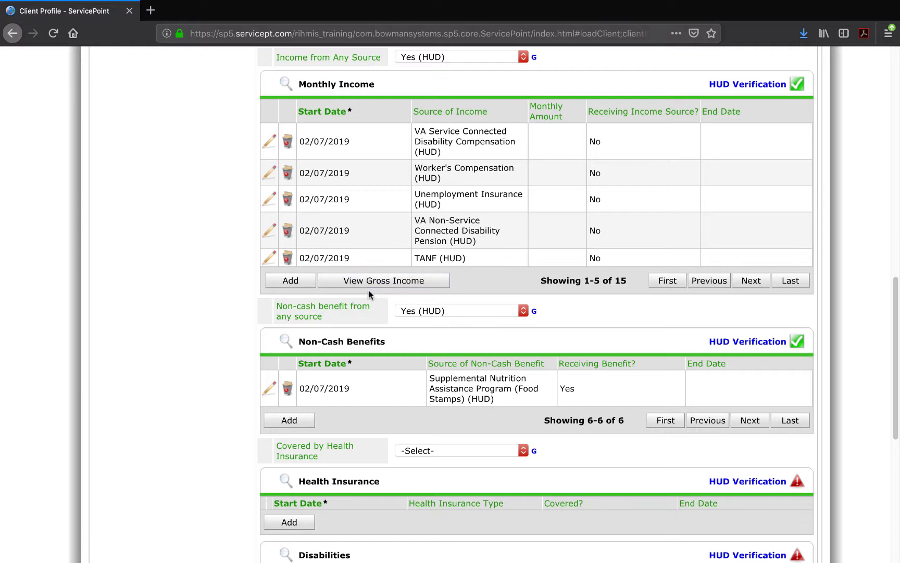
Show all Non-Cash Benefits records, sort them by Source of Non-Cash Benefit, check the food stamps record's receiving status, and exit the list.
left_click(285, 345)
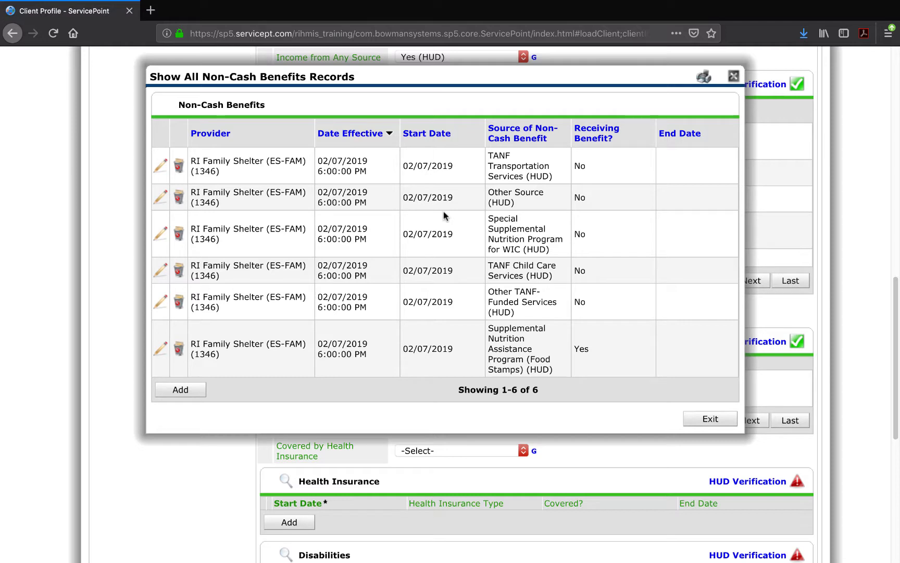
left_click(533, 135)
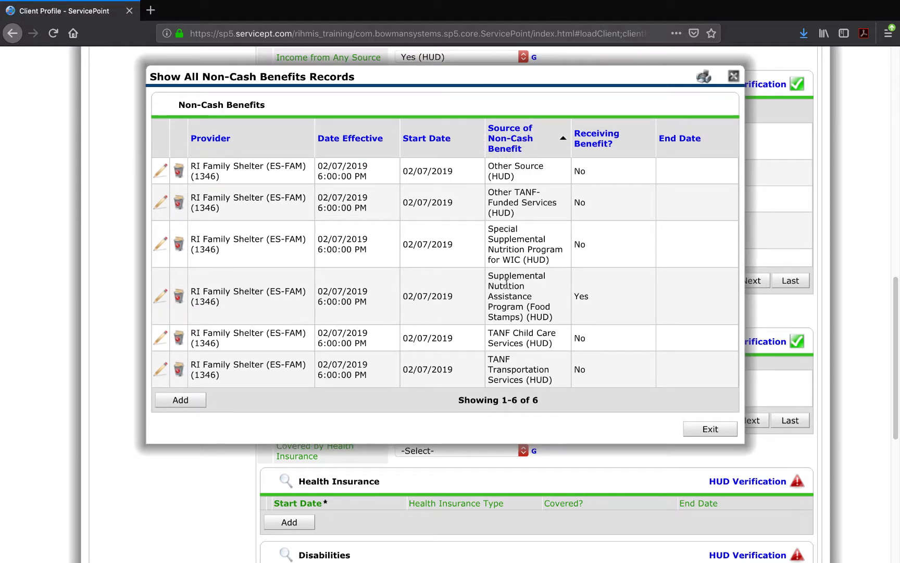
left_click_drag(584, 299, 553, 299)
left_click(553, 298)
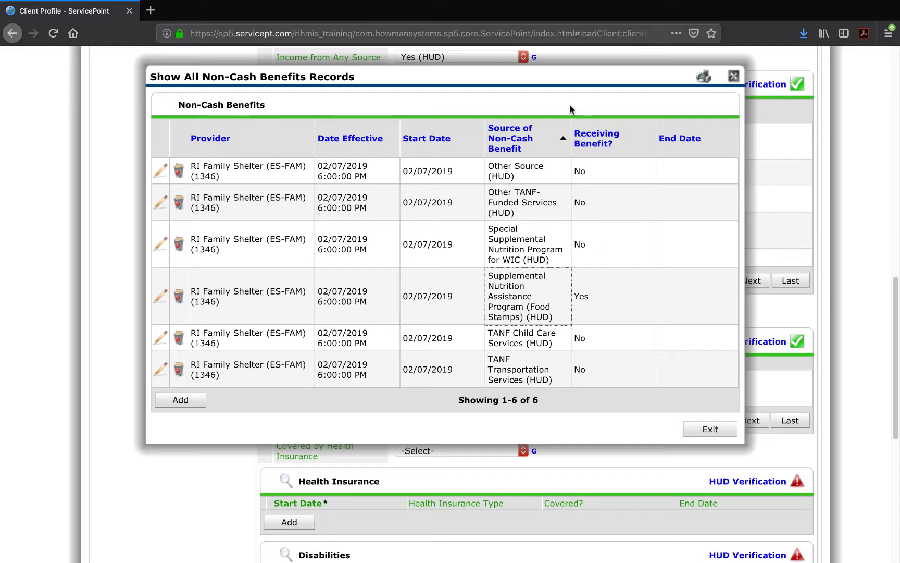
left_click(692, 427)
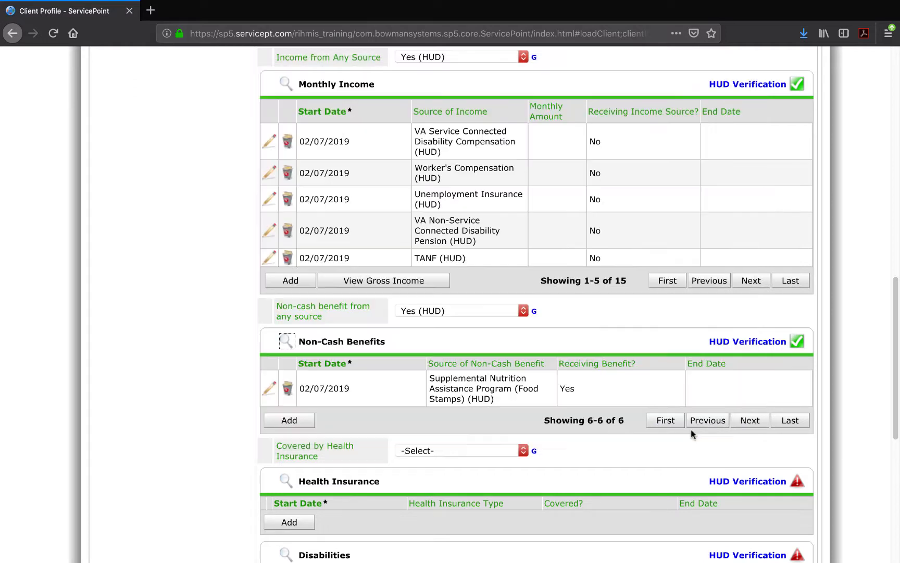
Set Covered by Health Insurance to Yes (HUD) and open the HUD Verification for Health Insurance.
scroll(616, 427, "down", 2)
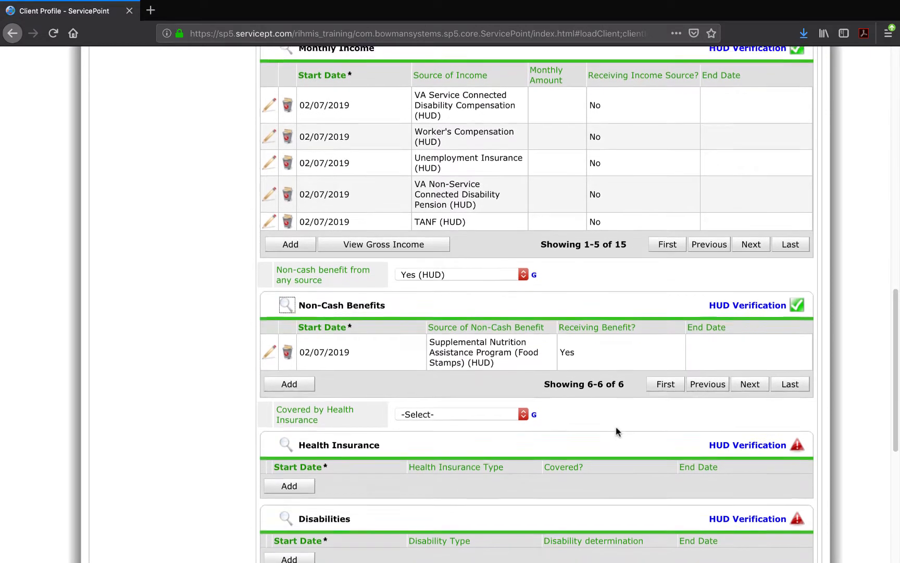
scroll(616, 431, "down", 3)
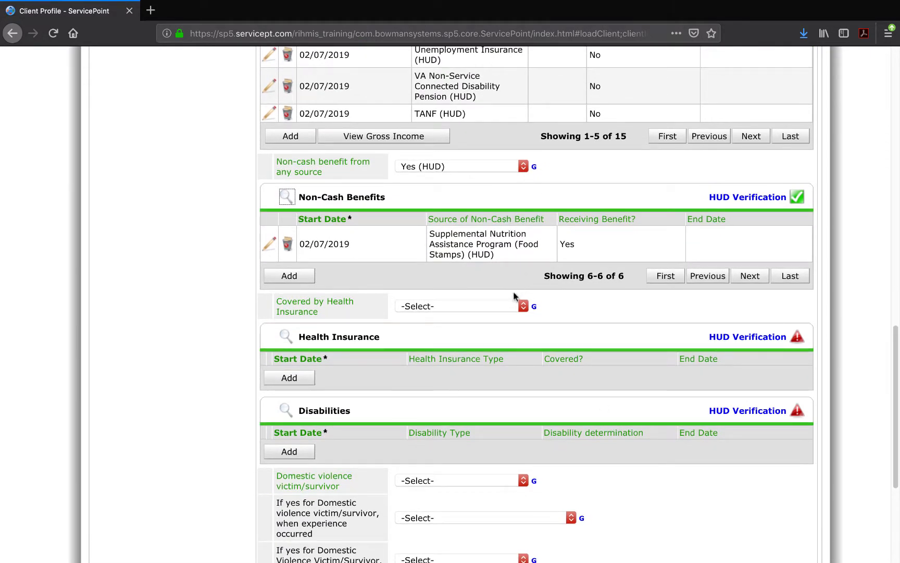
left_click(522, 302)
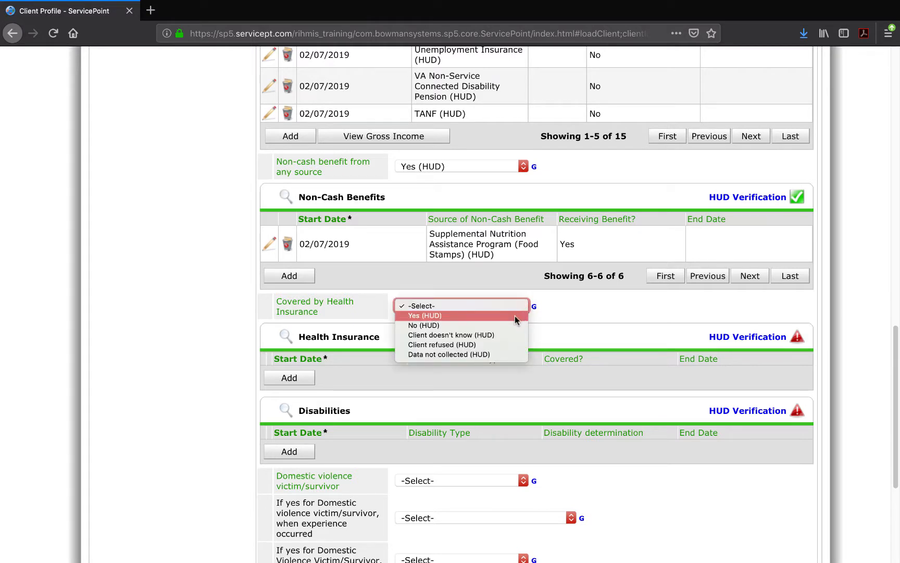
left_click(515, 315)
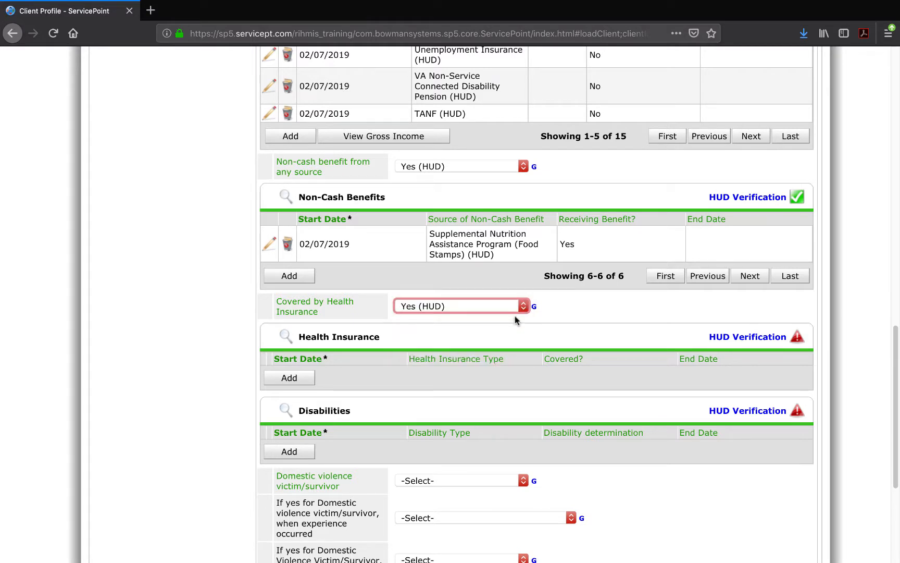
left_click(725, 341)
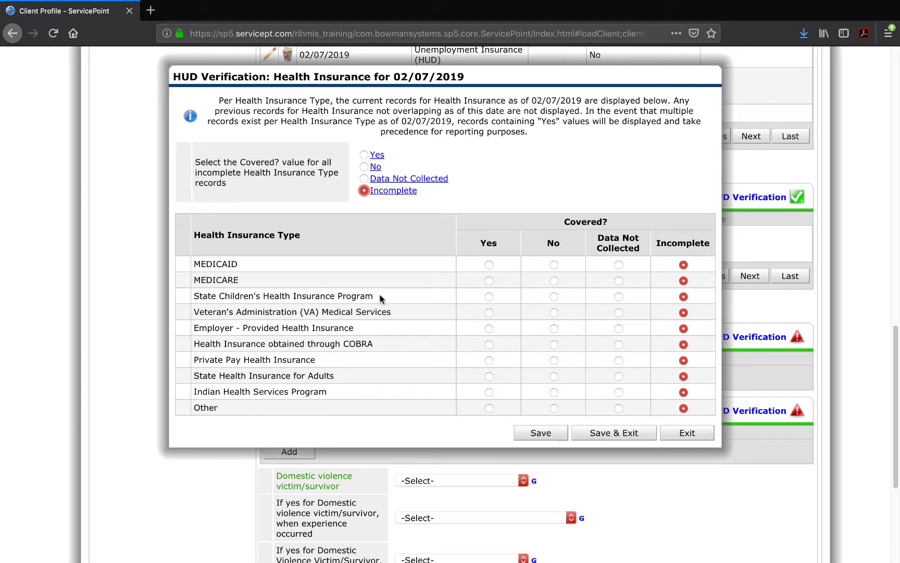
Review the listed health insurance types, including MEDICAID, the state children's and adult programs, COBRA and Indian Health Services.
mouse_move(376, 296)
left_mouse_down()
mouse_move(200, 296)
mouse_move(221, 297)
left_mouse_up()
left_click(195, 297)
left_click_drag(238, 264, 189, 264)
left_click(193, 275)
left_click_drag(194, 296, 232, 296)
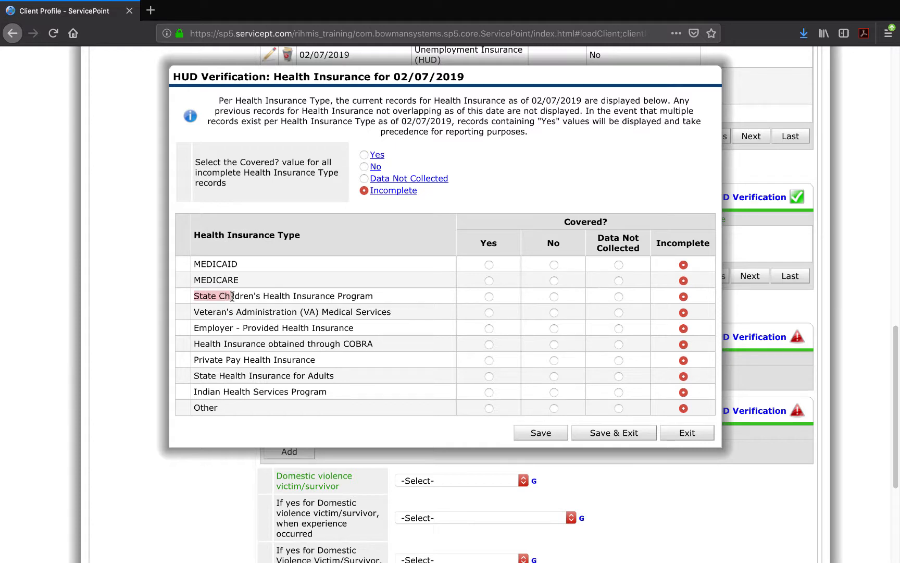
left_click_drag(200, 375, 239, 377)
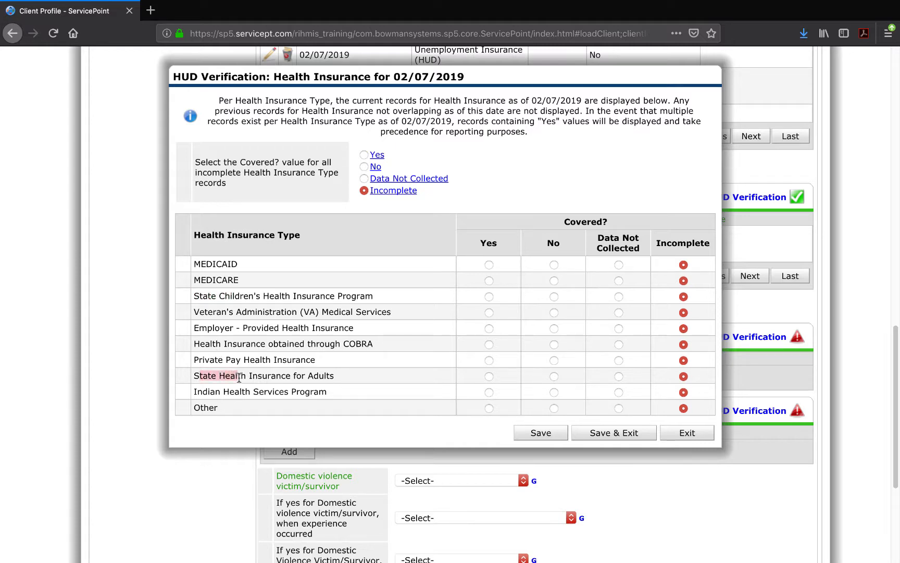
left_click(290, 327)
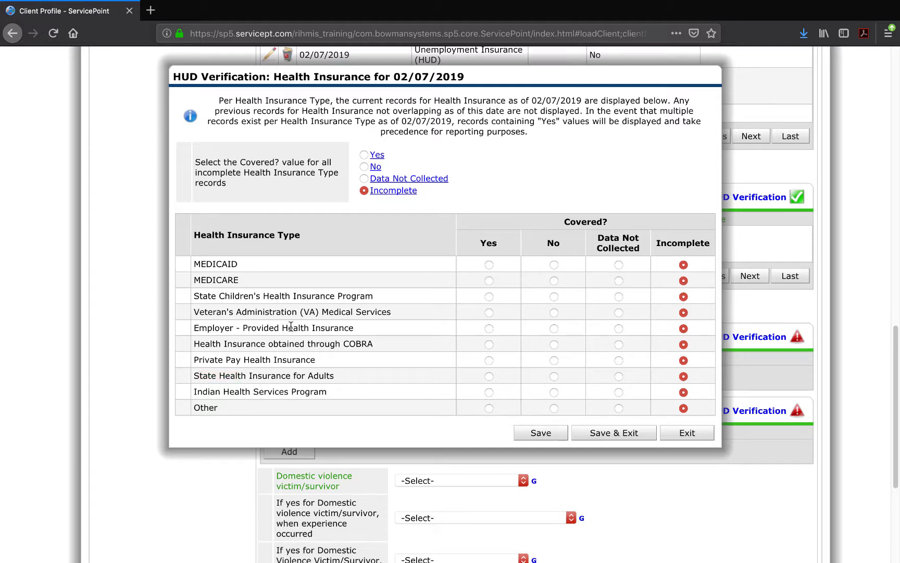
left_click_drag(372, 344, 349, 345)
left_click(308, 357)
left_click_drag(300, 391, 319, 393)
left_click(295, 409)
Mark all health insurance types as No except MEDICARE as Yes, and save and exit the verification.
left_click(365, 167)
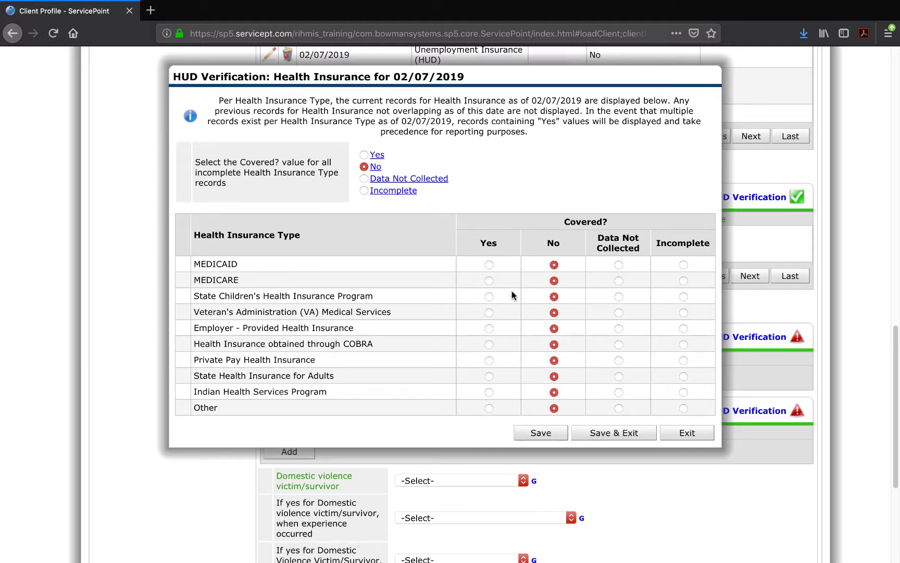
left_click(490, 281)
left_click(598, 436)
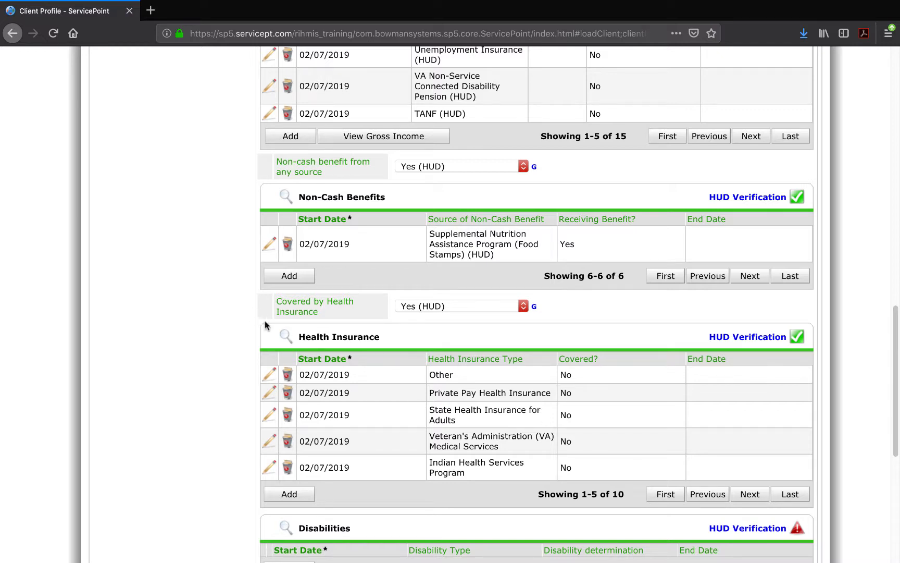
Show all Health Insurance records, sort them by Health Insurance Type, check the MEDICARE record's coverage status, and exit the list.
left_click(284, 335)
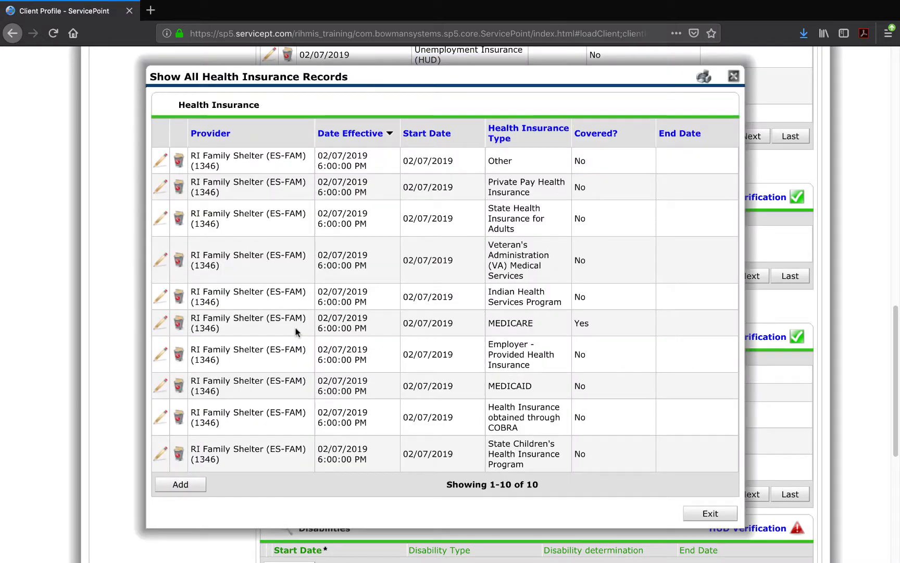
left_click(518, 138)
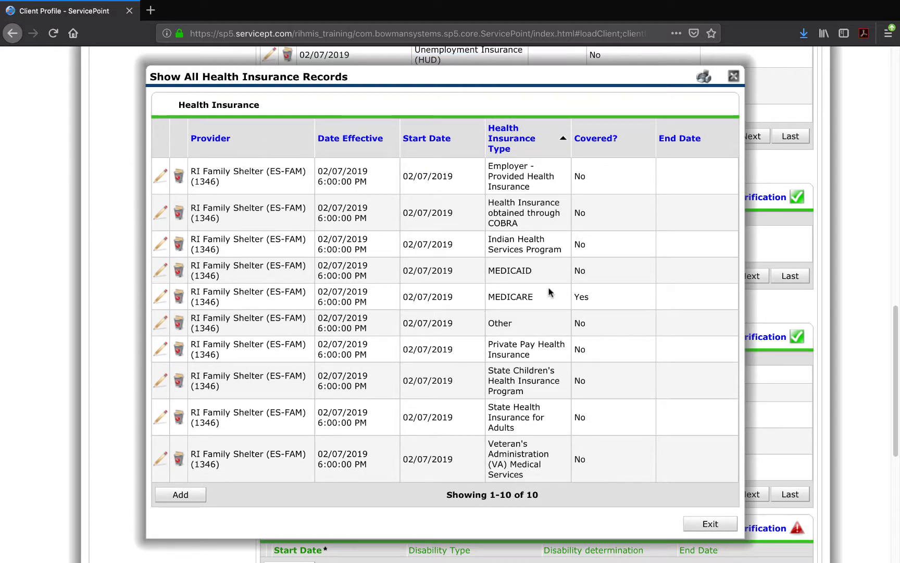
left_click_drag(600, 298, 483, 302)
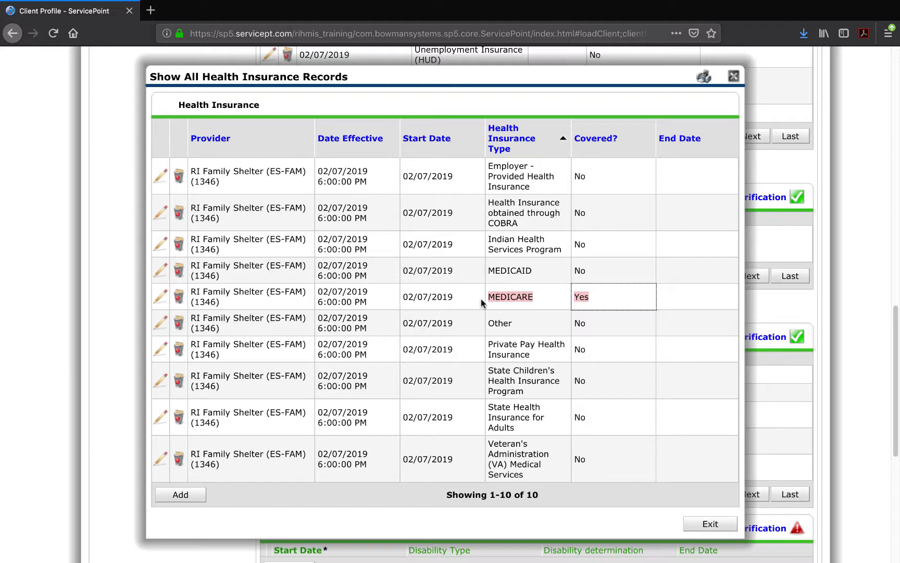
left_click(482, 303)
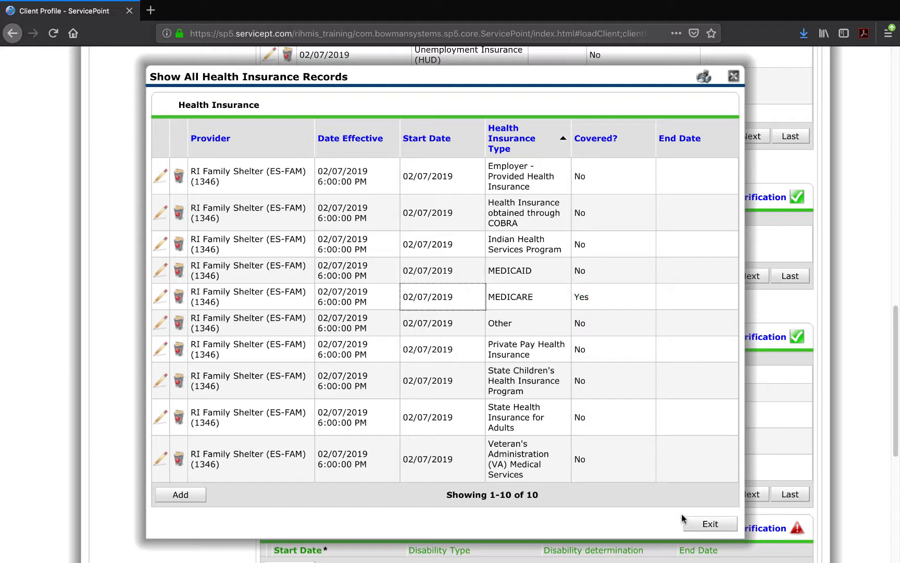
left_click(713, 524)
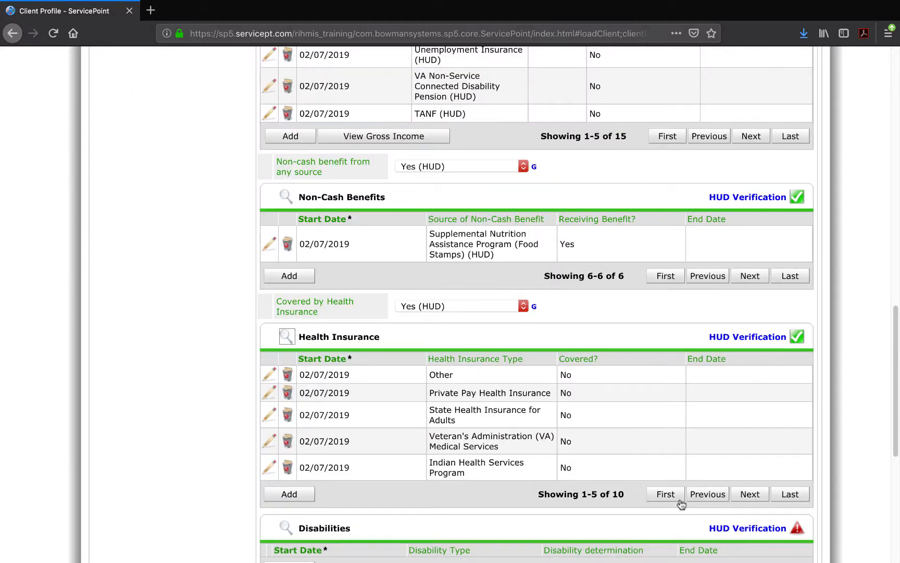
Review the head of household's entry assessment, comparing the disabling condition answer with the Disabilities section.
scroll(630, 507, "down", 2)
scroll(631, 511, "down", 5)
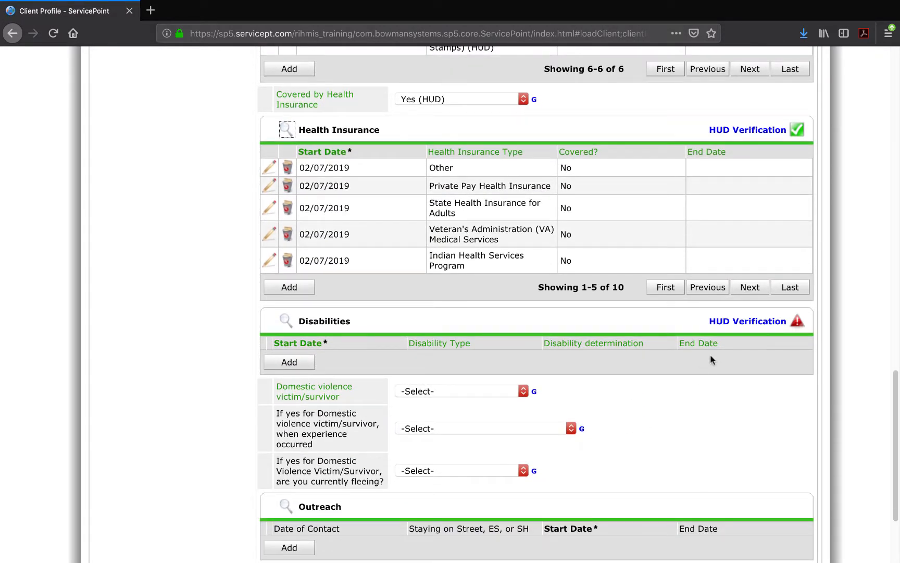
scroll(711, 358, "up", 20)
scroll(710, 360, "up", 1)
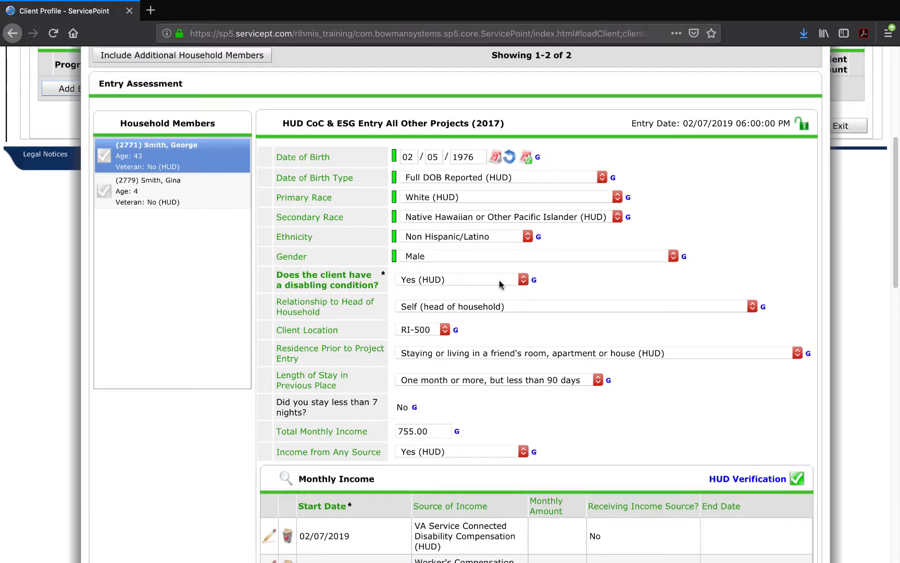
scroll(502, 281, "down", 17)
scroll(499, 281, "down", 2)
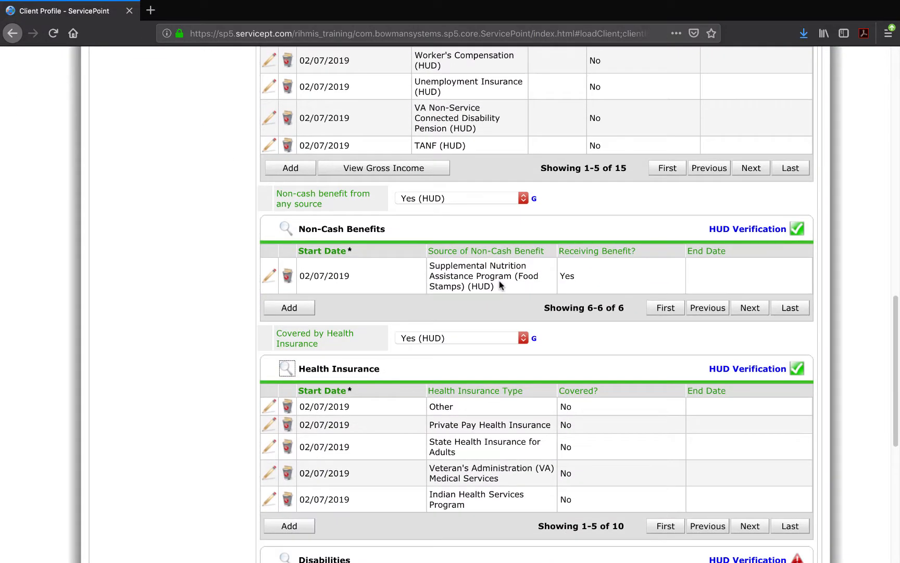
scroll(498, 285, "up", 3)
scroll(524, 196, "down", 17)
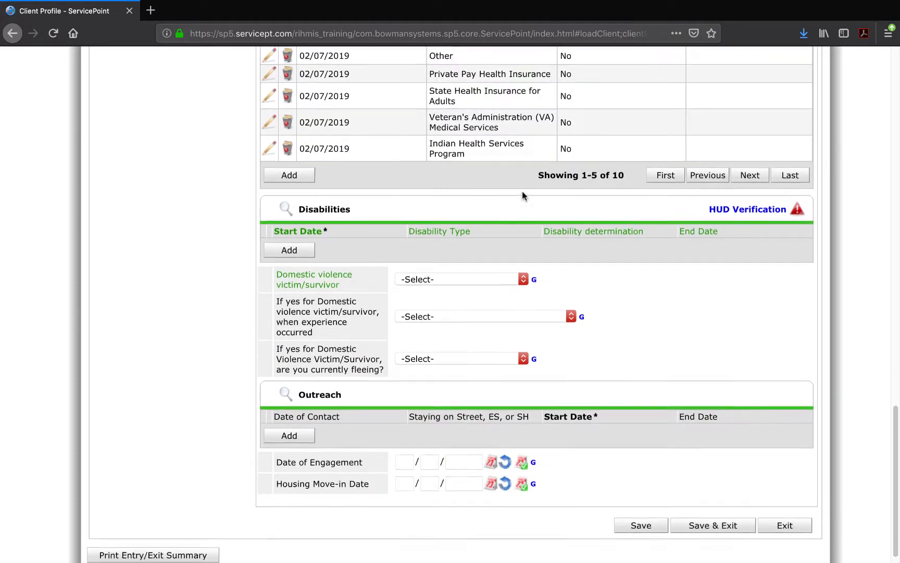
left_click(739, 193)
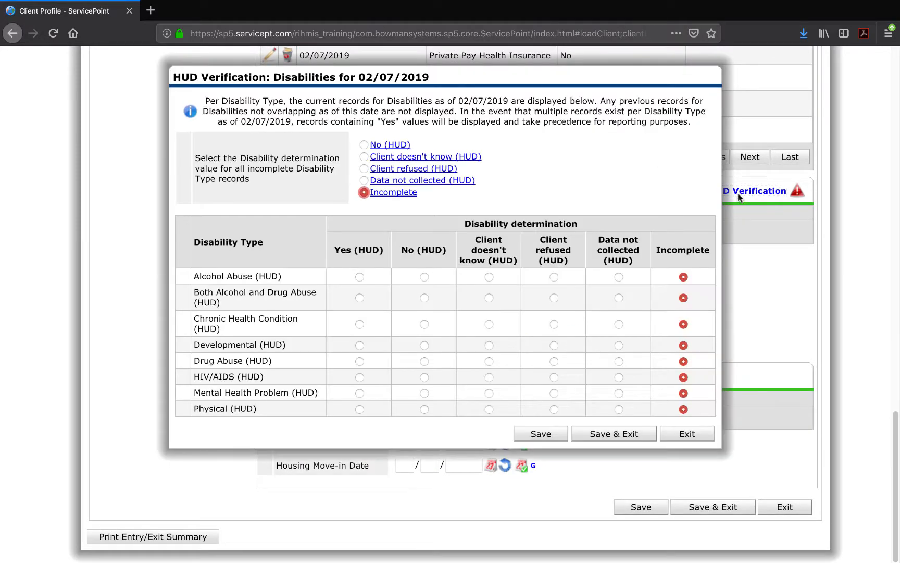
left_click(695, 434)
left_click(565, 349)
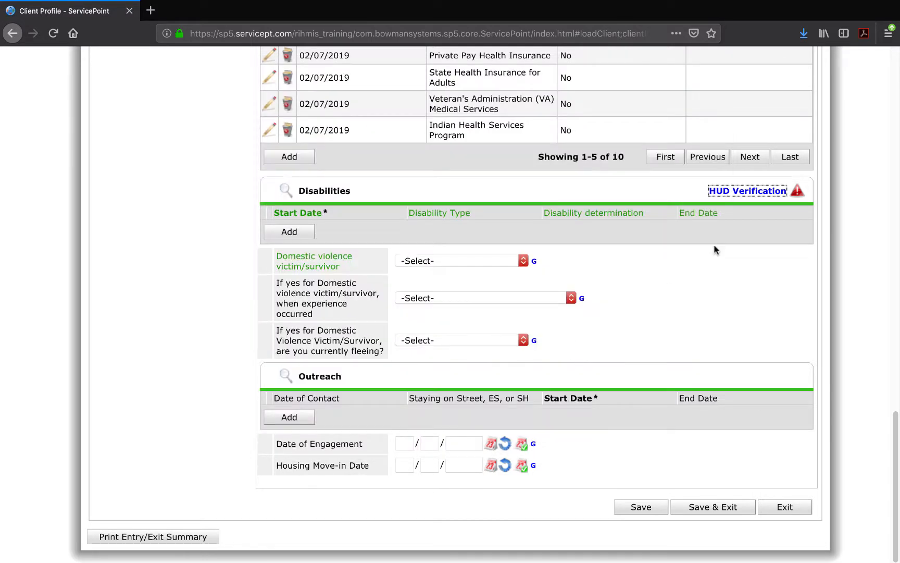
Open the HUD Verification for Disabilities and set all incomplete disability types to No (HUD).
left_click(746, 191)
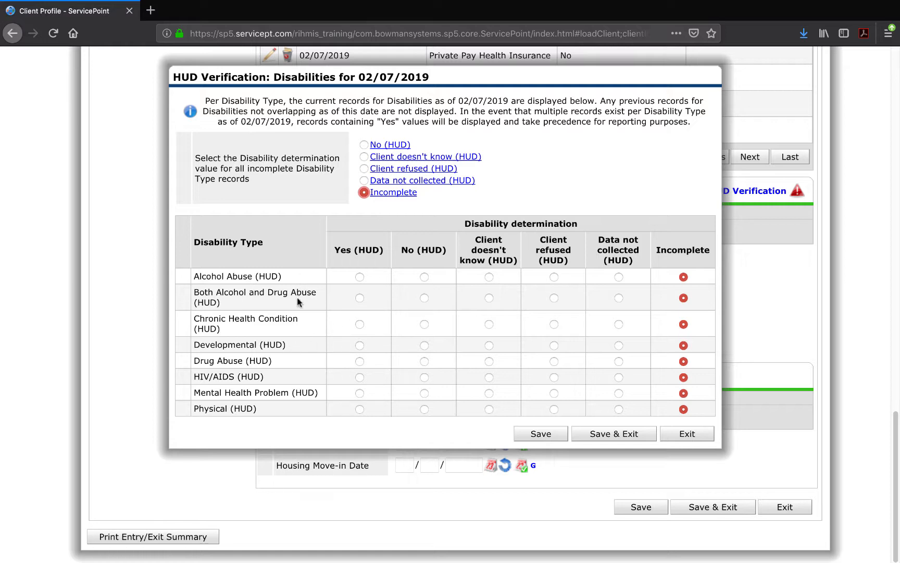
left_click_drag(293, 366, 238, 365)
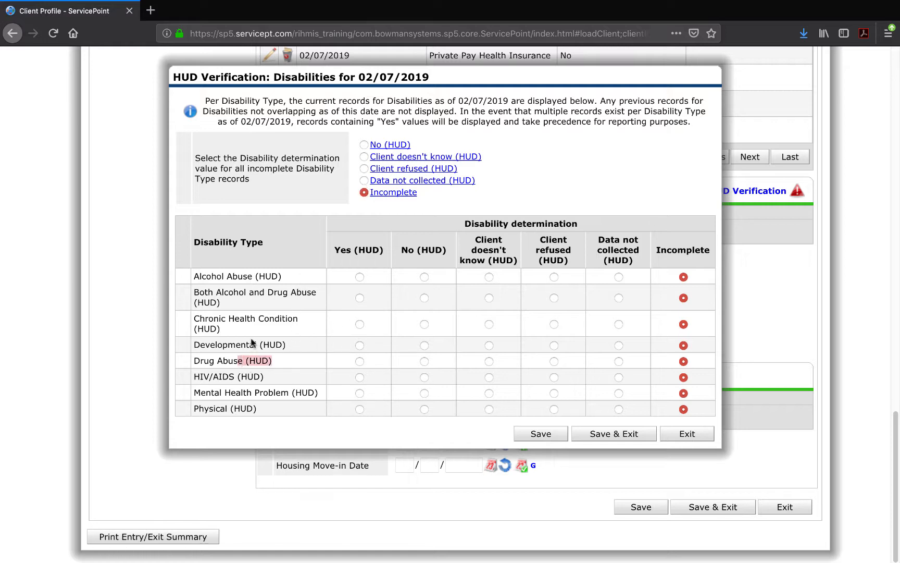
left_click(251, 342)
left_click(363, 144)
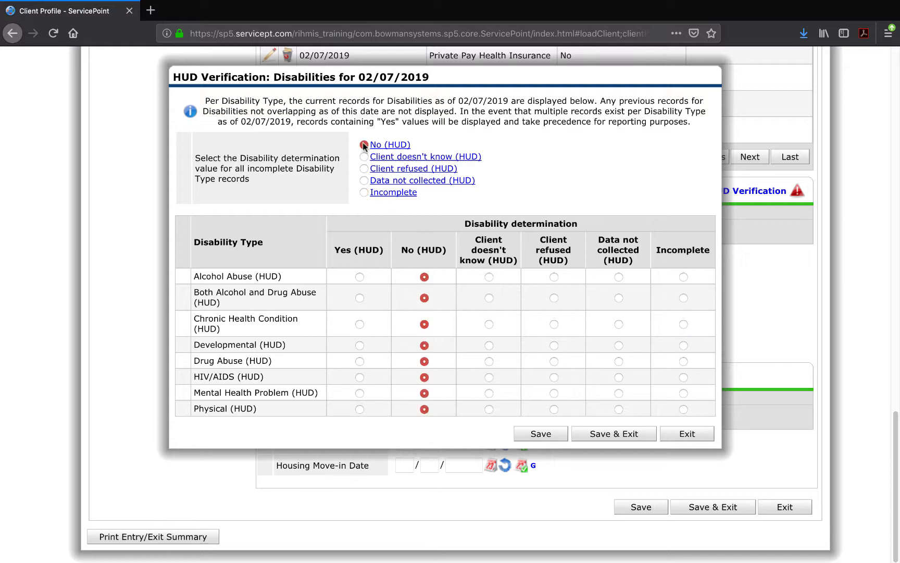
Mark Mental Health Problem as Yes (HUD), with expected long-continued duration Yes (HUD) and long-term condition Yes.
left_click(359, 392)
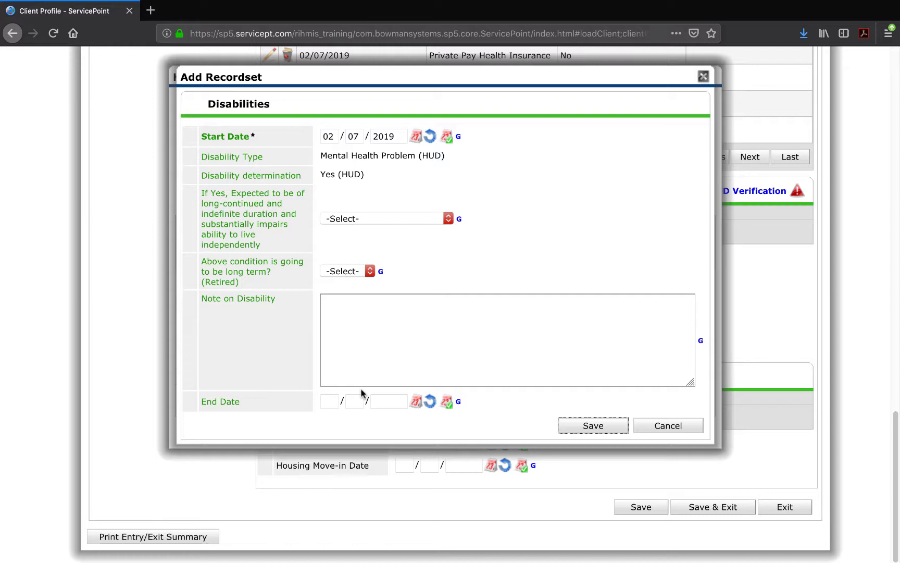
left_click_drag(423, 156, 328, 162)
left_click(324, 170)
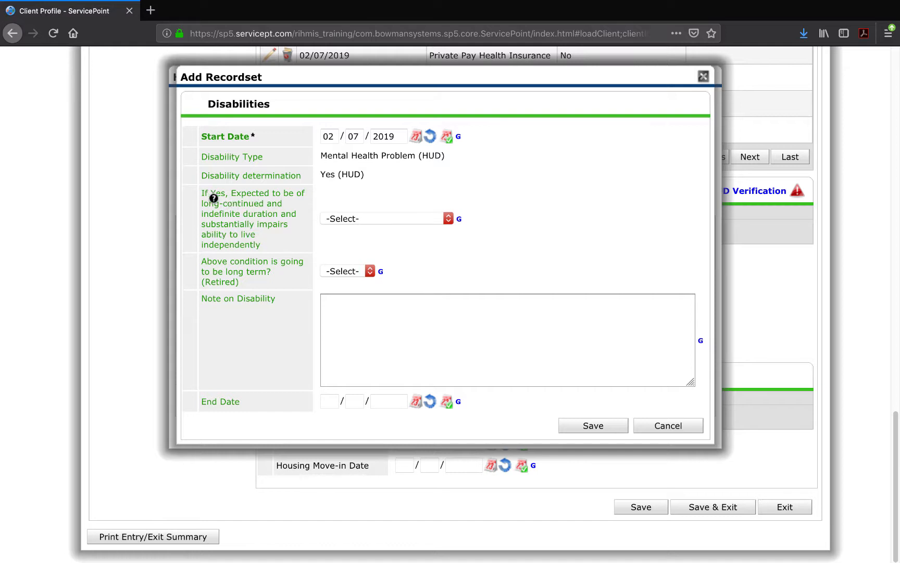
mouse_move(253, 235)
left_click(328, 218)
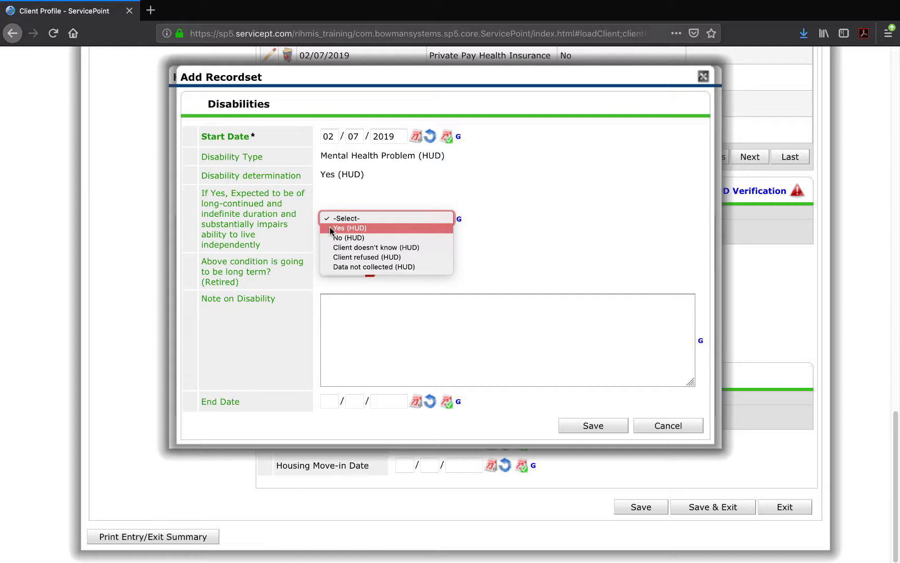
left_click(330, 228)
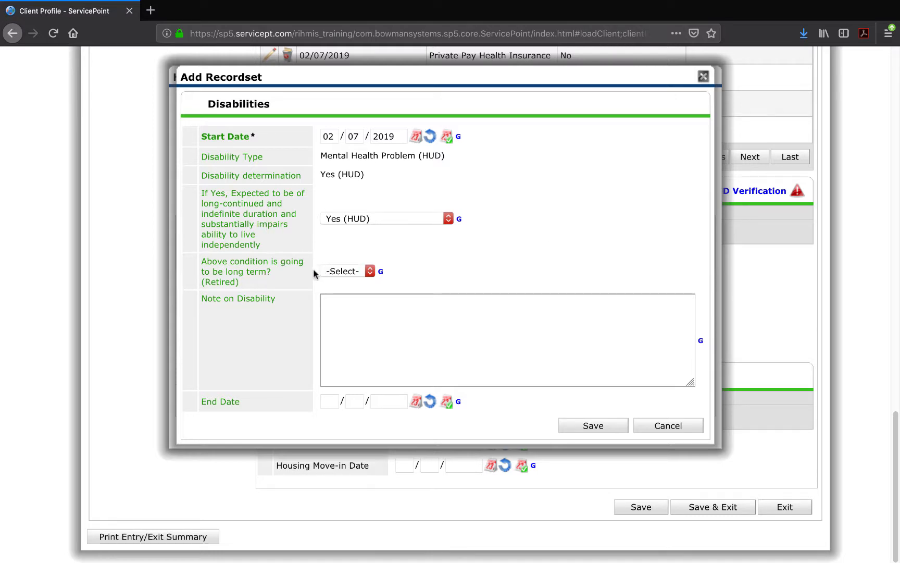
left_click(343, 271)
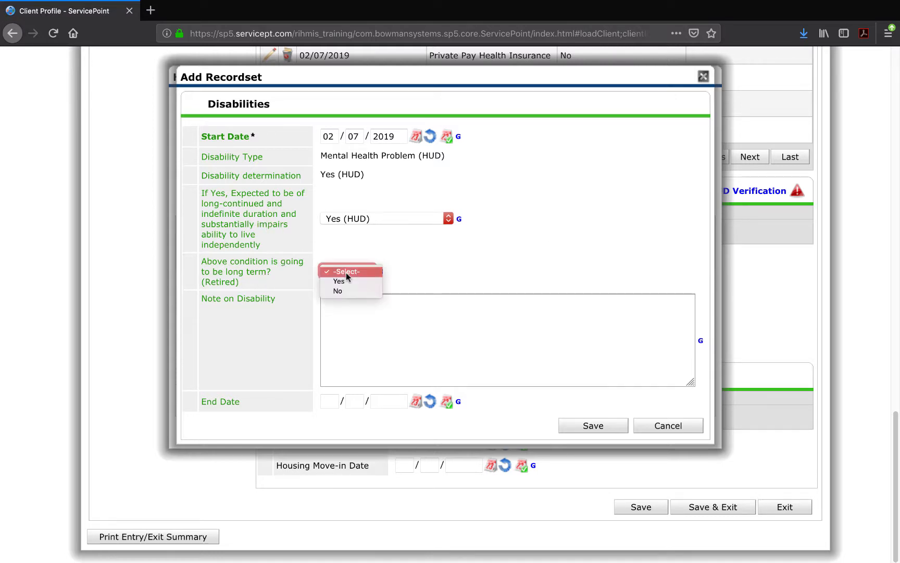
left_click(345, 281)
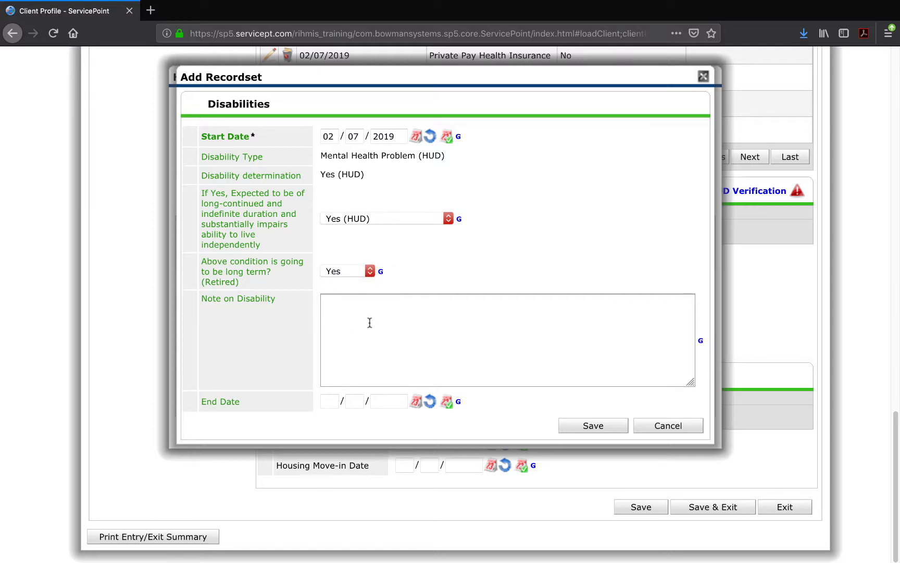
Enter the Note on Disability "GS reported having a mental health disability and is receiving SSI".
left_click(346, 332)
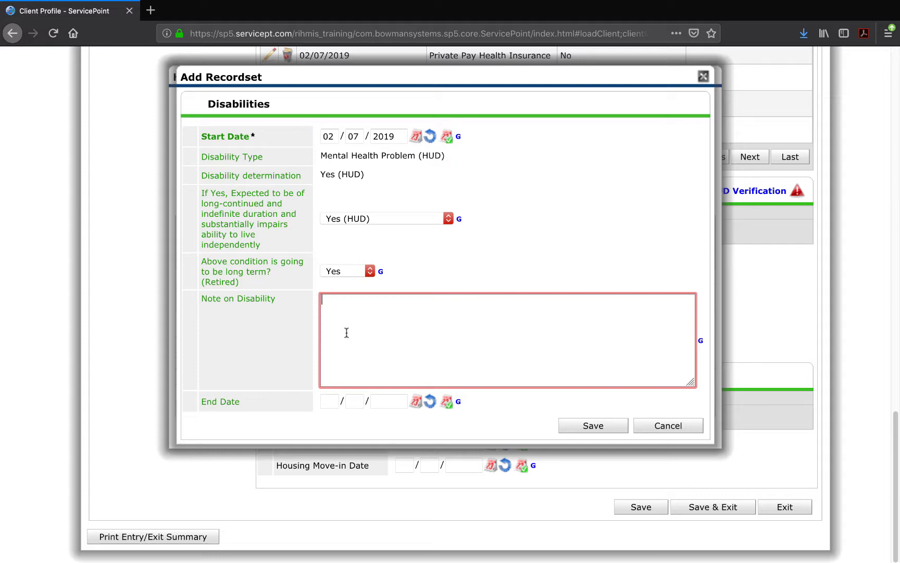
type("GS reportted")
key("BackSpace")
key("BackSpace")
key("BackSpace")
key("BackSpace")
type("ed having mental healt")
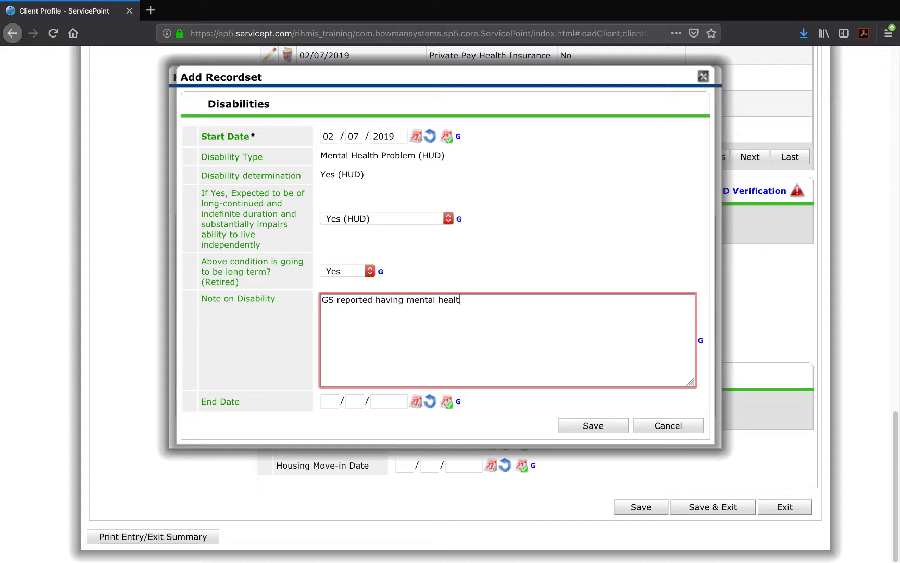
type("h issues, recieves SSI")
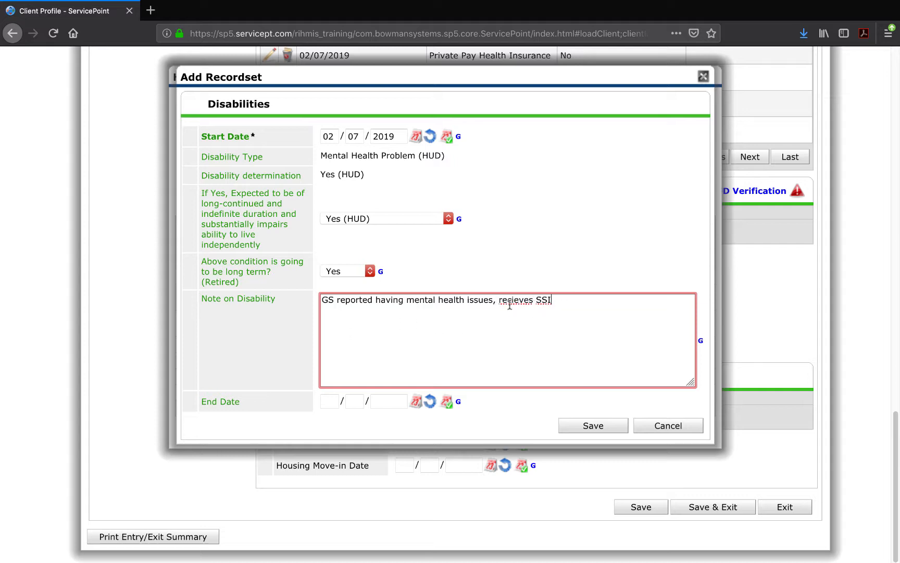
left_click(464, 302, "shift")
left_click_drag(464, 302, 406, 302)
key("BackSpace")
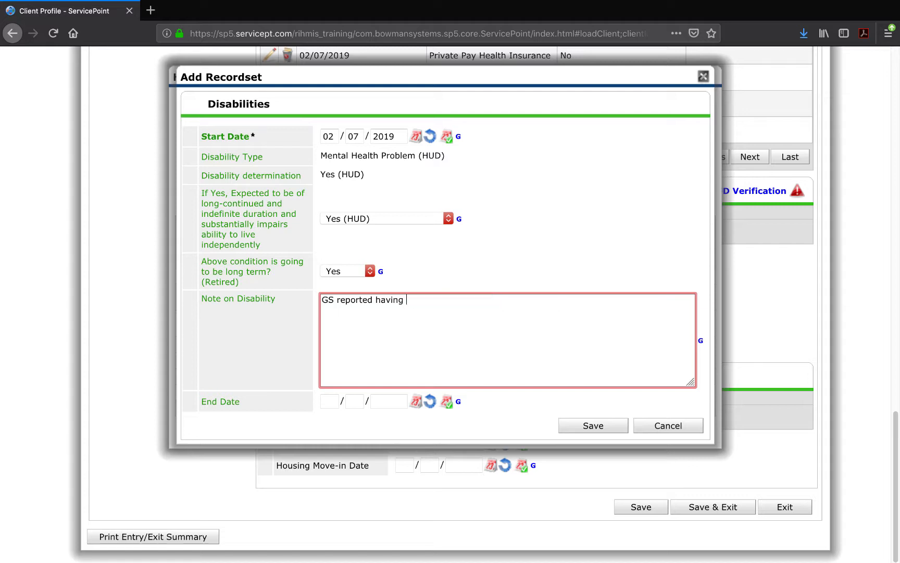
type("a mental health disabil")
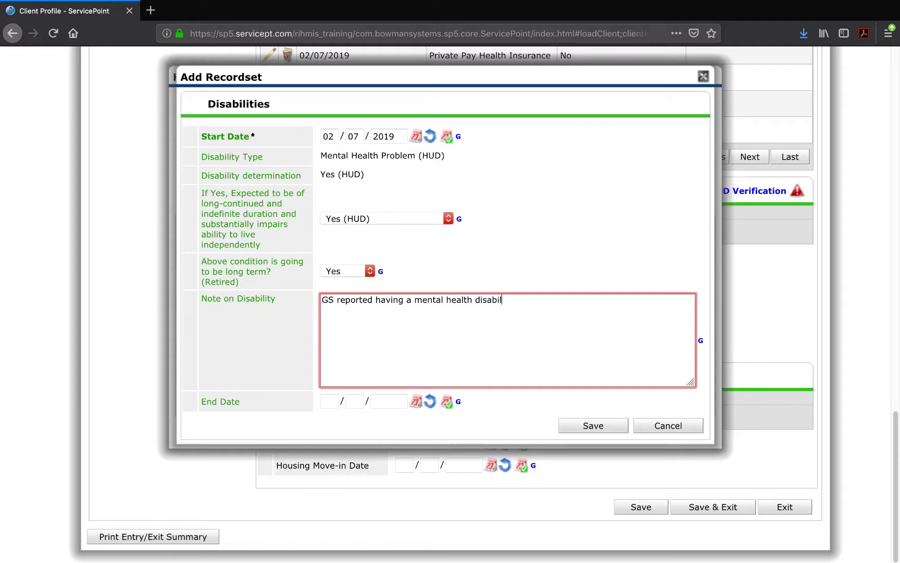
type("ity and is receiving SSI")
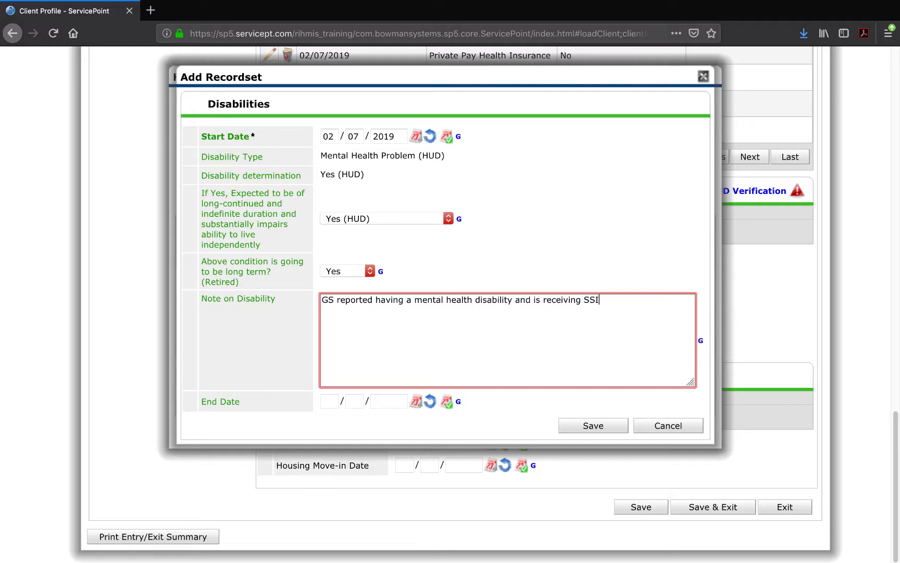
Append ". CM SC is in process of obtaining documentation that client does not currently have. SC" to the note, then save the record and verification.
type(". S")
key("BackSpace")
type("CM SC is in o")
type("rocess of")
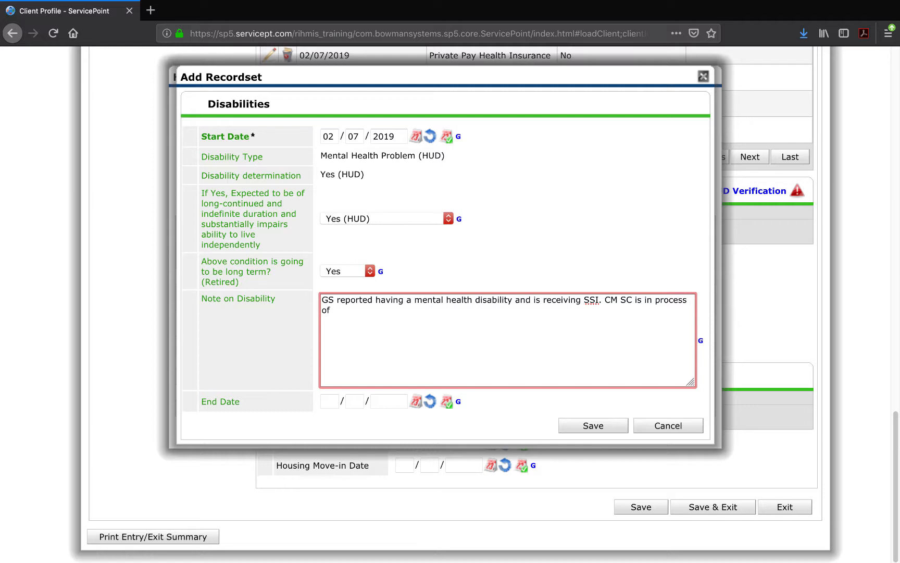
type(" obtaining documentation th")
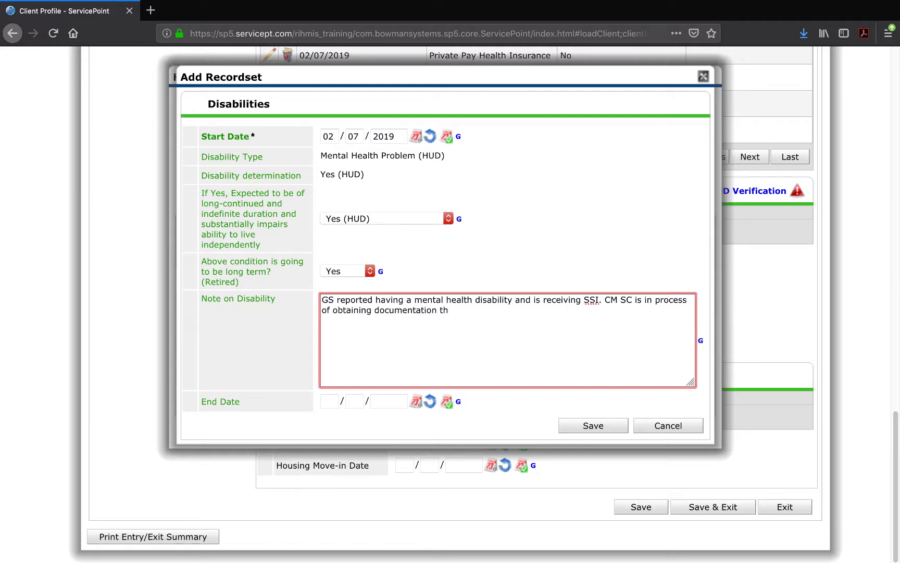
type("at cient does not current")
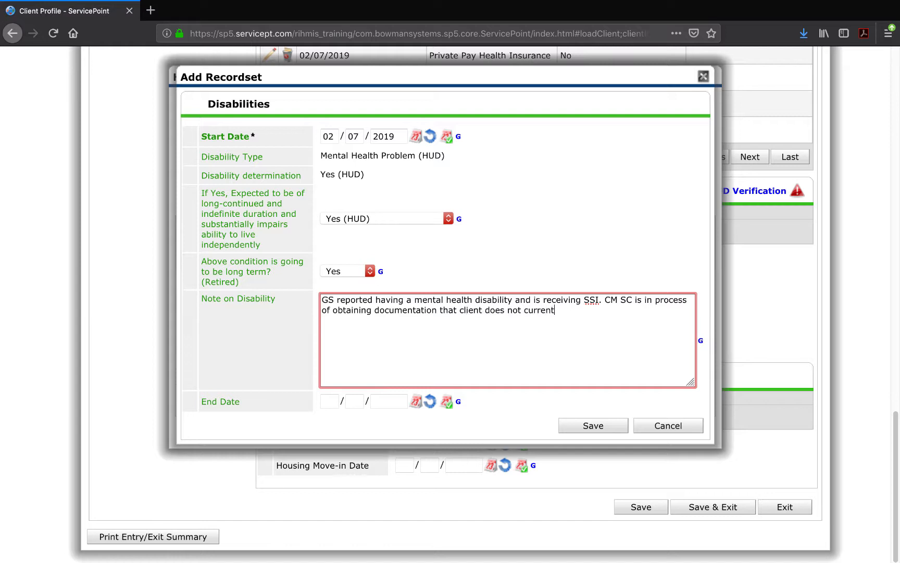
type("ly have. SC")
left_click(594, 431)
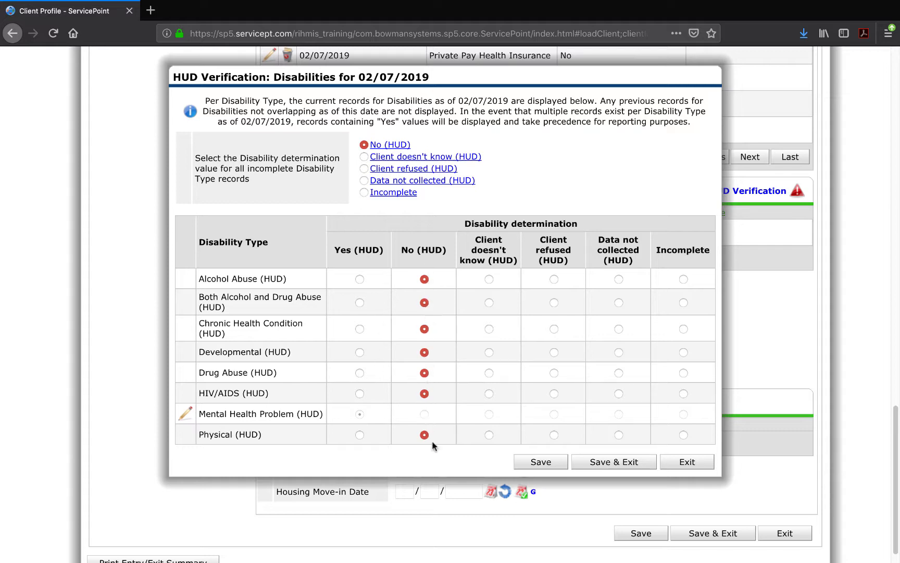
left_click(631, 464)
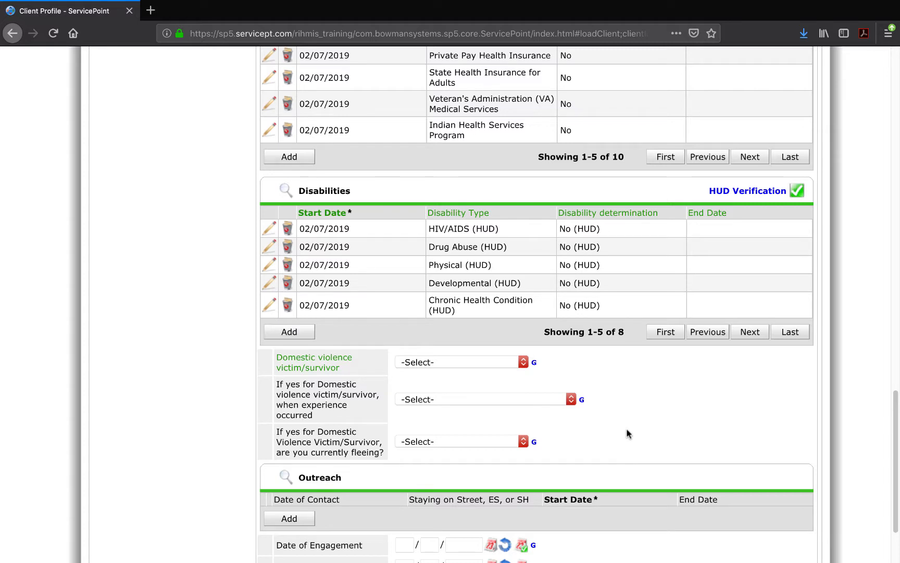
Show all Disabilities records sorted by Disability Type, and check the Mental Health Problem determination there and in the assessment's list.
scroll(628, 433, "down", 1)
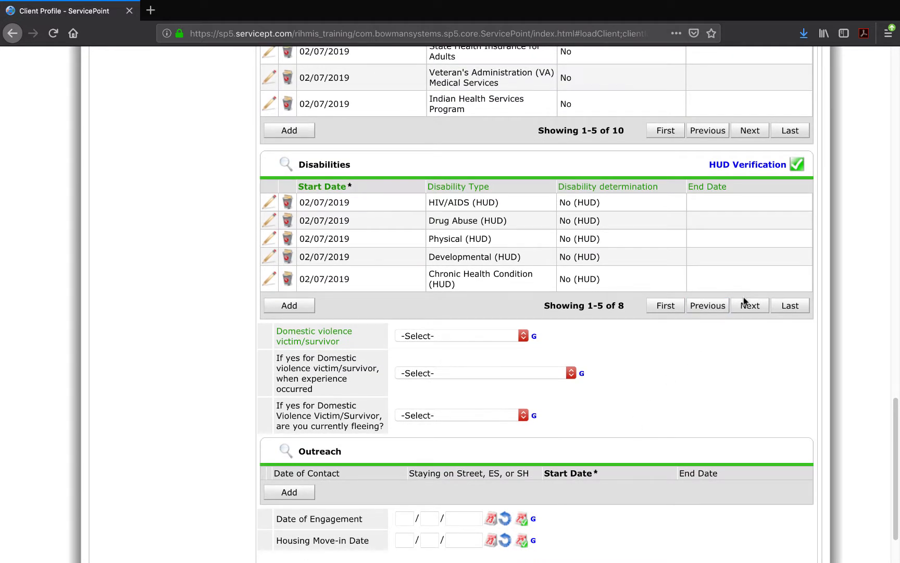
left_click(748, 305)
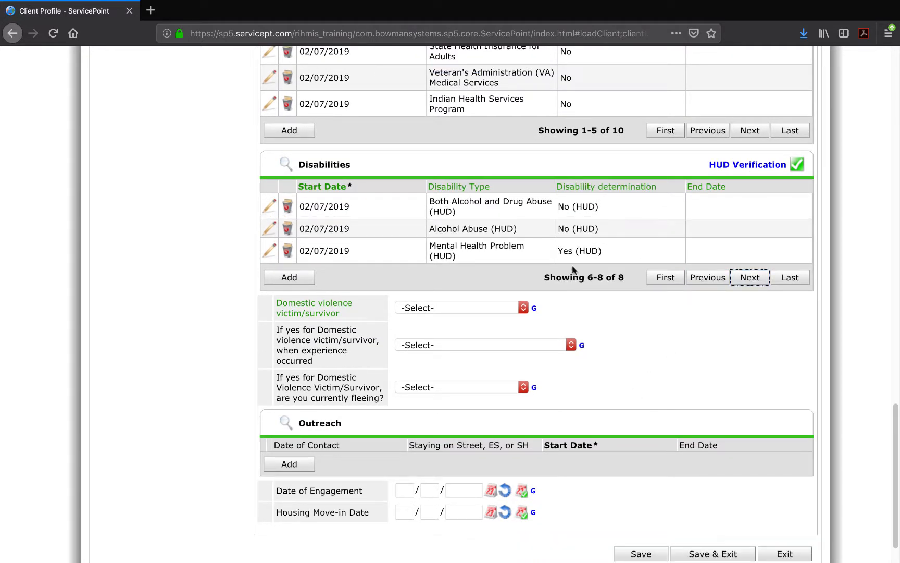
left_click(294, 169)
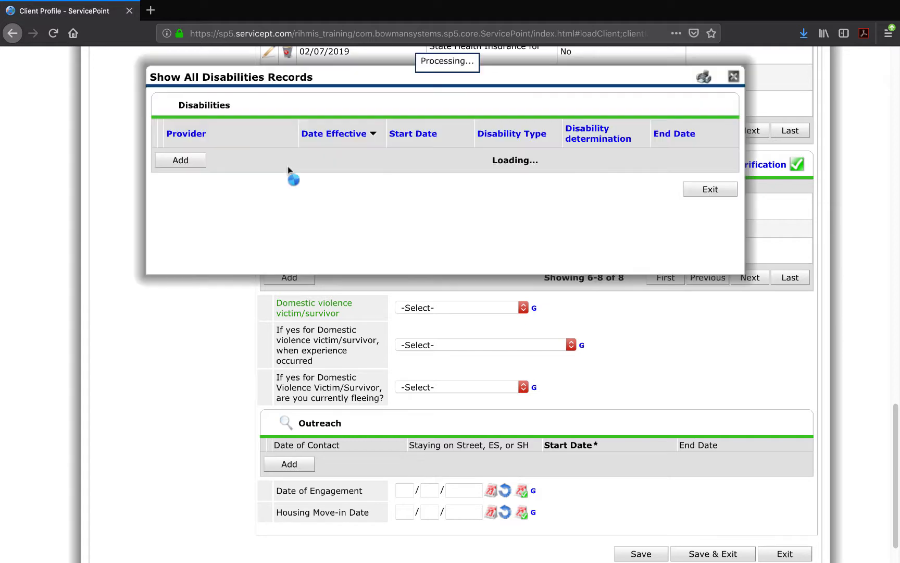
left_click(549, 134)
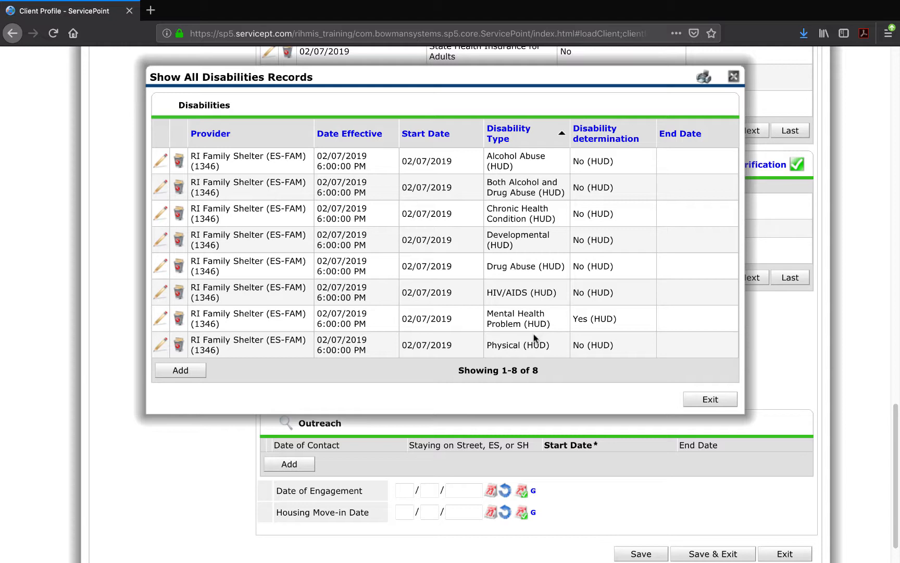
left_click_drag(604, 332, 465, 333)
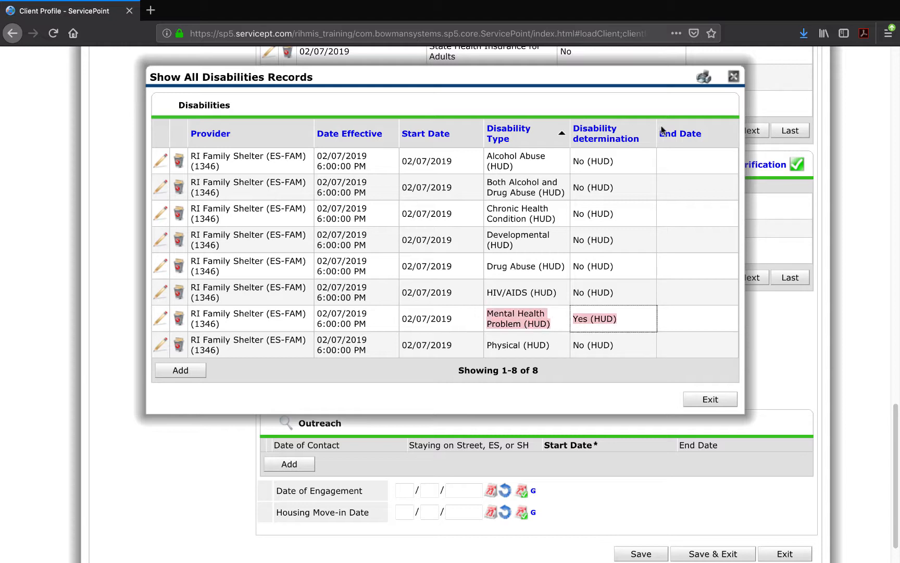
left_click(733, 77)
left_click(706, 278)
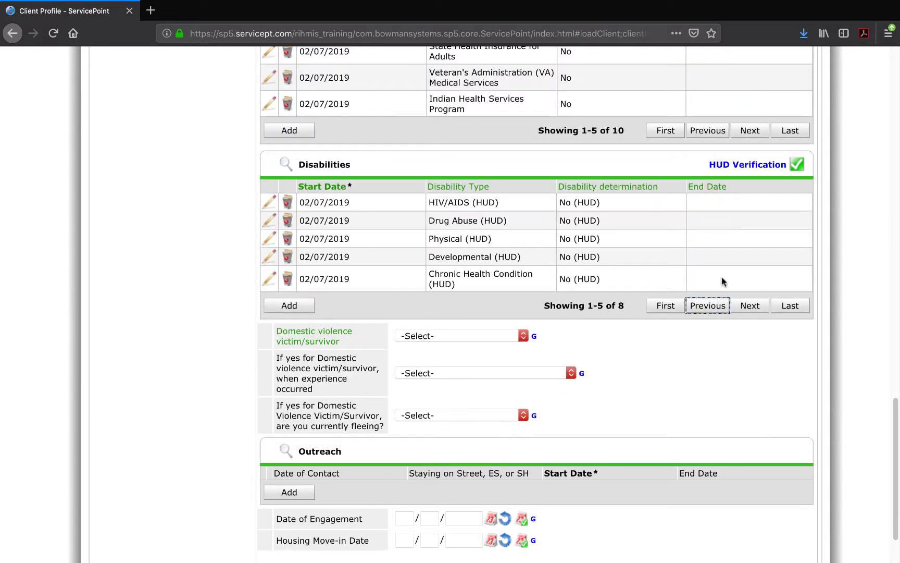
left_click(748, 307)
left_click_drag(537, 248, 447, 245)
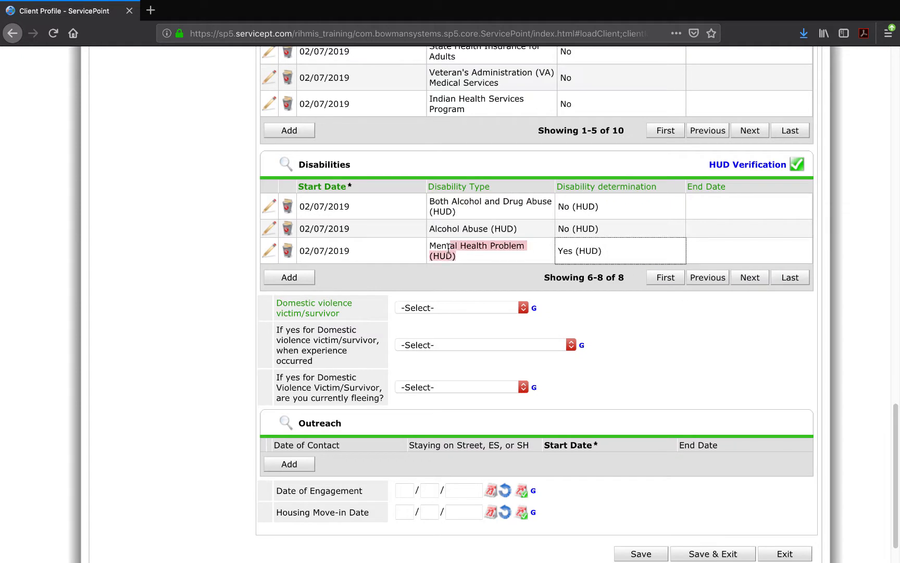
left_click(417, 285)
Try Yes (HUD) for Domestic violence victim/survivor and review the choices for when the experience occurred and whether currently fleeing.
scroll(418, 285, "down", 2)
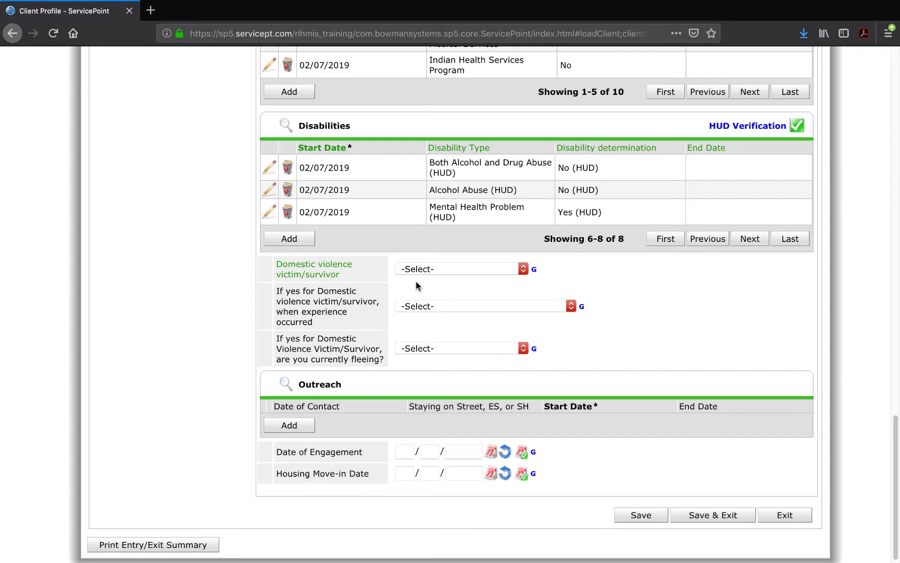
left_click(421, 270)
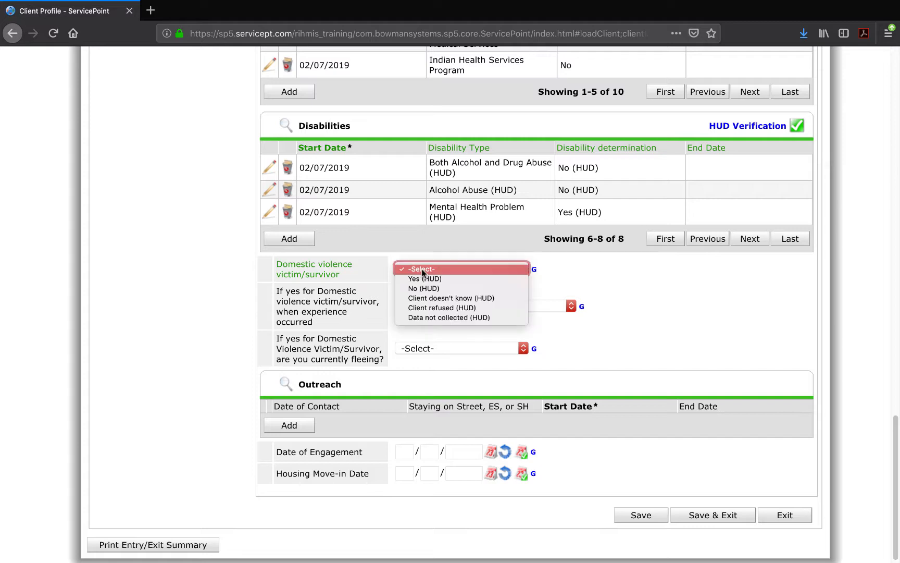
left_click(422, 279)
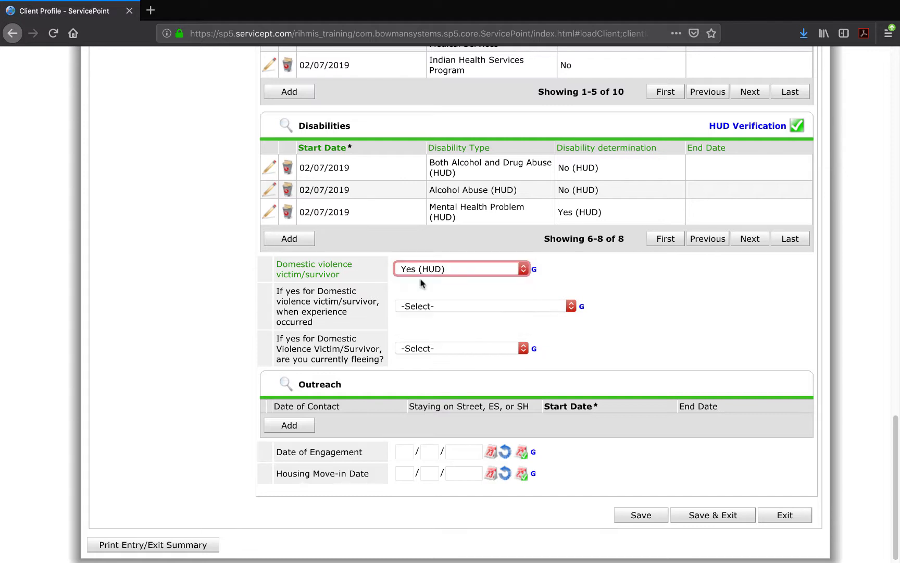
left_click(413, 310)
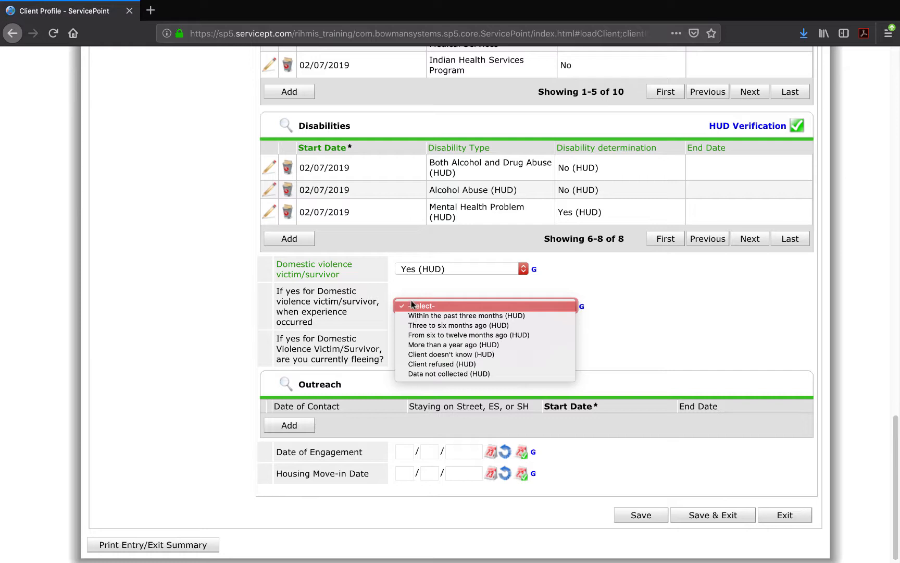
left_click(419, 270)
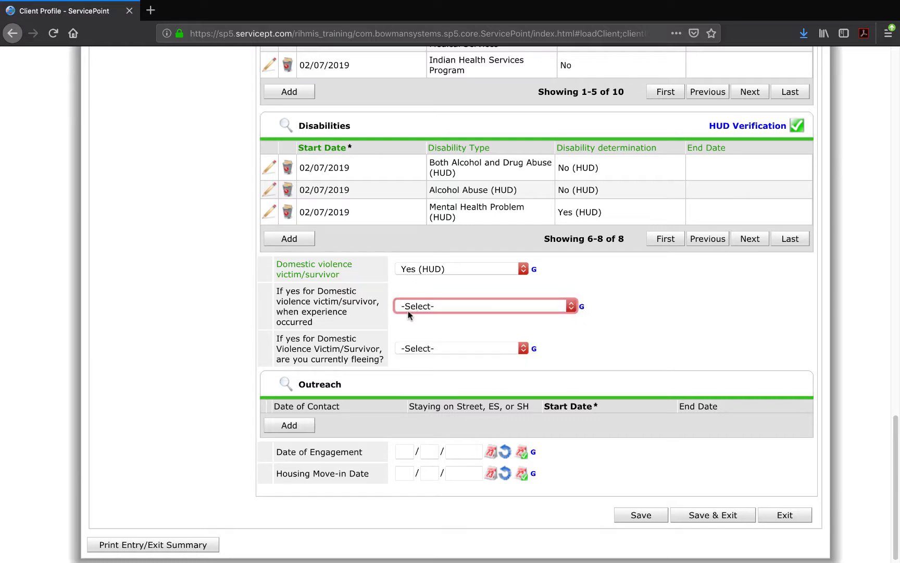
left_click(411, 310)
left_click(415, 290)
left_click(407, 348)
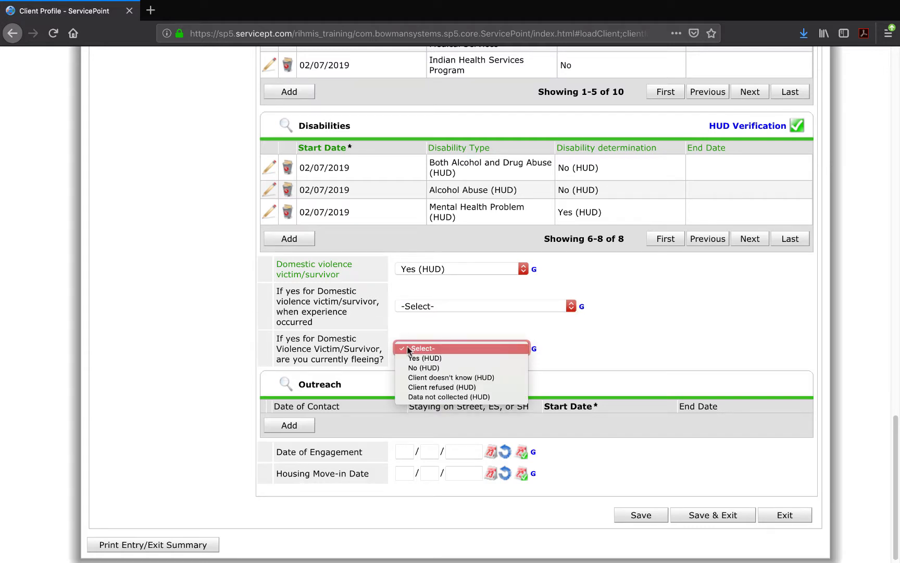
left_click(408, 348)
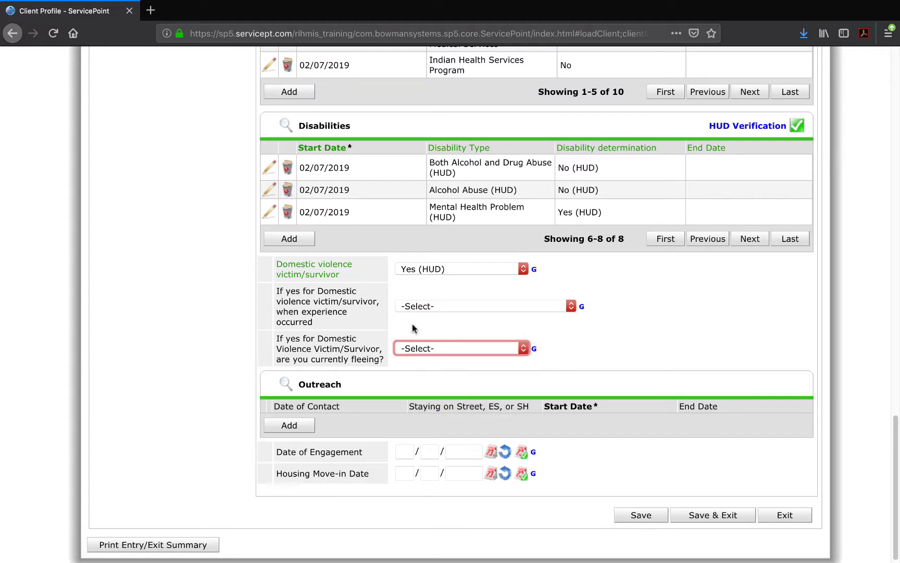
Set Domestic violence victim/survivor to No (HUD), leaving its two follow-up questions unselected.
left_click(444, 271)
left_click(443, 279)
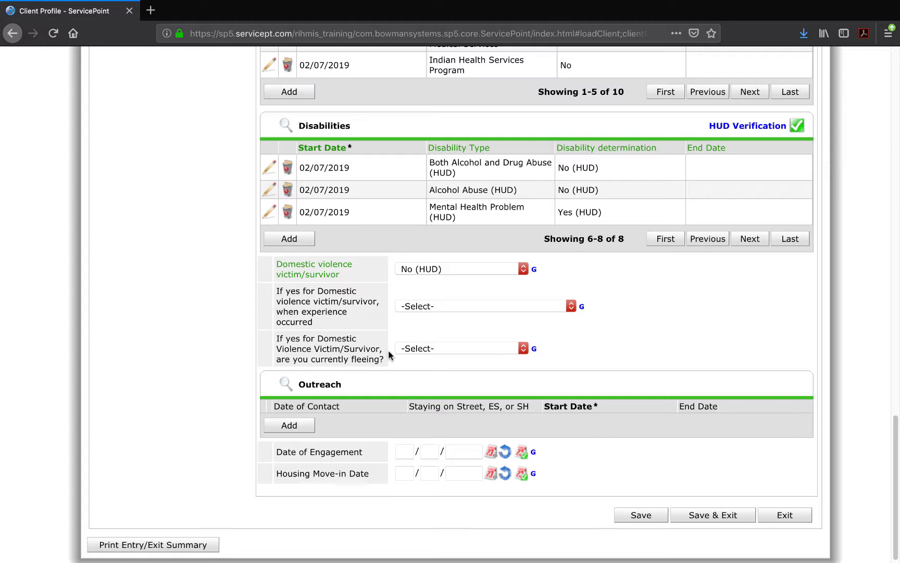
Fill in a trial Outreach record with contact and End Date 02/07/2019 and Staying on Street, ES, or SH as Yes, and discard it.
left_click(305, 426)
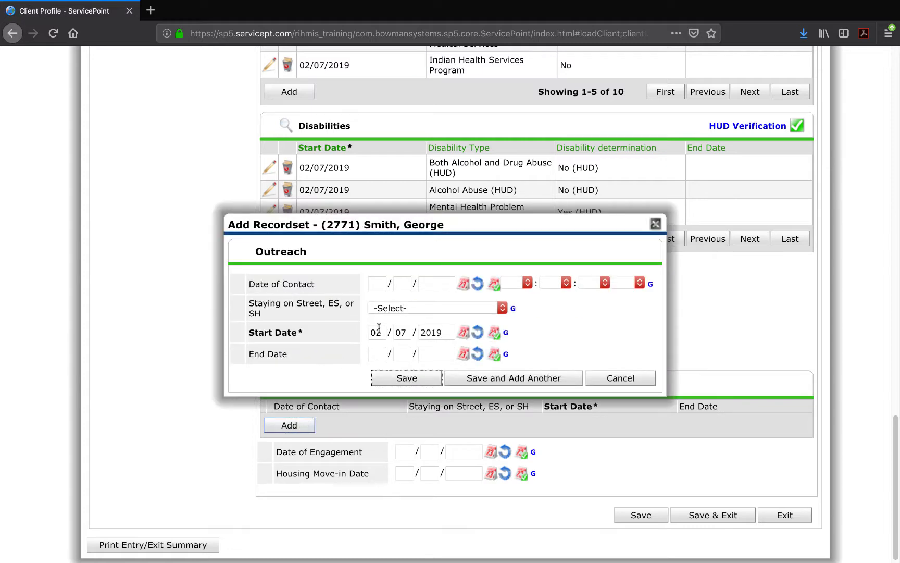
left_click(497, 286)
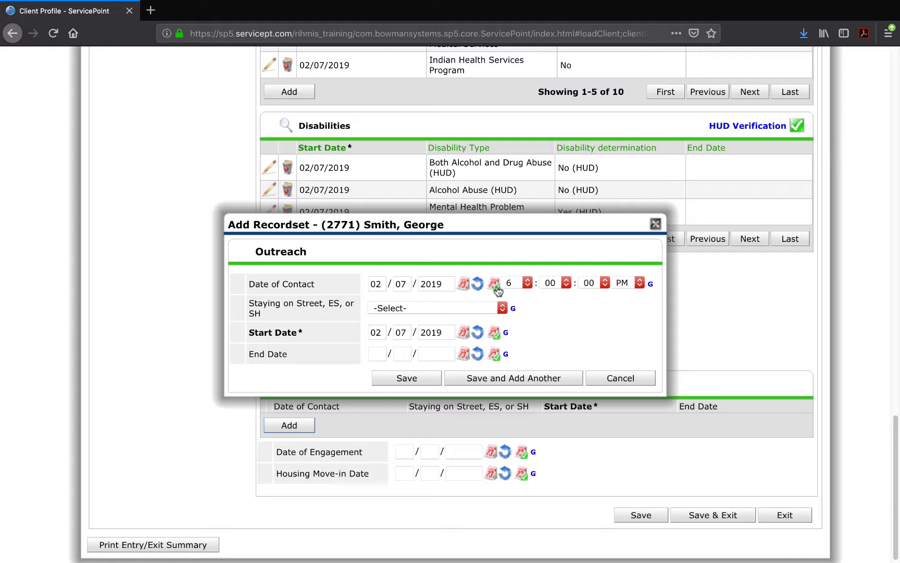
left_click(492, 309)
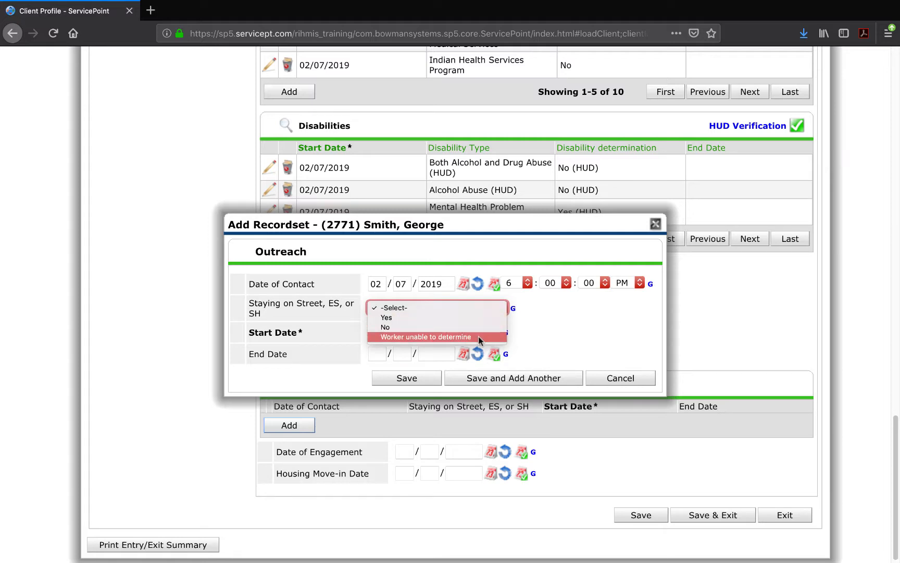
left_click(539, 333)
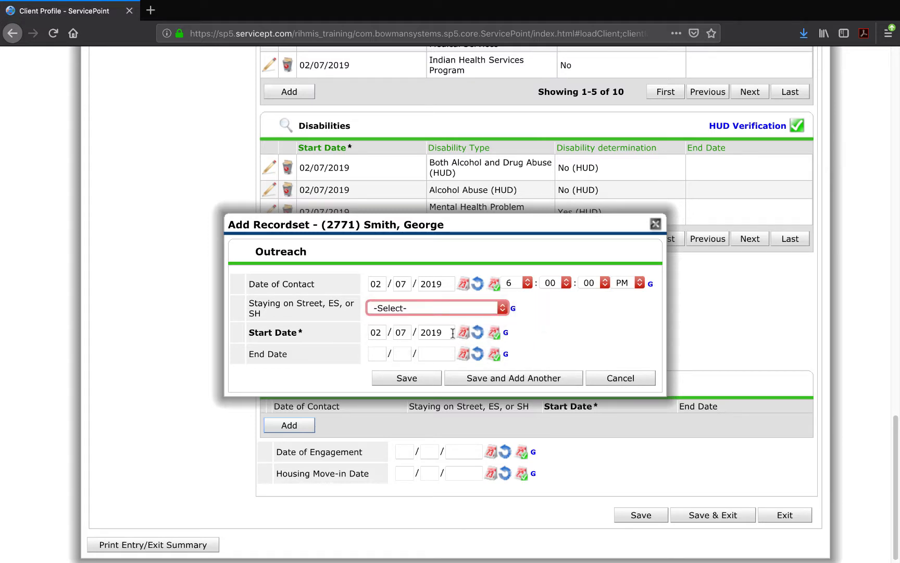
left_click(494, 356)
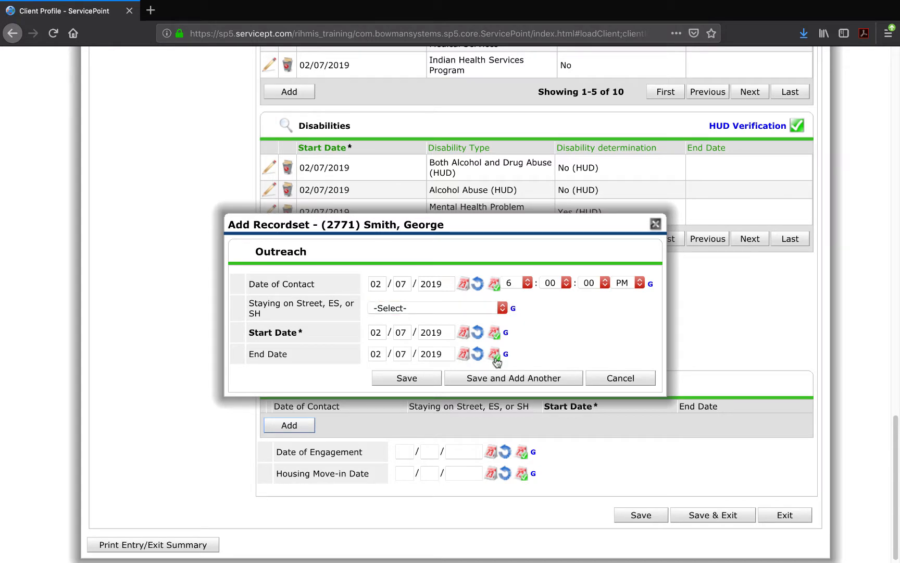
left_click(502, 308)
left_click(499, 316)
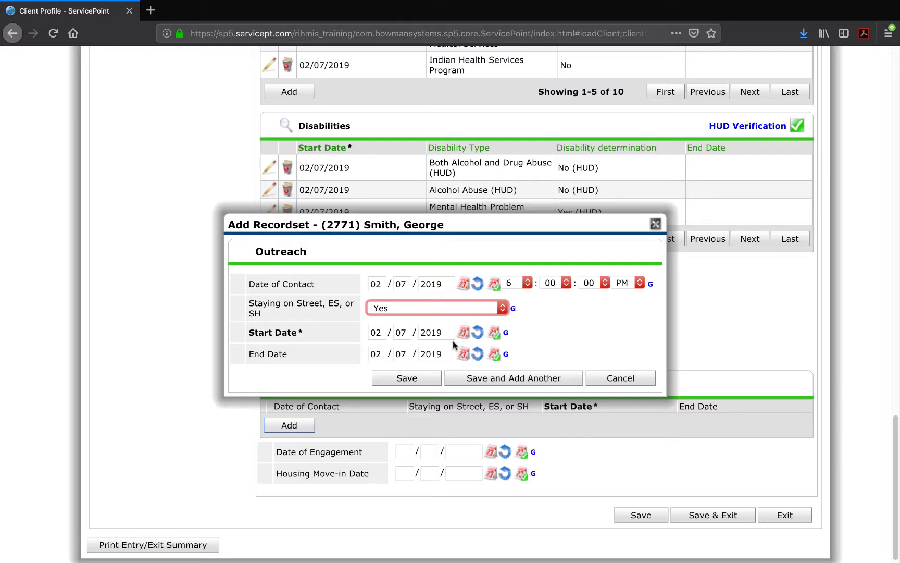
left_click(625, 379)
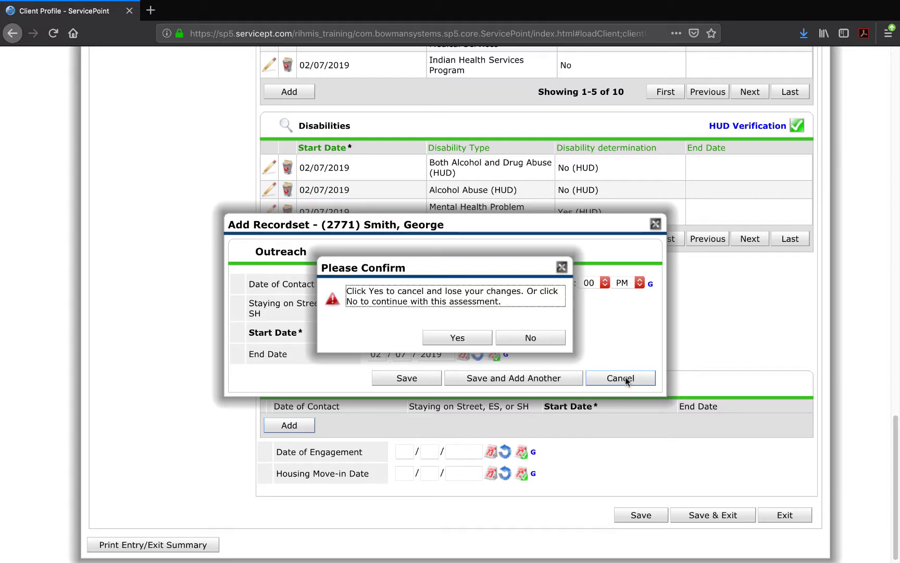
left_click(470, 339)
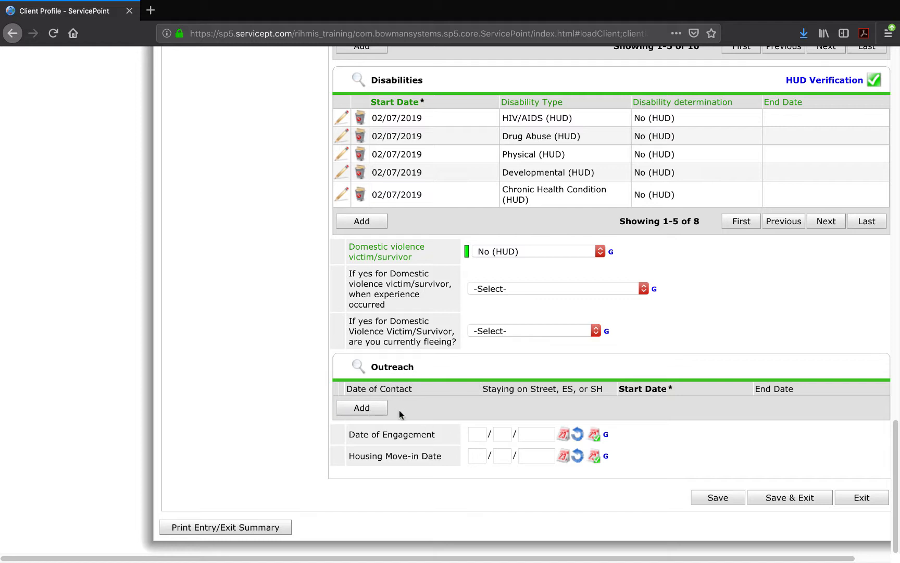
Look over the head of household's whole assessment, from the demographics down to the Outreach section and Date of Engagement.
scroll(478, 428, "right", 1)
scroll(478, 429, "up", 1)
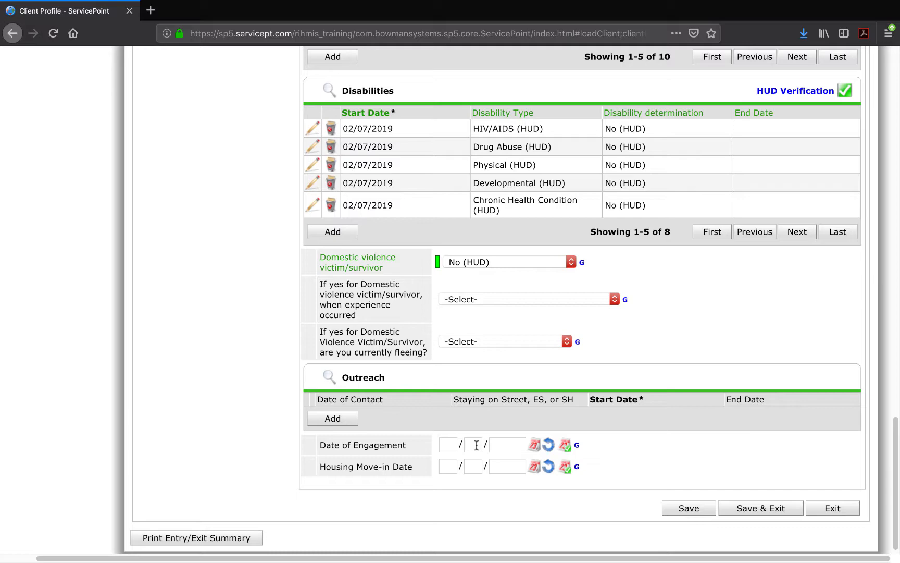
scroll(476, 444, "up", 15)
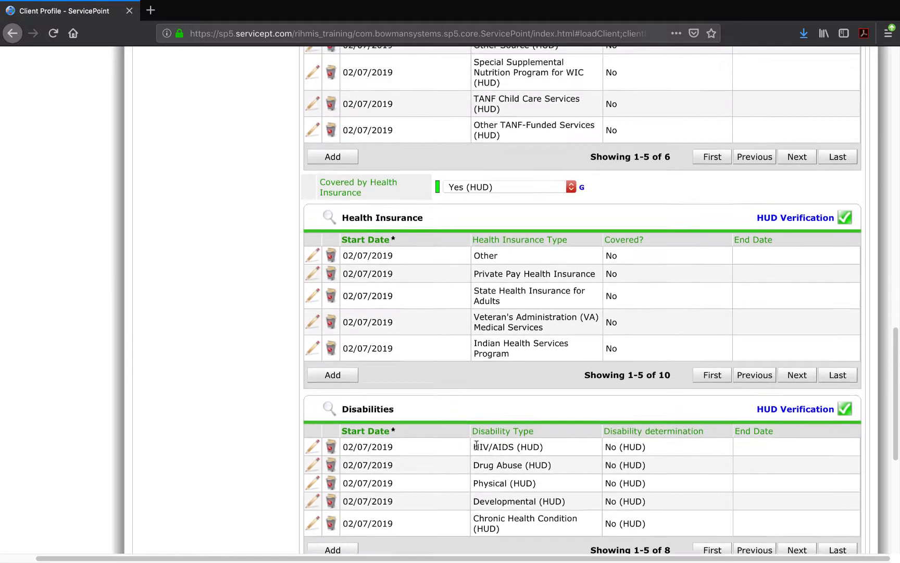
scroll(477, 444, "up", 10)
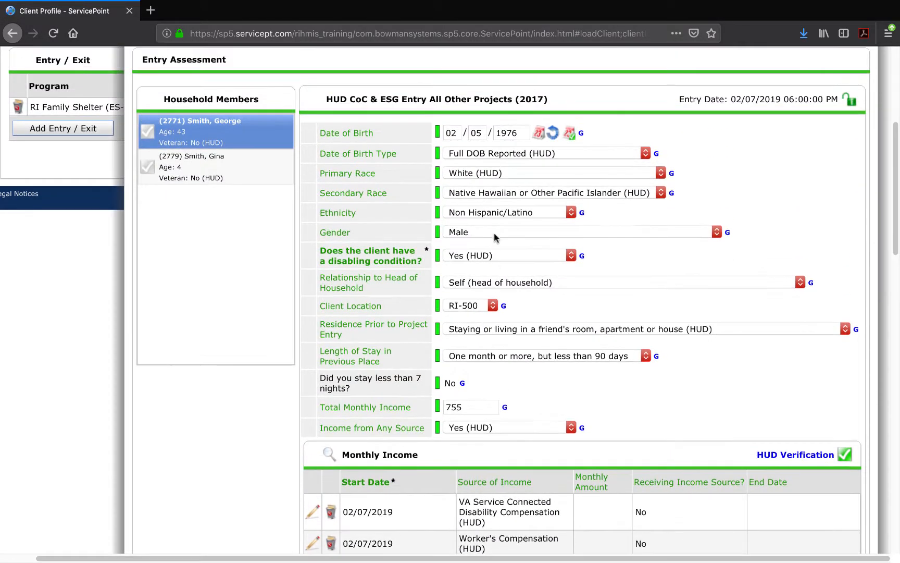
scroll(443, 450, "down", 5)
scroll(443, 450, "left", 1)
scroll(444, 450, "down", 15)
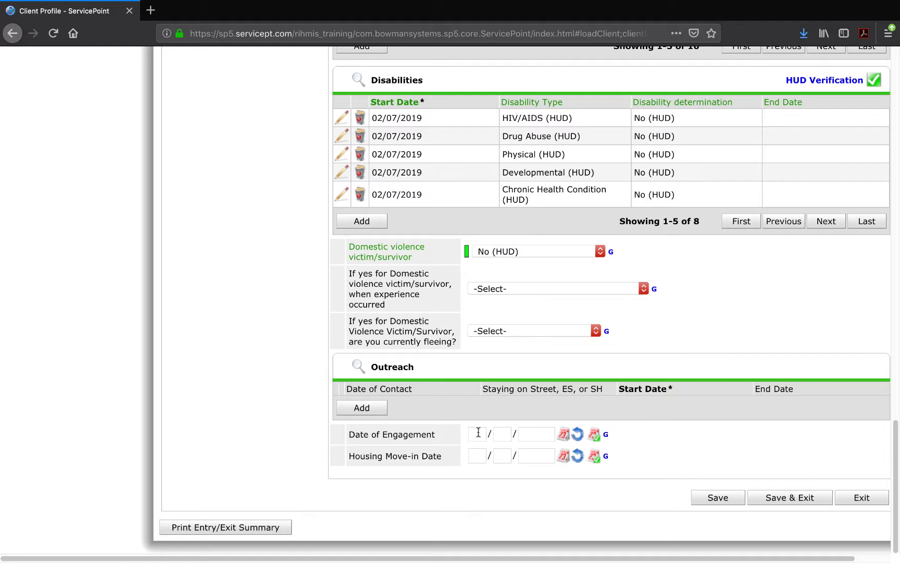
left_click_drag(430, 434, 350, 442)
left_click(556, 322)
scroll(552, 245, "up", 6)
scroll(552, 246, "down", 6)
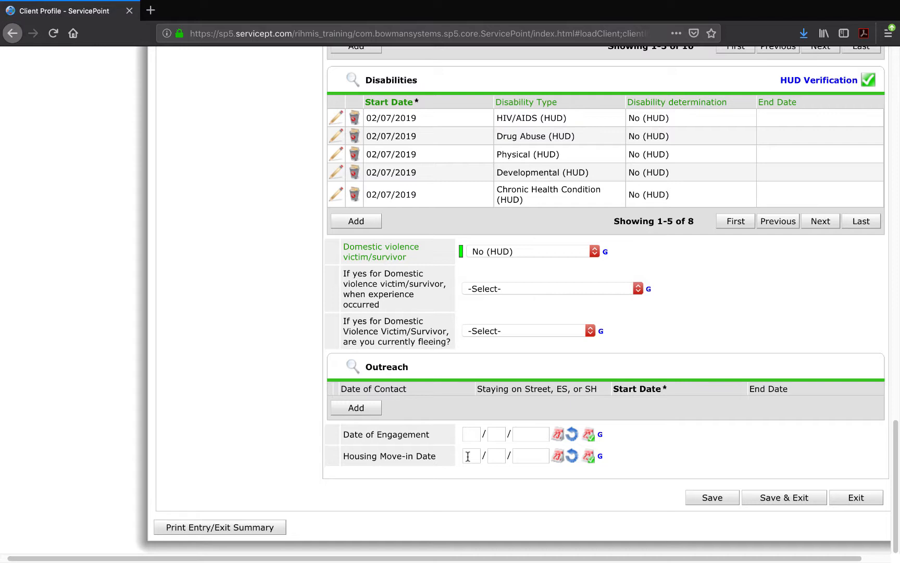
Enter 02/01/2015 as a trial Housing Move-in Date and clear the date again.
left_click(468, 456)
type("02/01/")
type("2015")
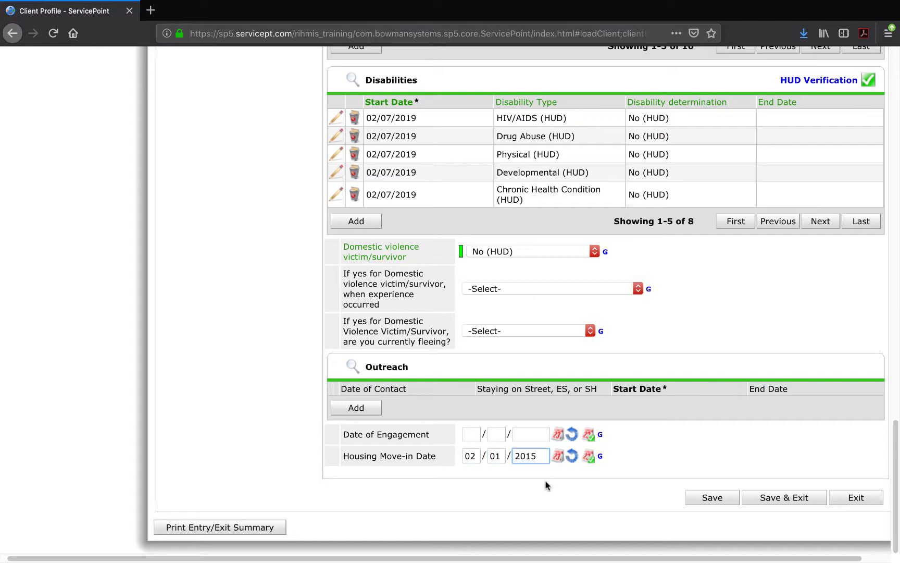
left_click(545, 482)
left_click(573, 458)
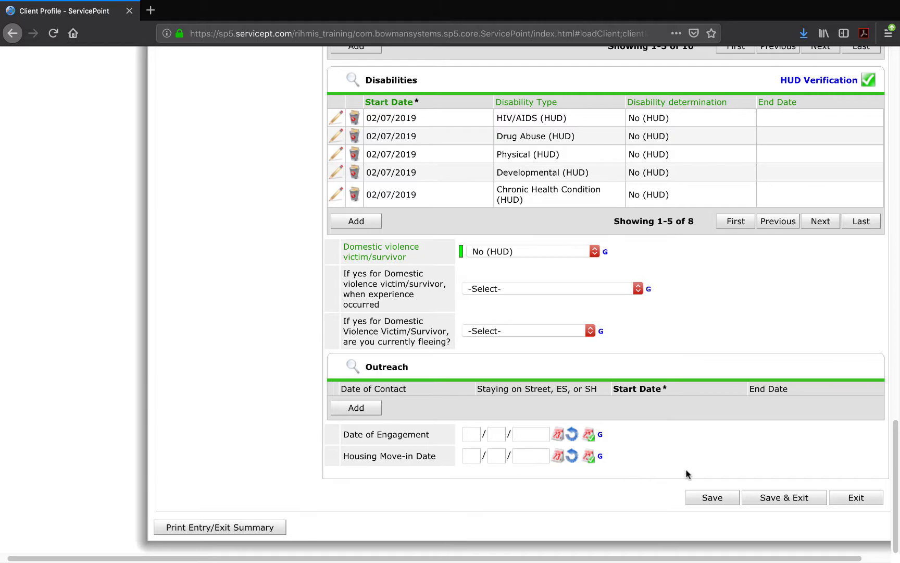
Save the head of household's entry assessment and open the assessment of the 4-year-old household member.
left_click(700, 499)
scroll(701, 499, "up", 20)
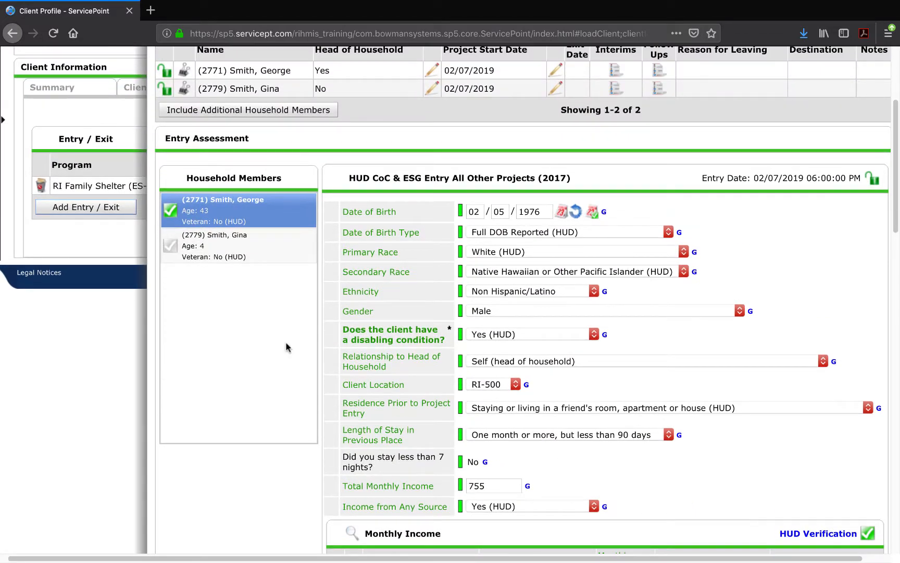
left_click(236, 250)
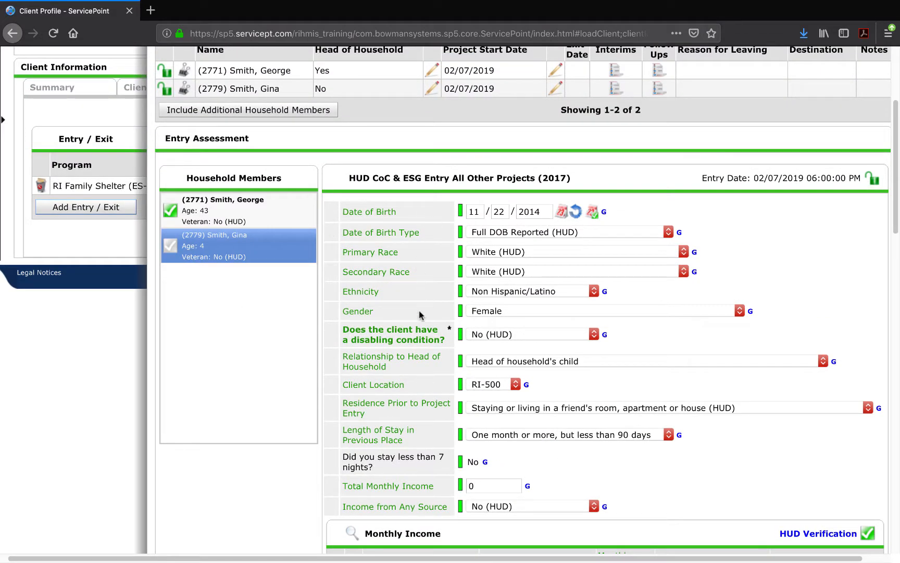
Review the child's demographics, disabling condition, relationship to head of household, client location and prior residence answers.
scroll(422, 312, "down", 1)
scroll(422, 313, "right", 1)
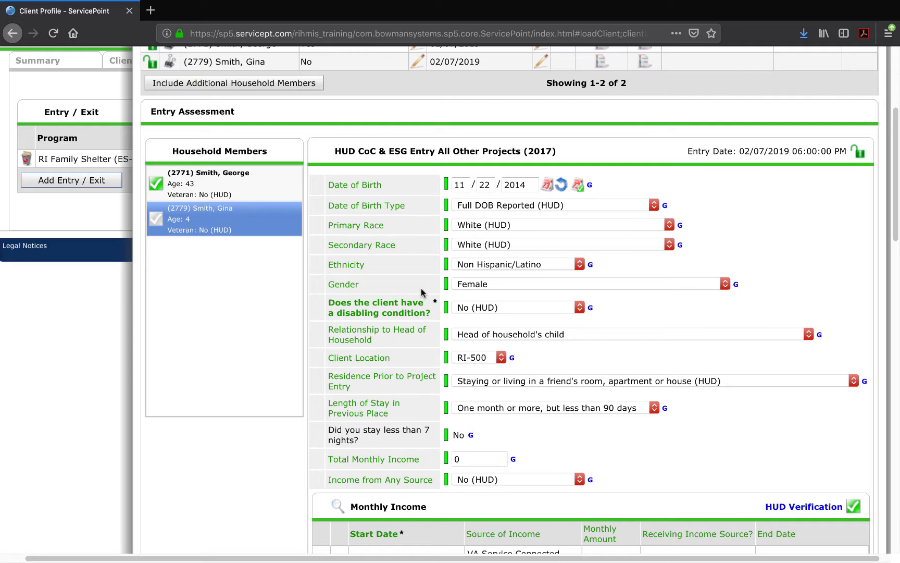
left_click(477, 307)
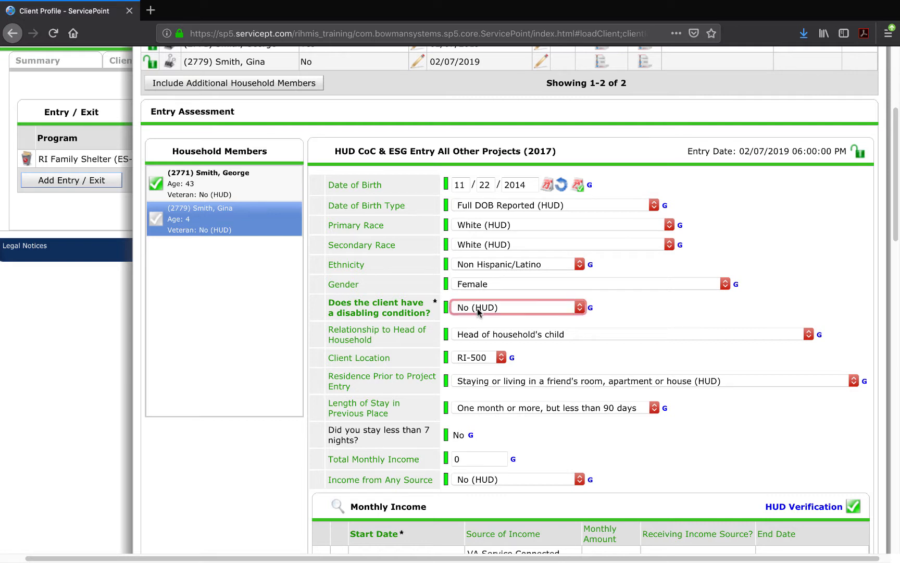
left_click(474, 309)
scroll(471, 345, "down", 1)
scroll(472, 345, "left", 1)
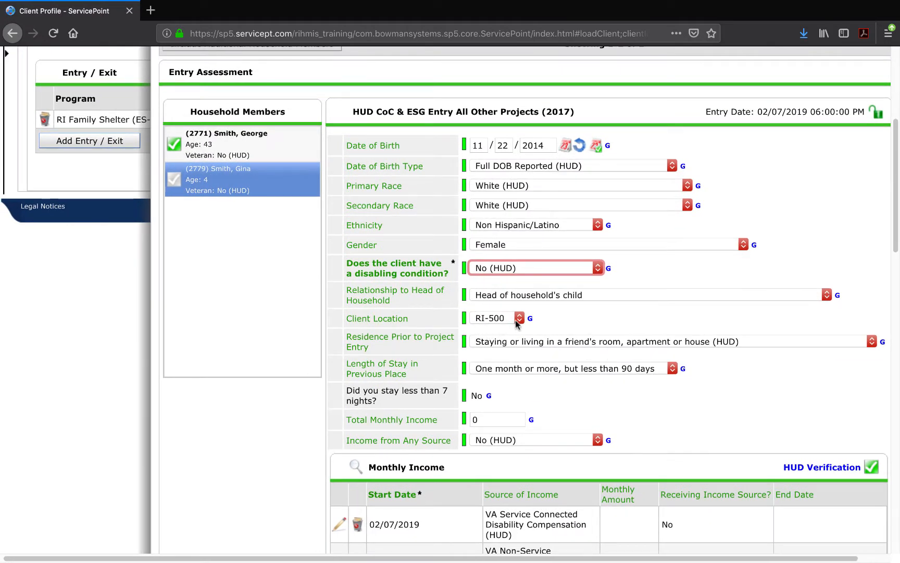
scroll(521, 318, "down", 1)
scroll(521, 317, "right", 1)
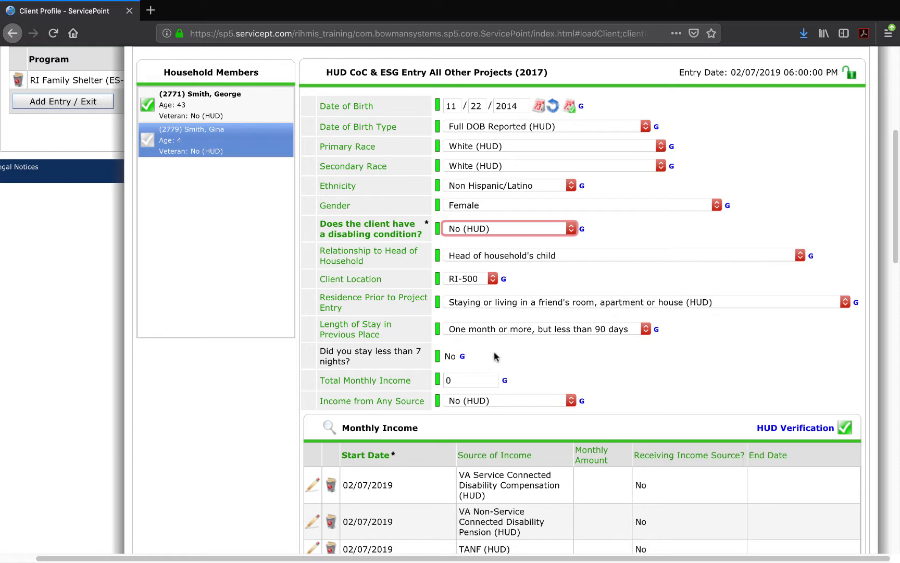
Switch to the head of household's assessment and return to the child's assessment.
left_click(245, 120)
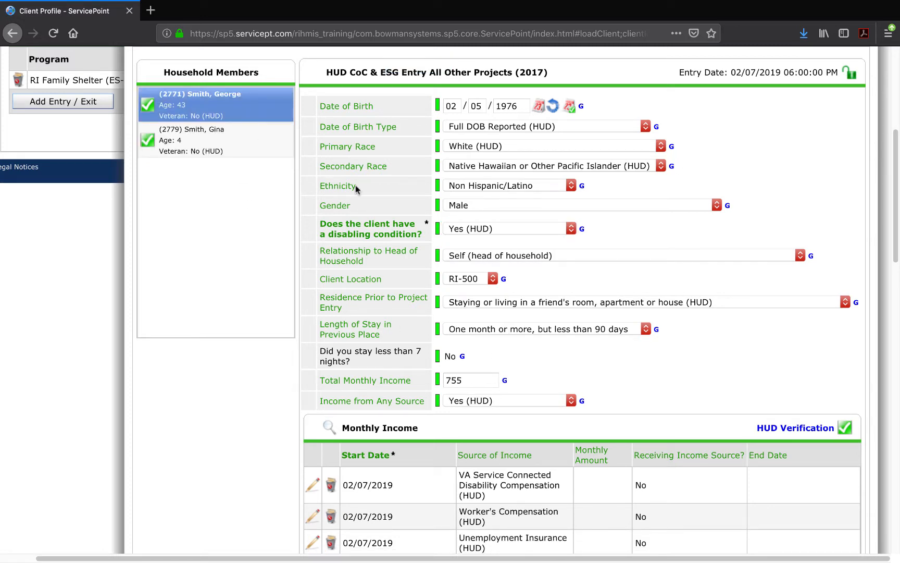
left_click(235, 132)
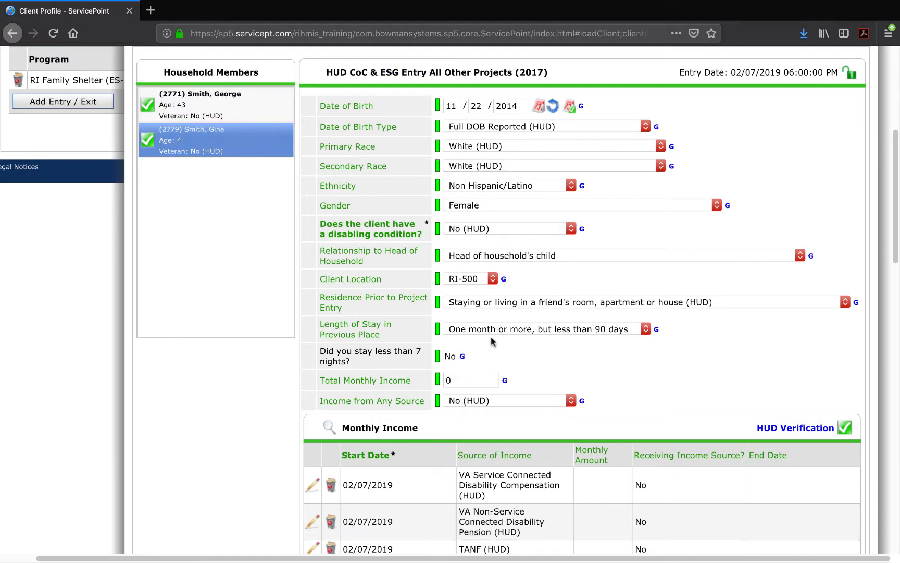
Review the child's HUD verification records for Monthly Income and Non-Cash Benefits, closing each without changes.
scroll(490, 337, "down", 3)
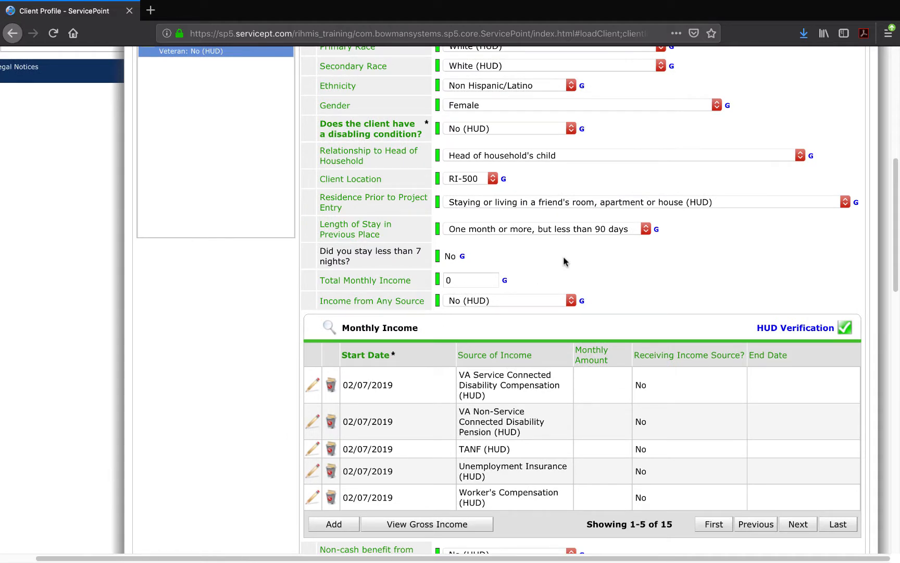
scroll(564, 258, "down", 1)
left_click(795, 275)
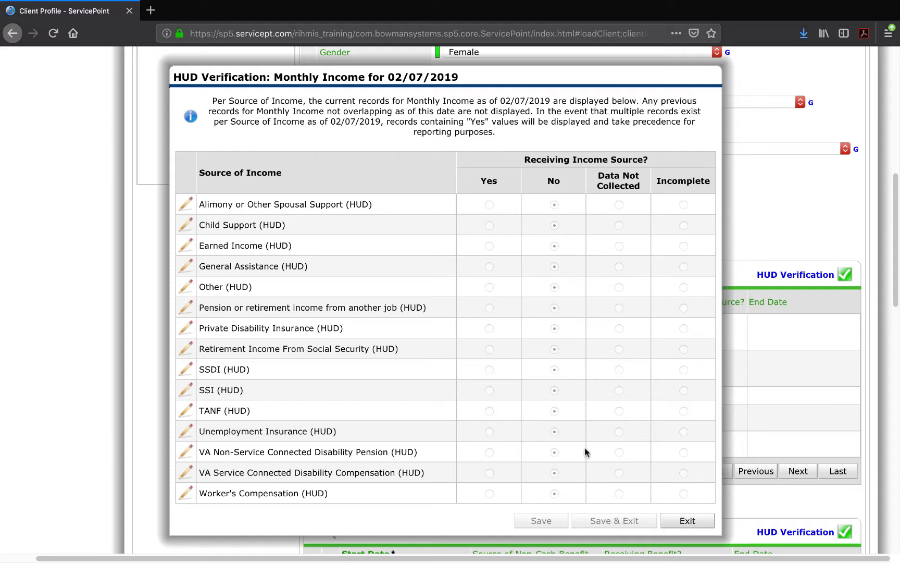
left_click(687, 520)
scroll(685, 517, "down", 5)
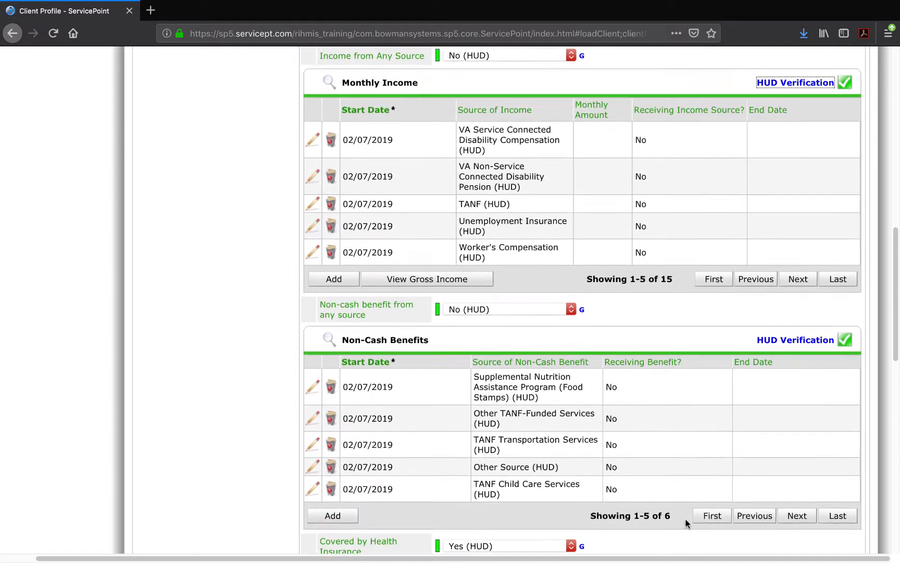
left_click(773, 336)
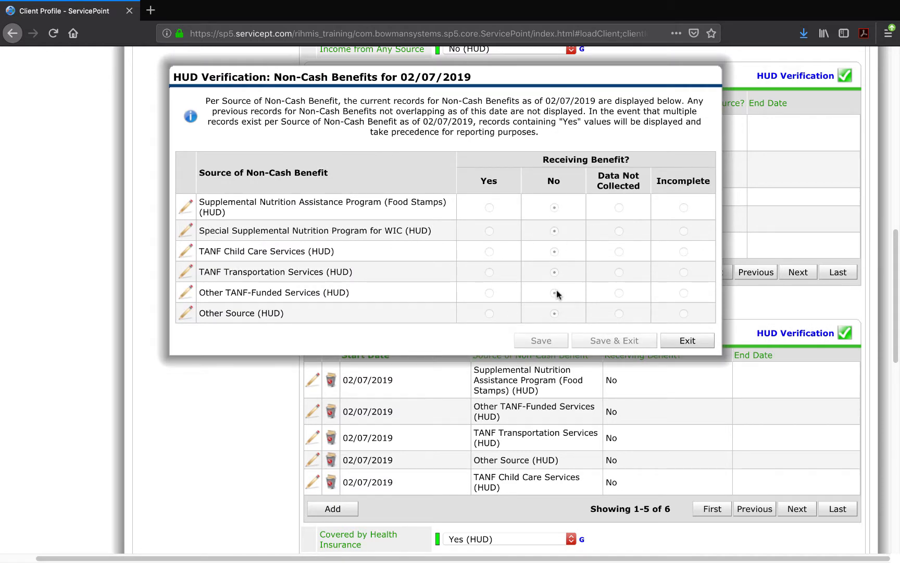
left_click(684, 339)
Check the child's Covered by Health Insurance answer and review the Health Insurance HUD verification for each insurance type.
scroll(684, 338, "down", 5)
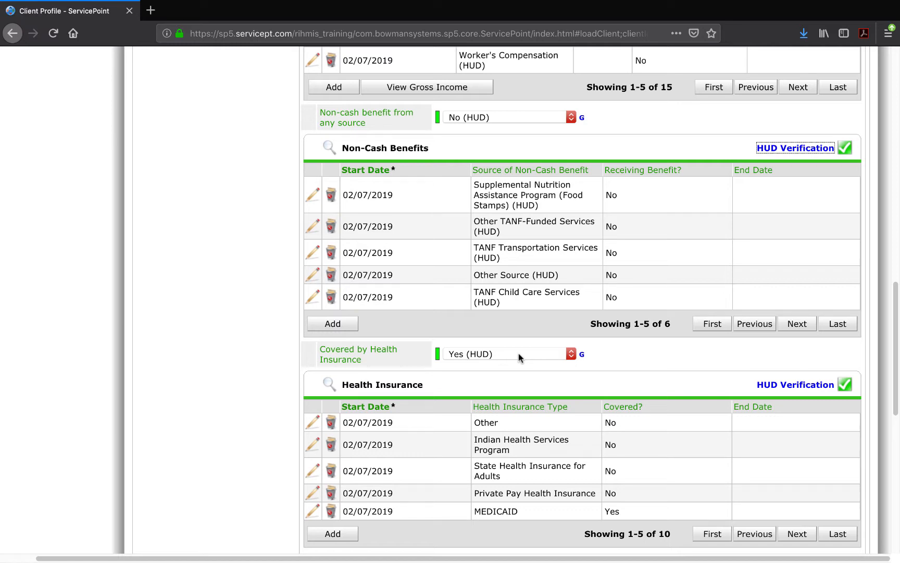
left_click(519, 356)
left_click(518, 354)
left_click(804, 385)
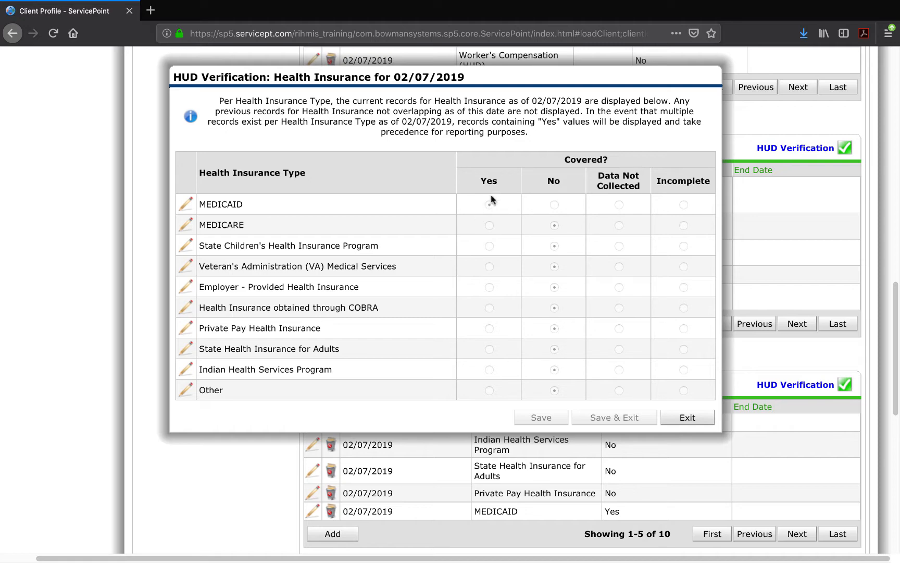
left_click(678, 420)
Review all of the child's disability records and the domestic violence and outreach answers.
scroll(677, 419, "down", 5)
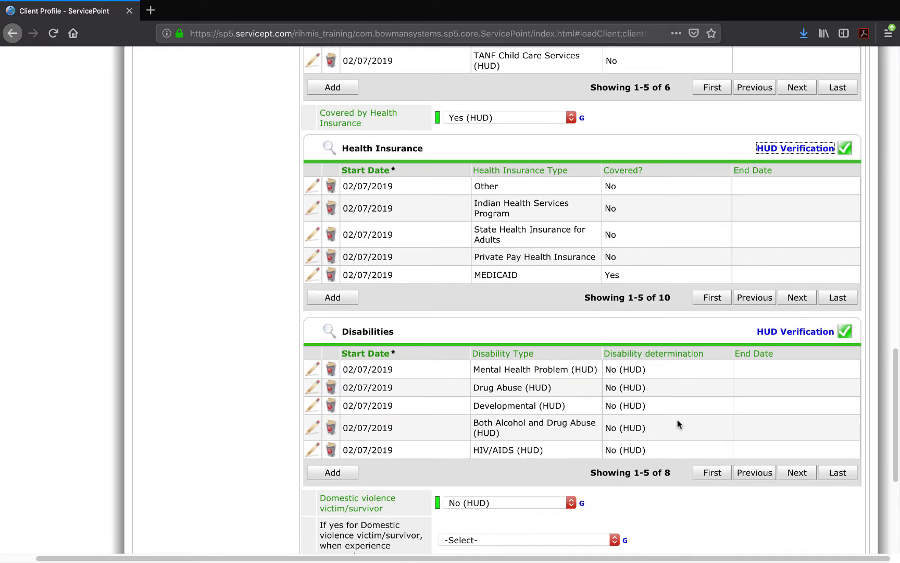
left_click(796, 471)
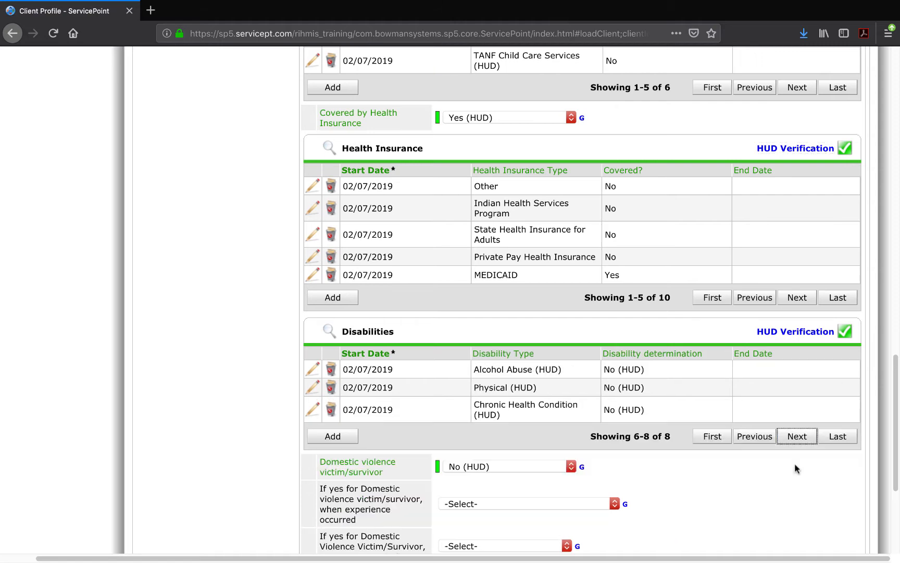
scroll(796, 465, "down", 3)
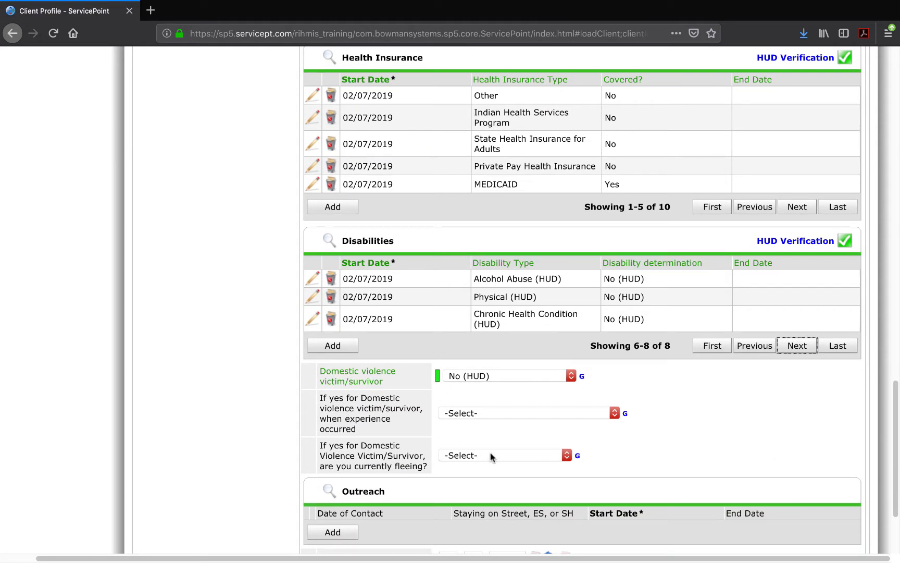
scroll(490, 452, "down", 4)
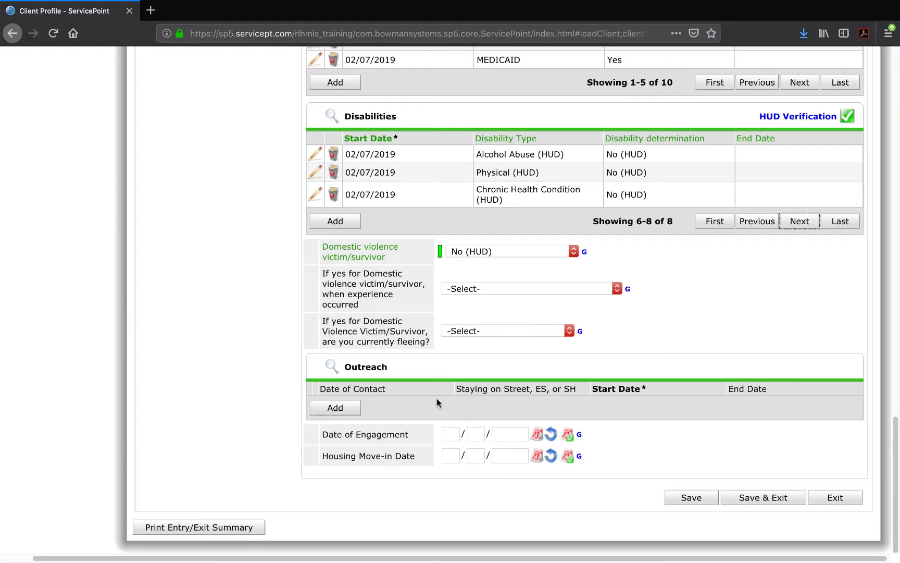
Leave the child's Date of Engagement and Housing Move-in Date blank, and save and close the entry assessment.
left_click(451, 432)
left_click(451, 456)
left_click(764, 505)
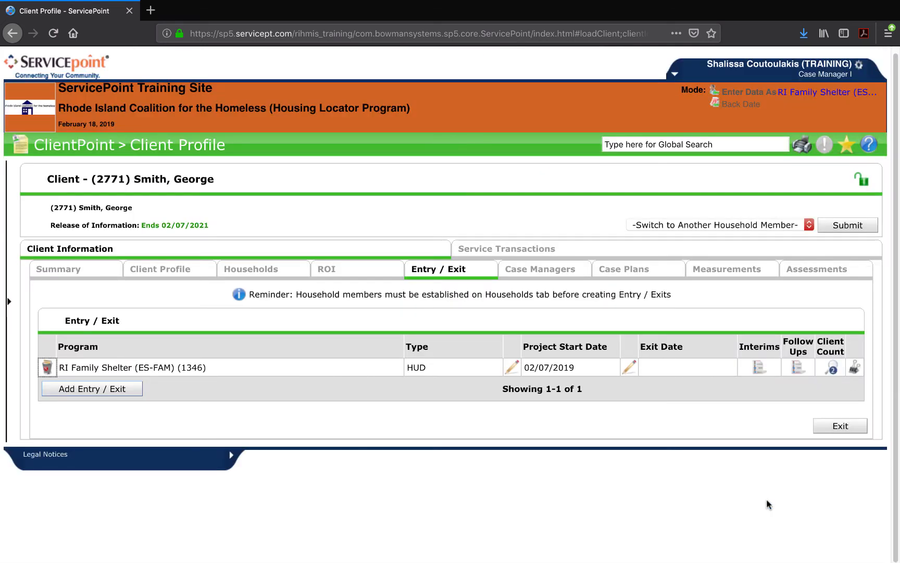